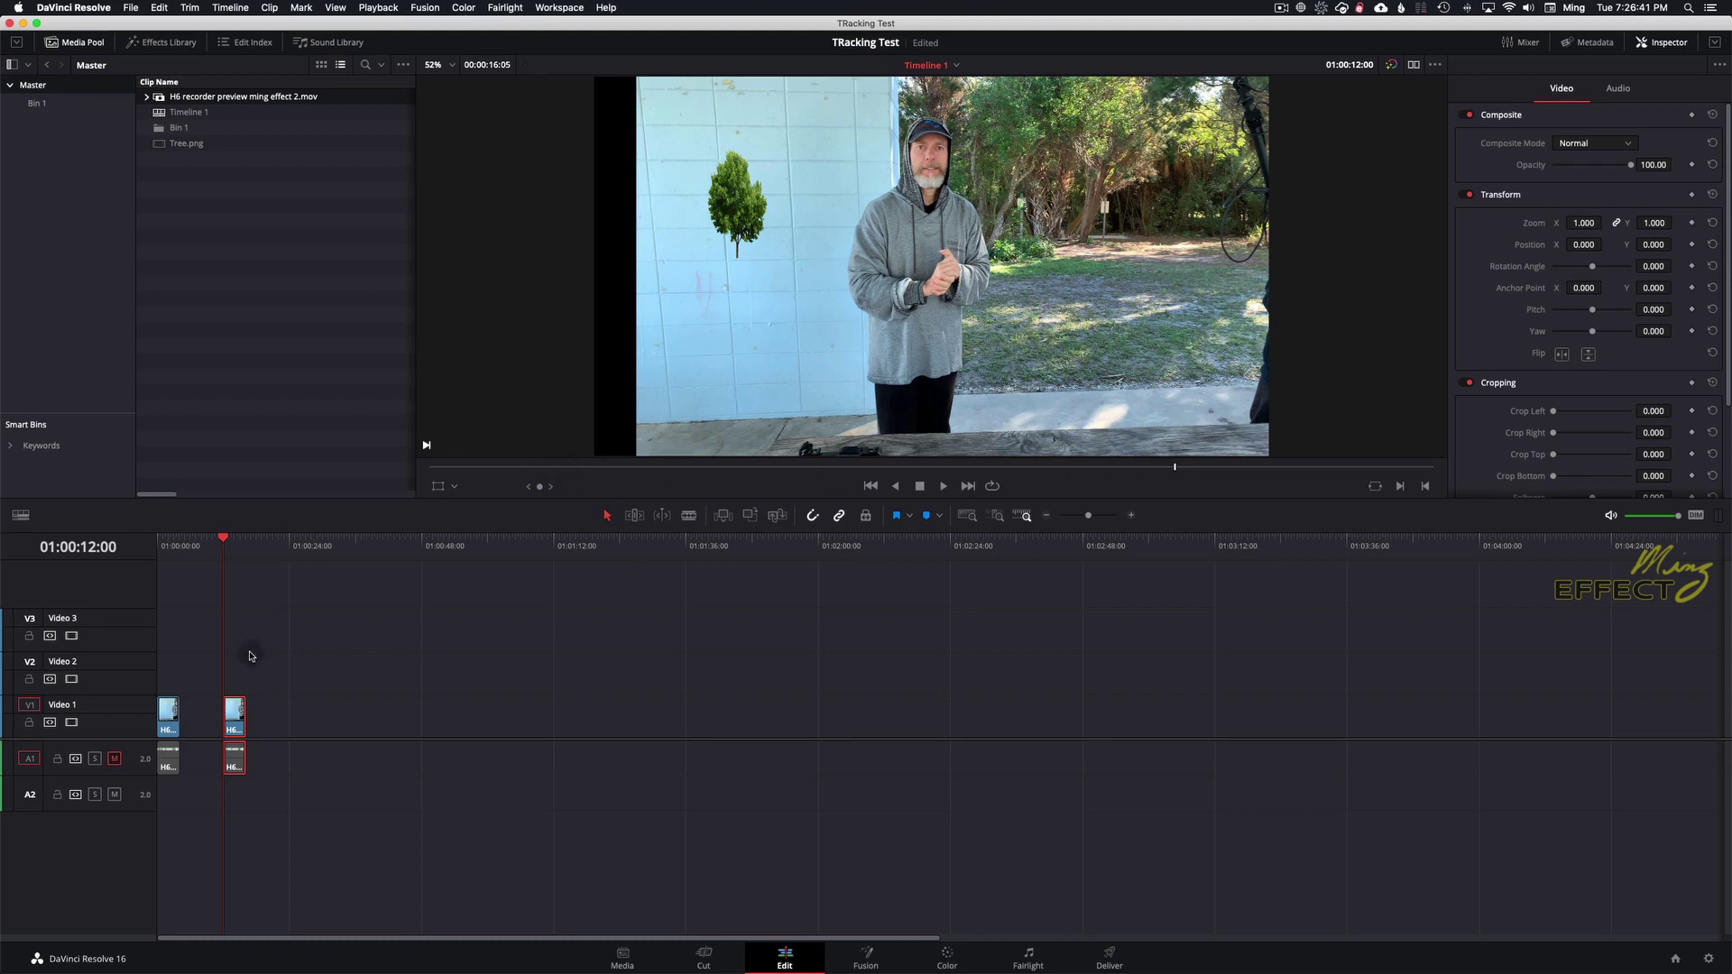
- Play and scrub through the second clip's tree composite, then return to 01:00:00:00
click(944, 486)
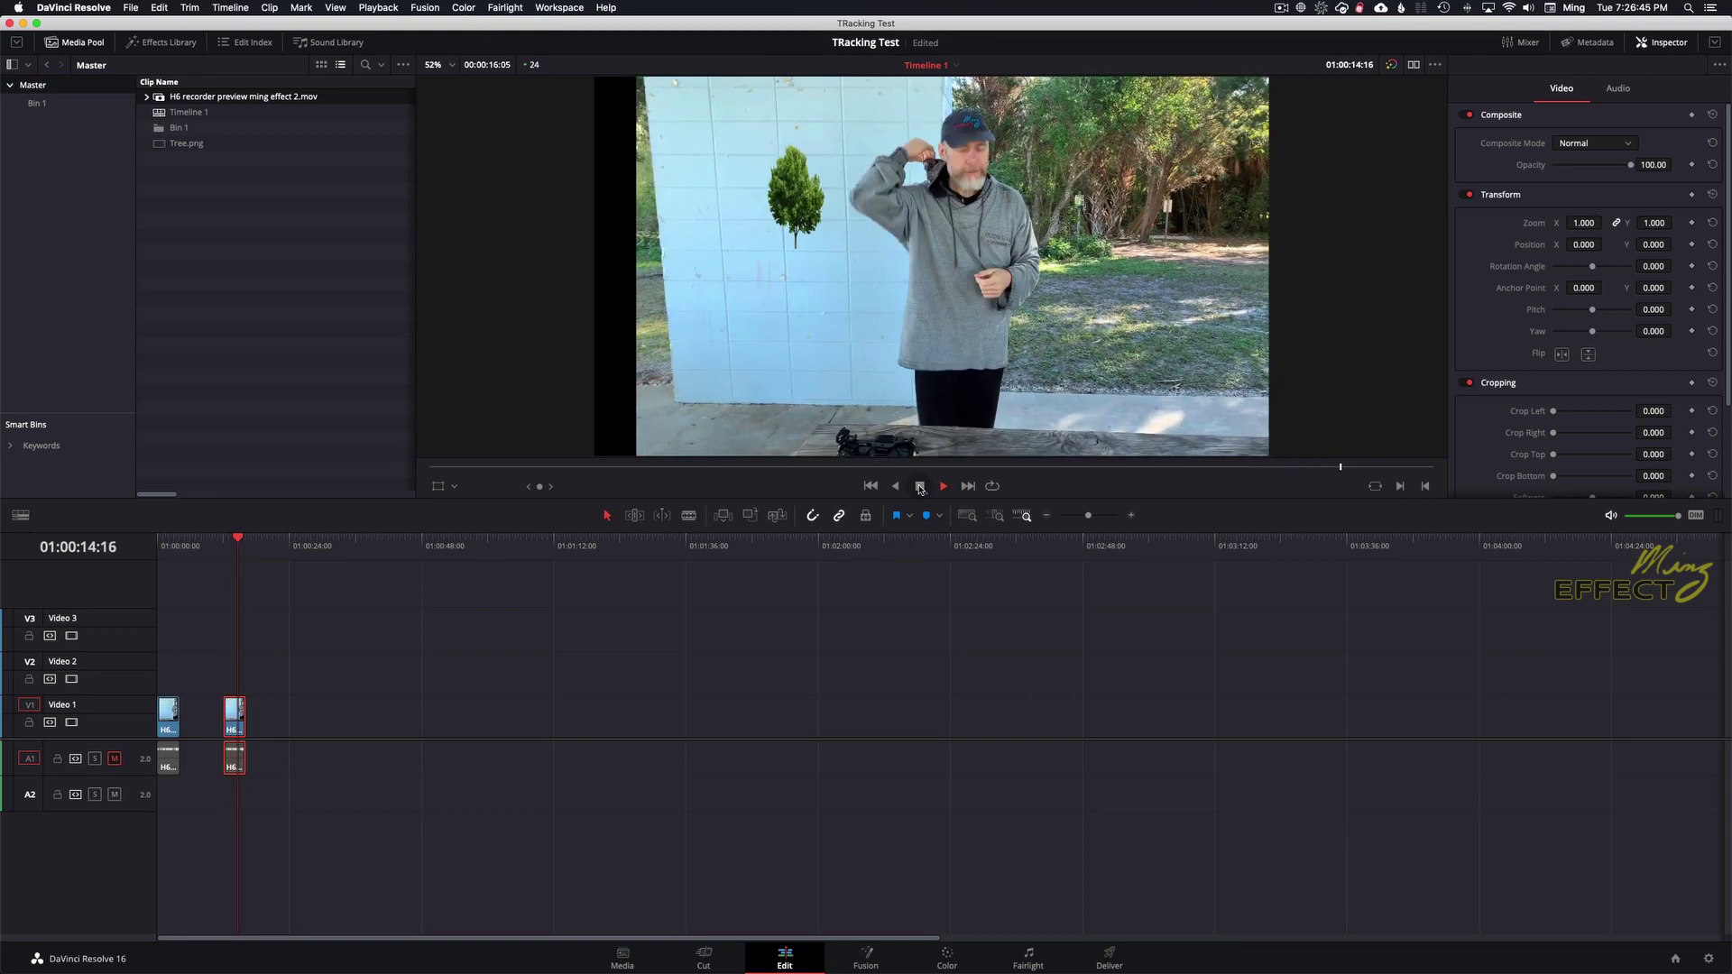
click(920, 486)
drag(902, 466, 1234, 468)
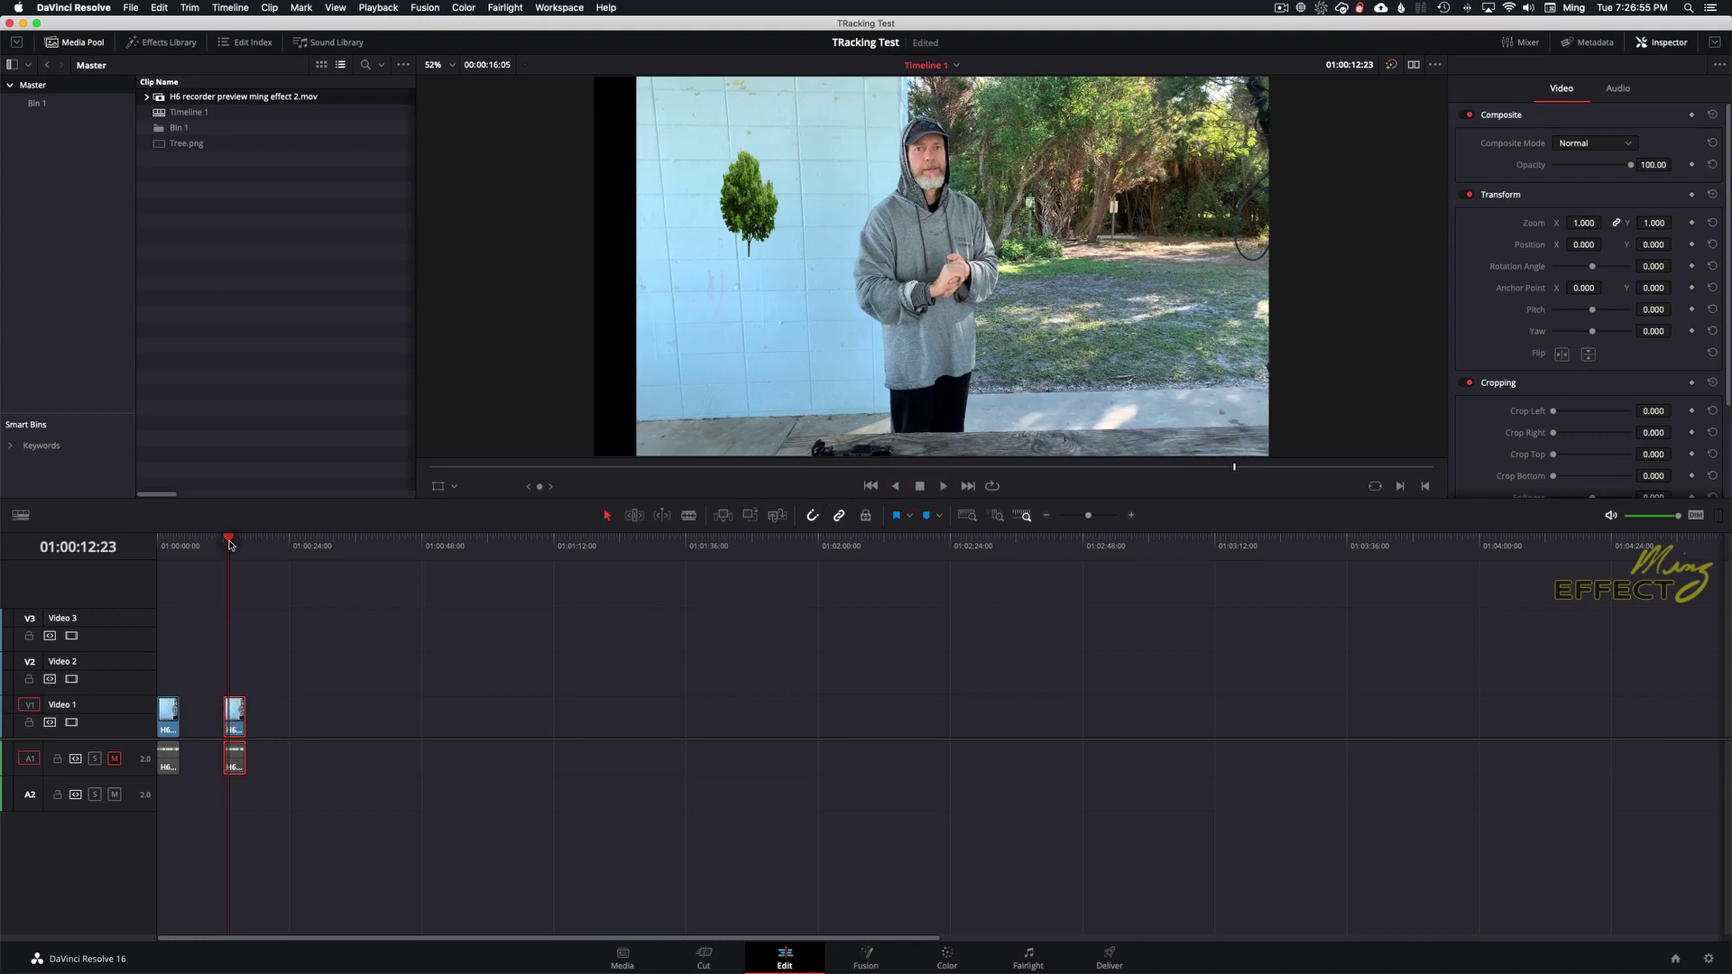
drag(231, 541, 171, 544)
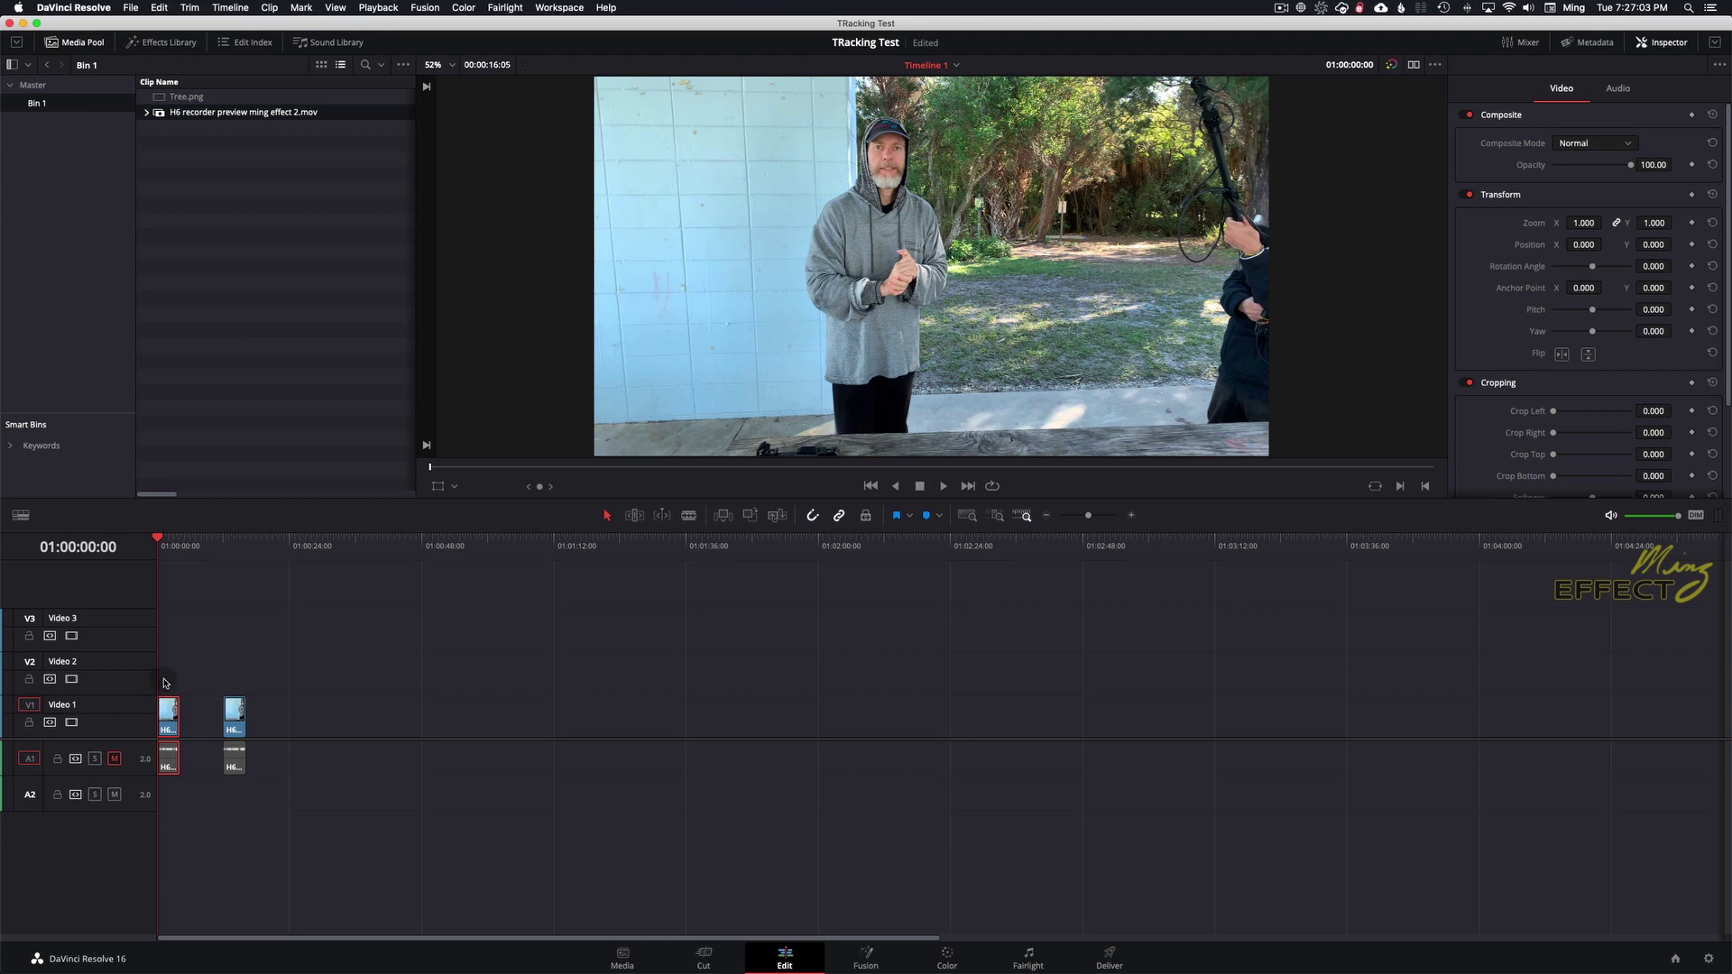
- Jump between the second clip's tree composite and the first clip on the timeline
click(162, 541)
click(222, 541)
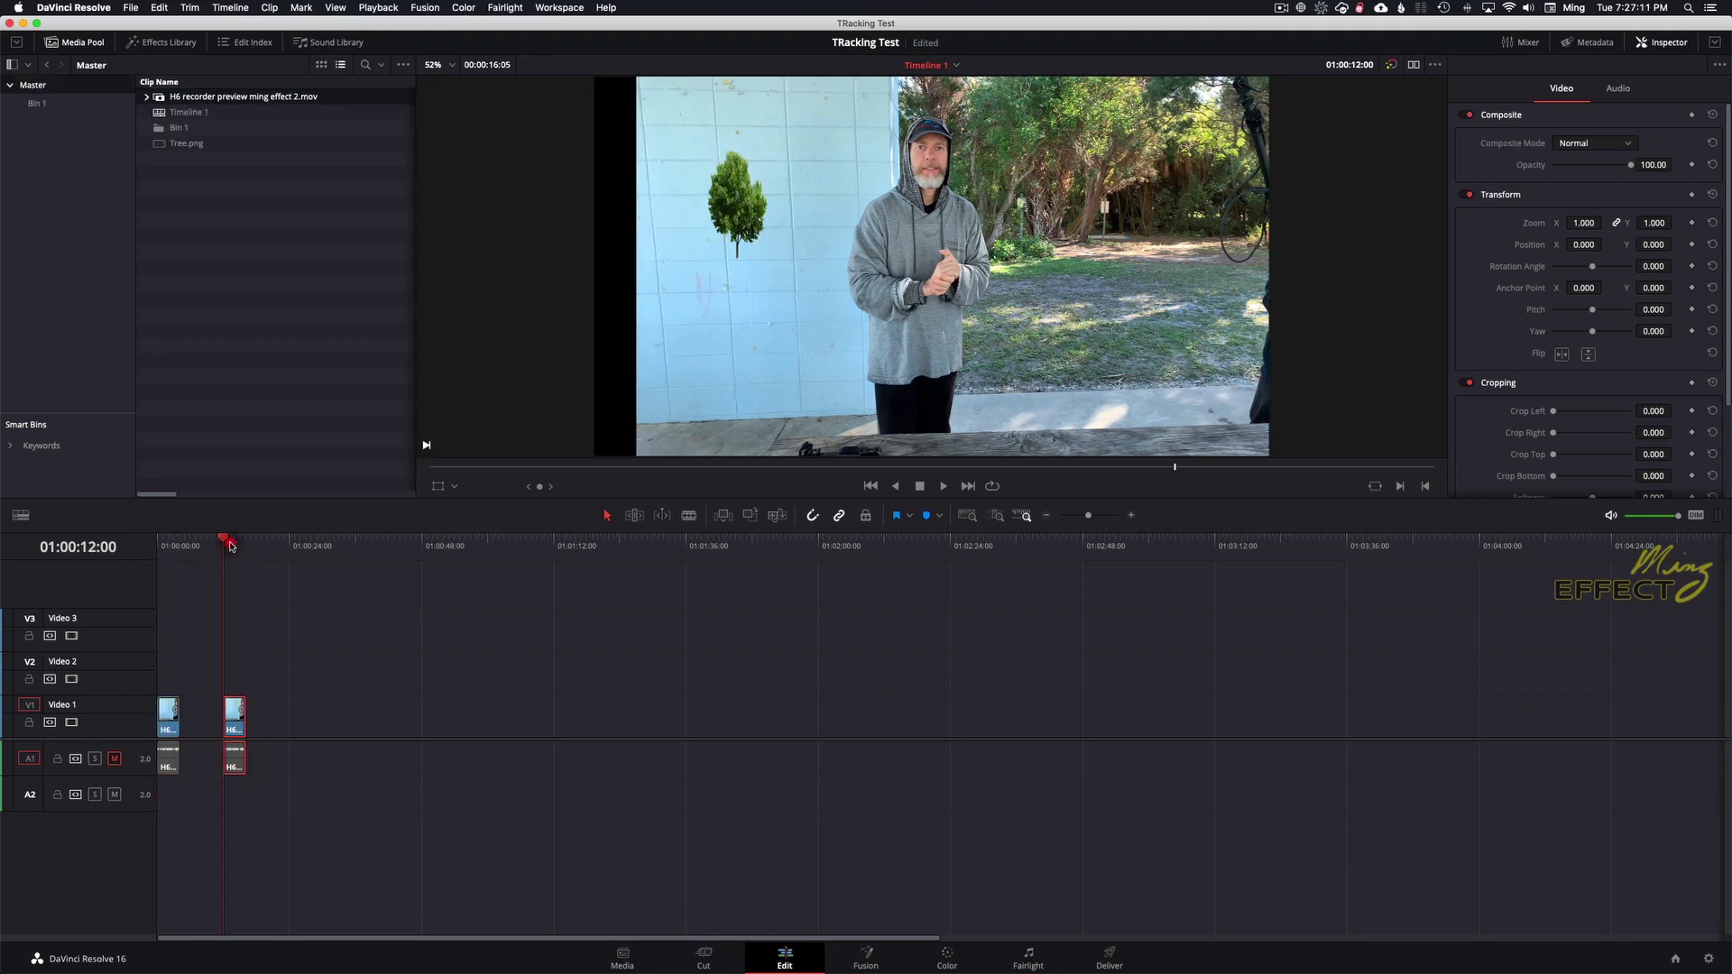
click(160, 542)
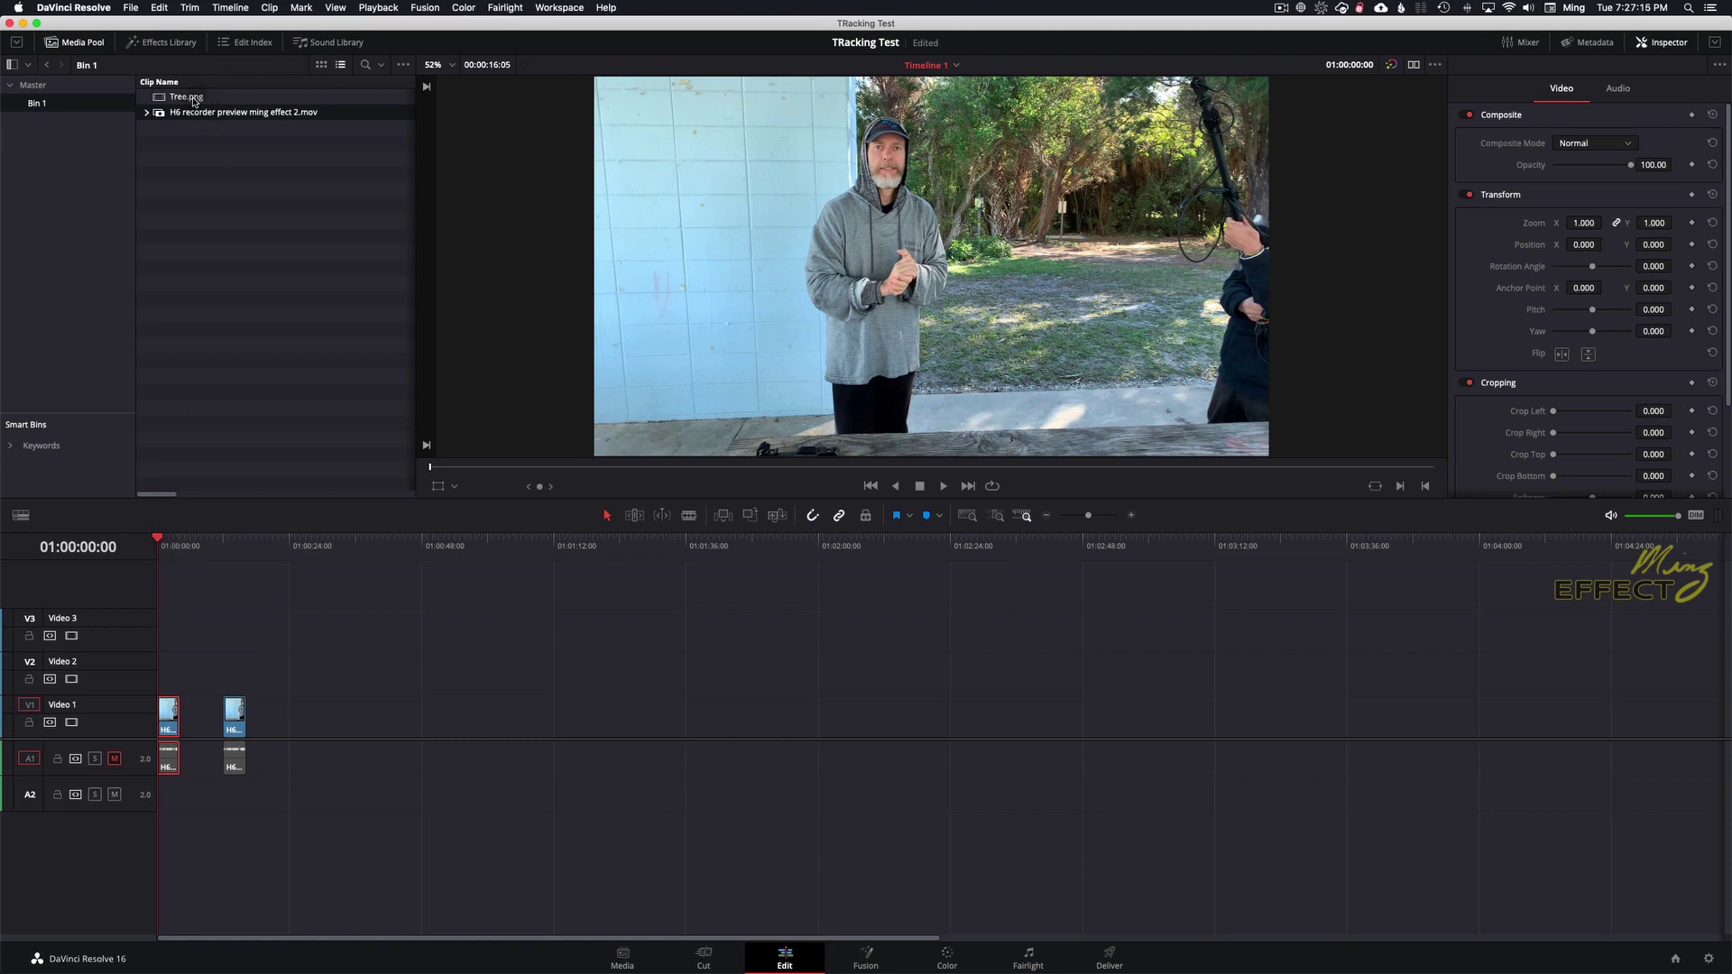
- Turn on dual viewers with Tree.png loaded in the source viewer, keeping the timeline viewer active
click(1413, 64)
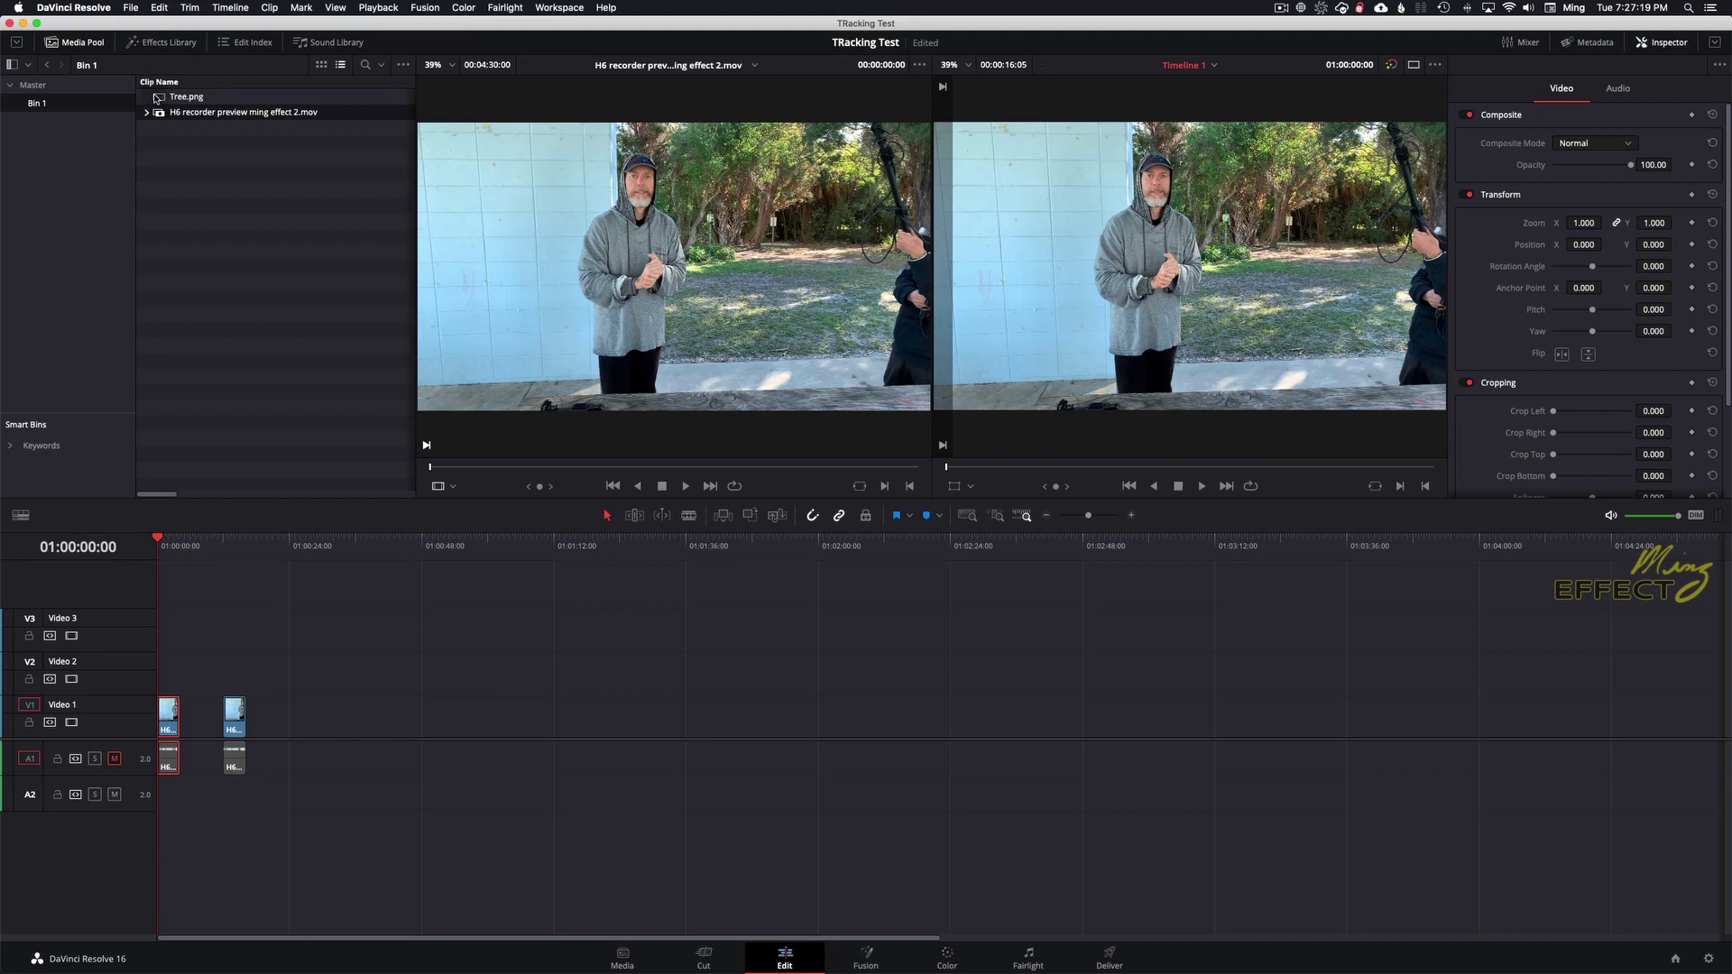
click(159, 99)
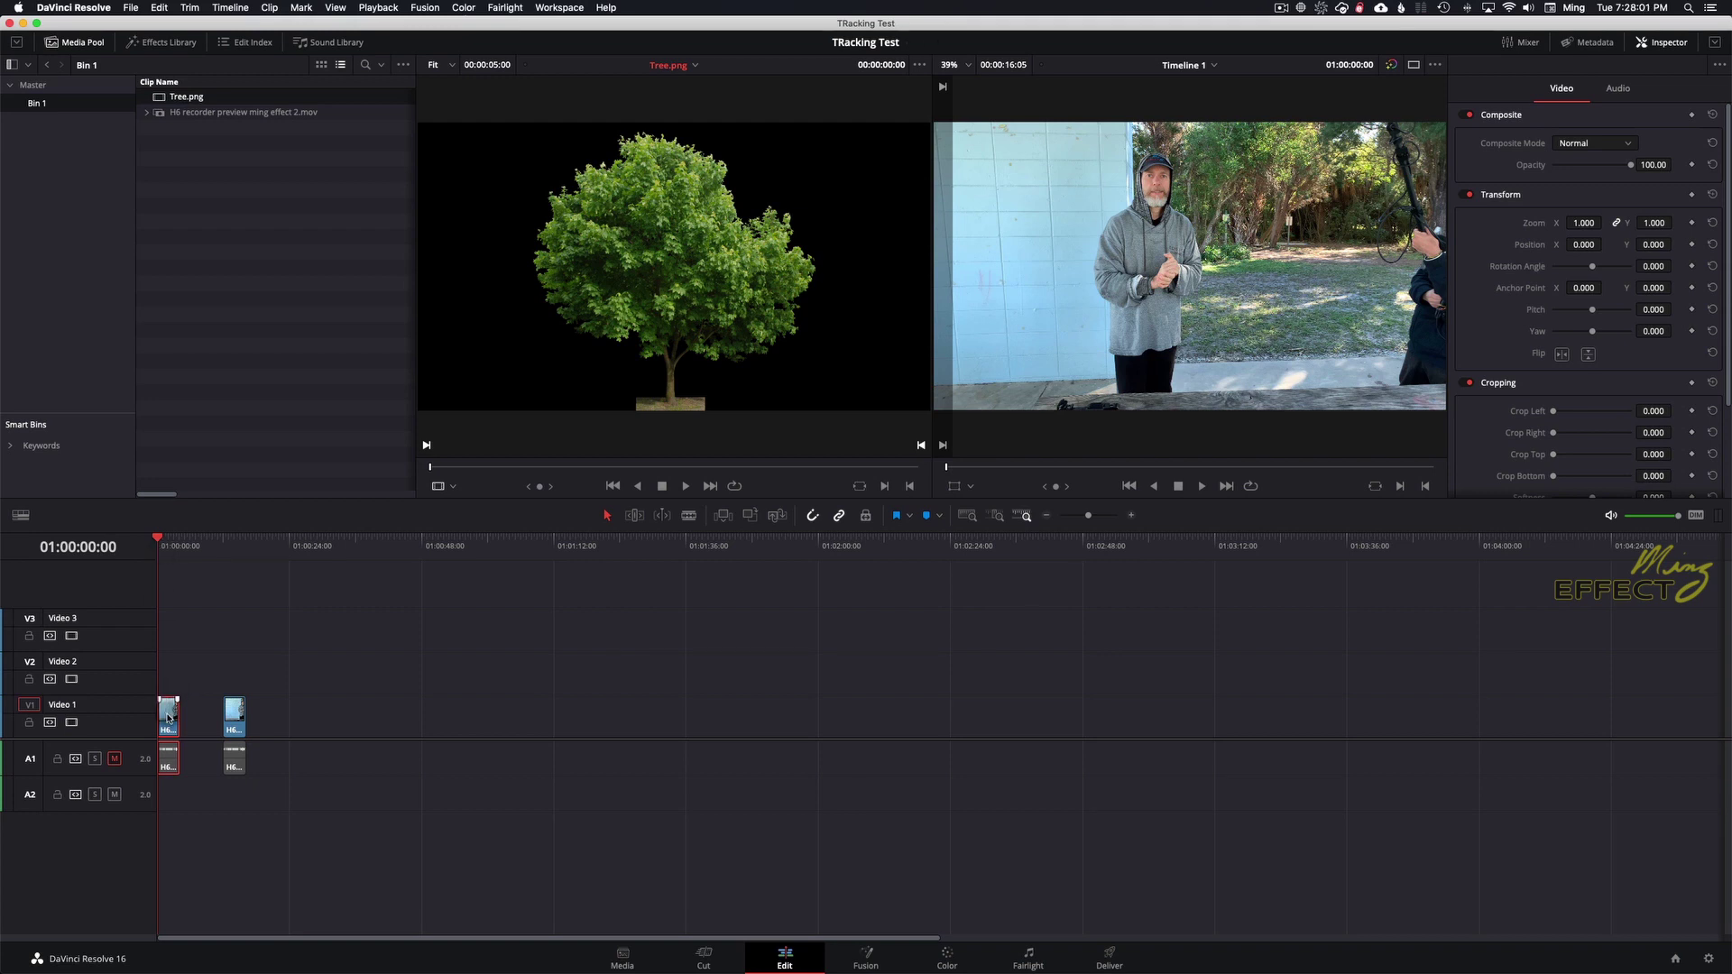
click(167, 718)
- On the Color page, compare clip 02's matte node graph with clip 01's single-node grade
click(946, 958)
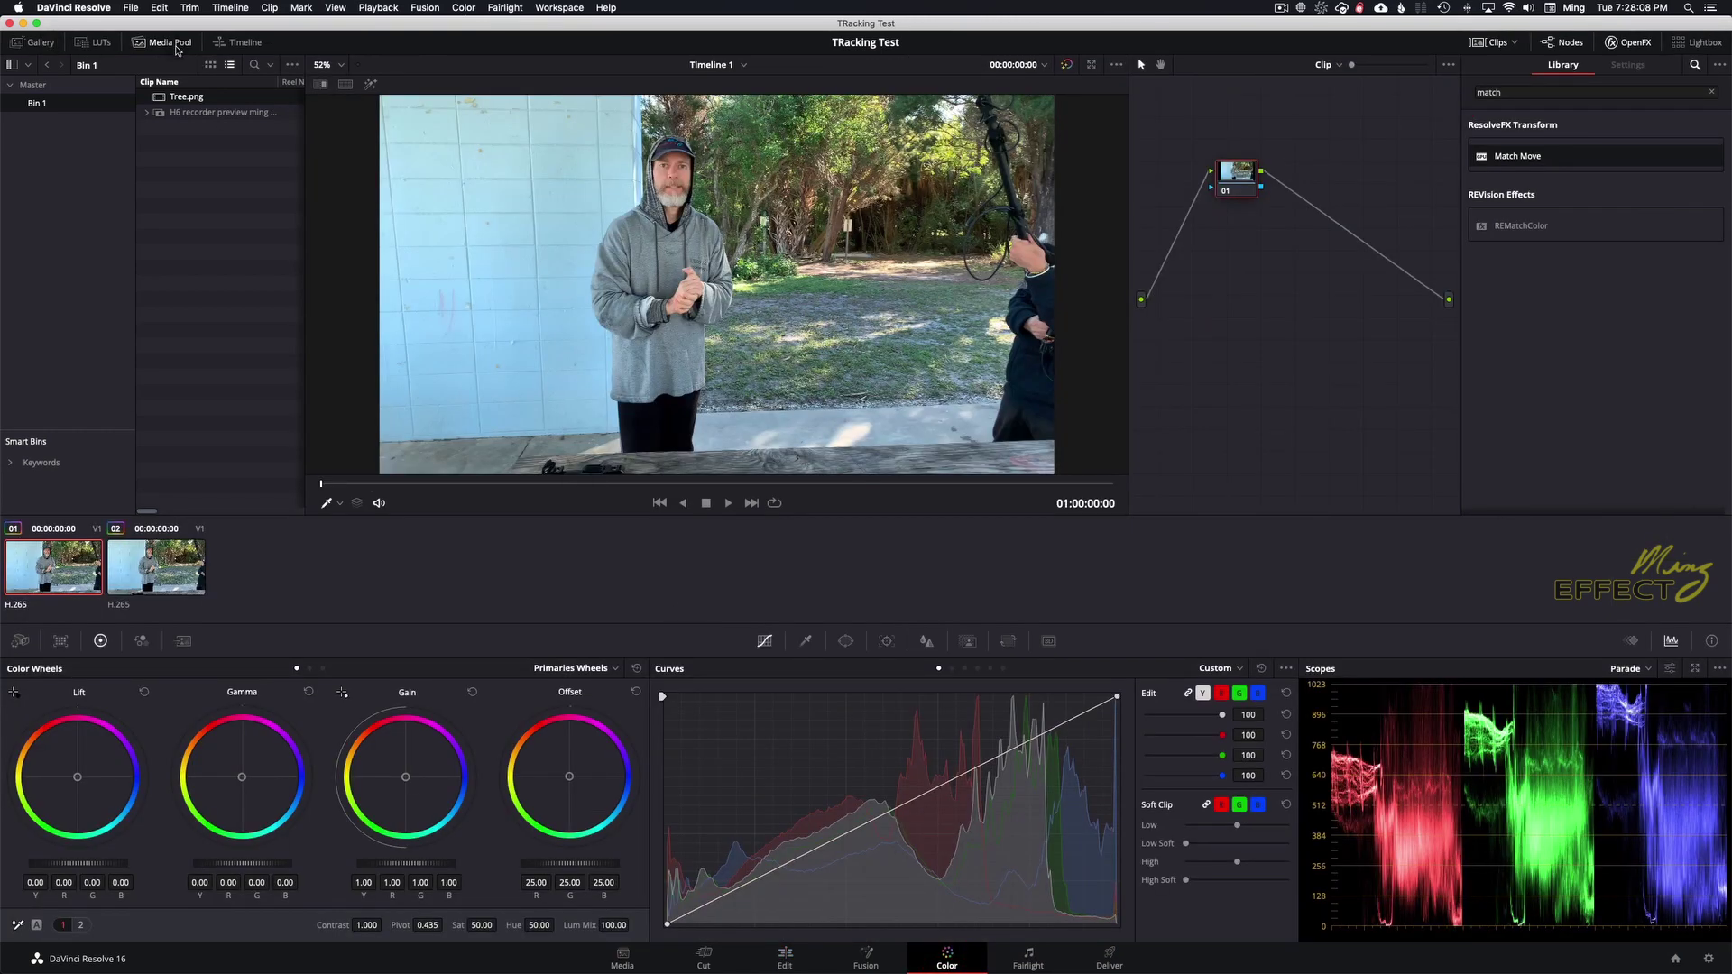
click(156, 43)
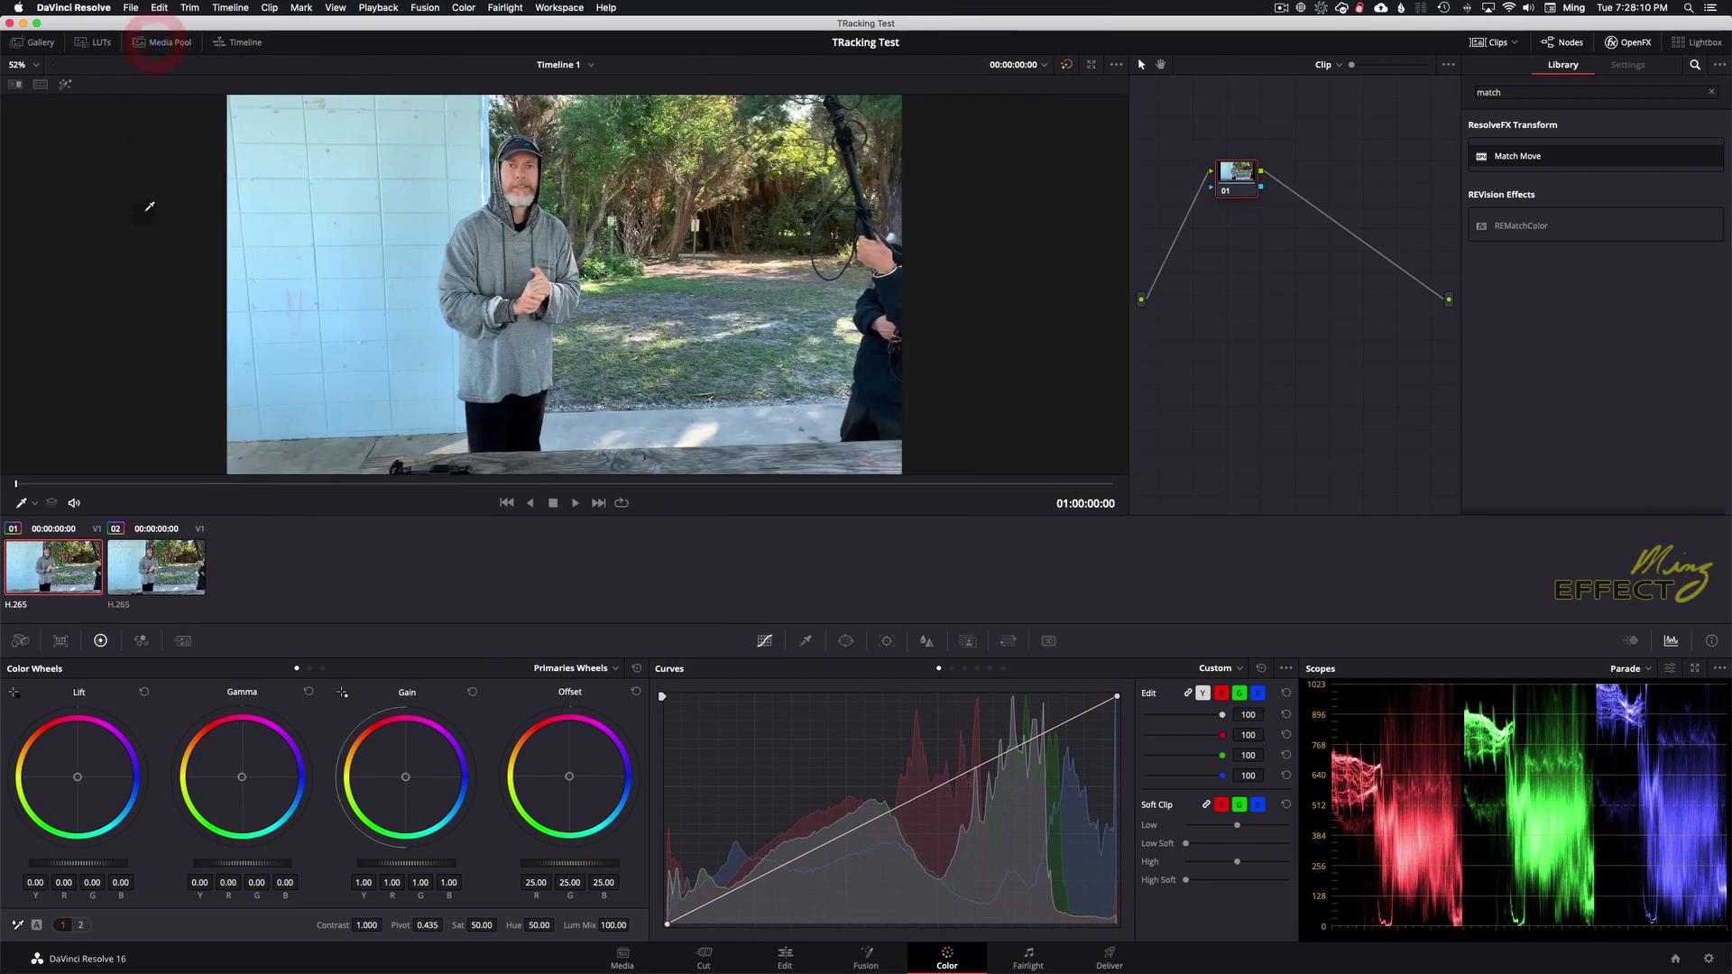
click(167, 43)
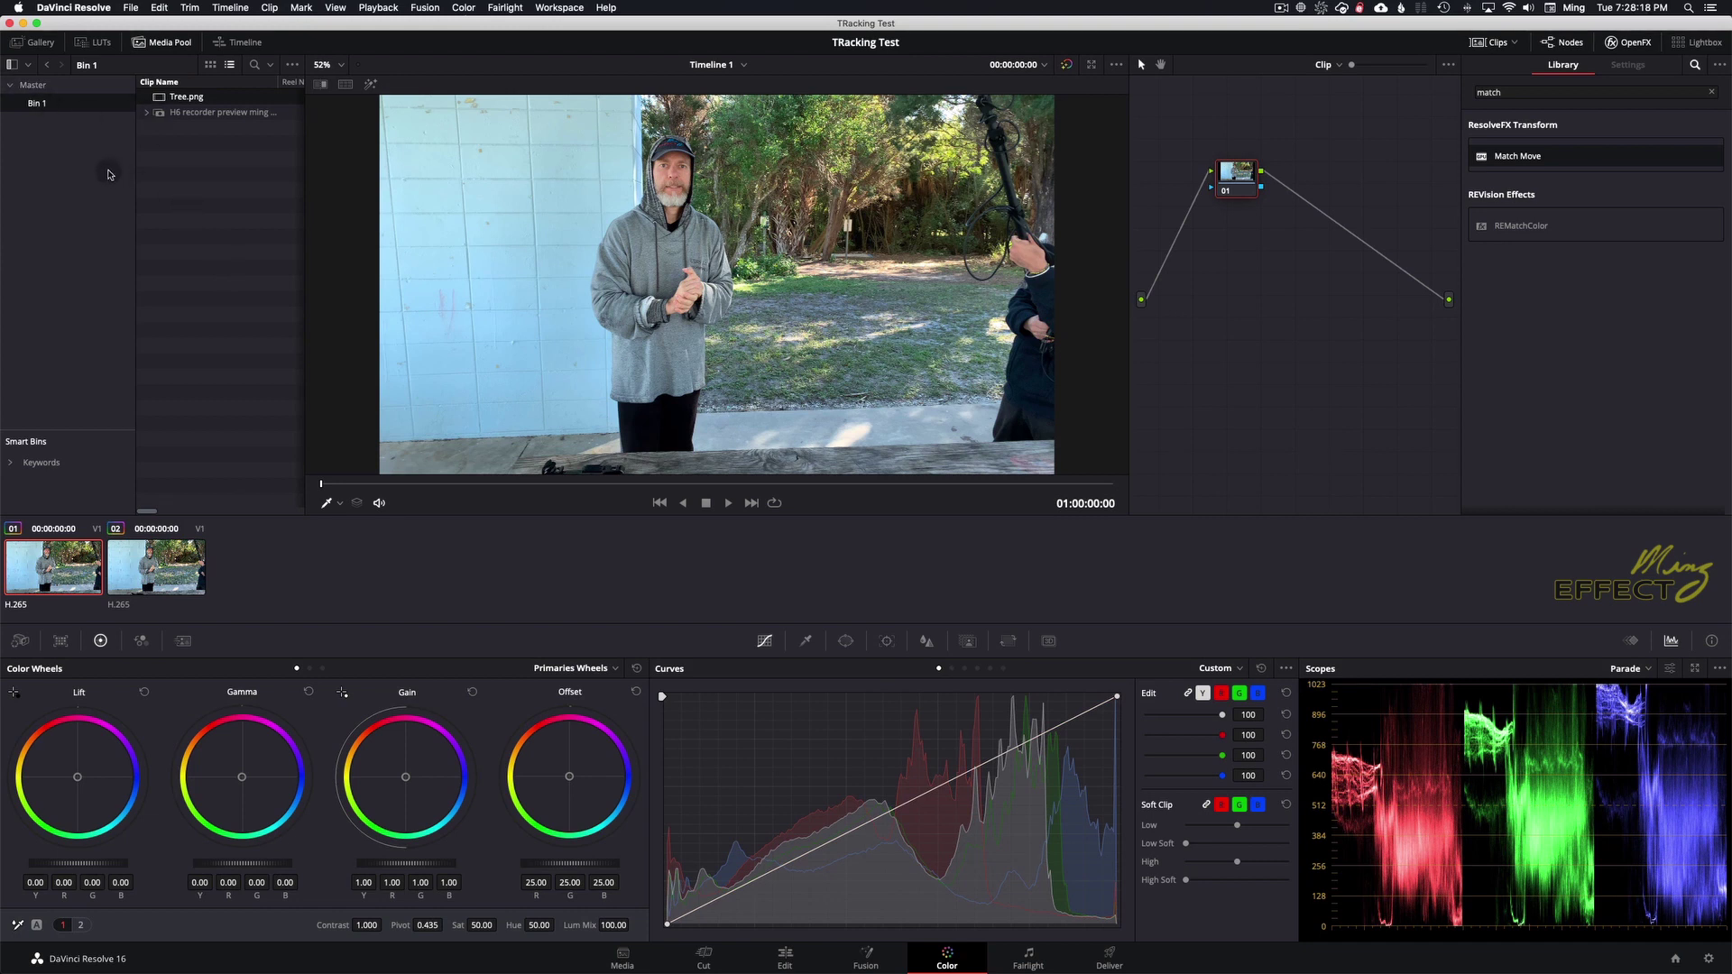
right_click(97, 176)
click(72, 142)
click(162, 570)
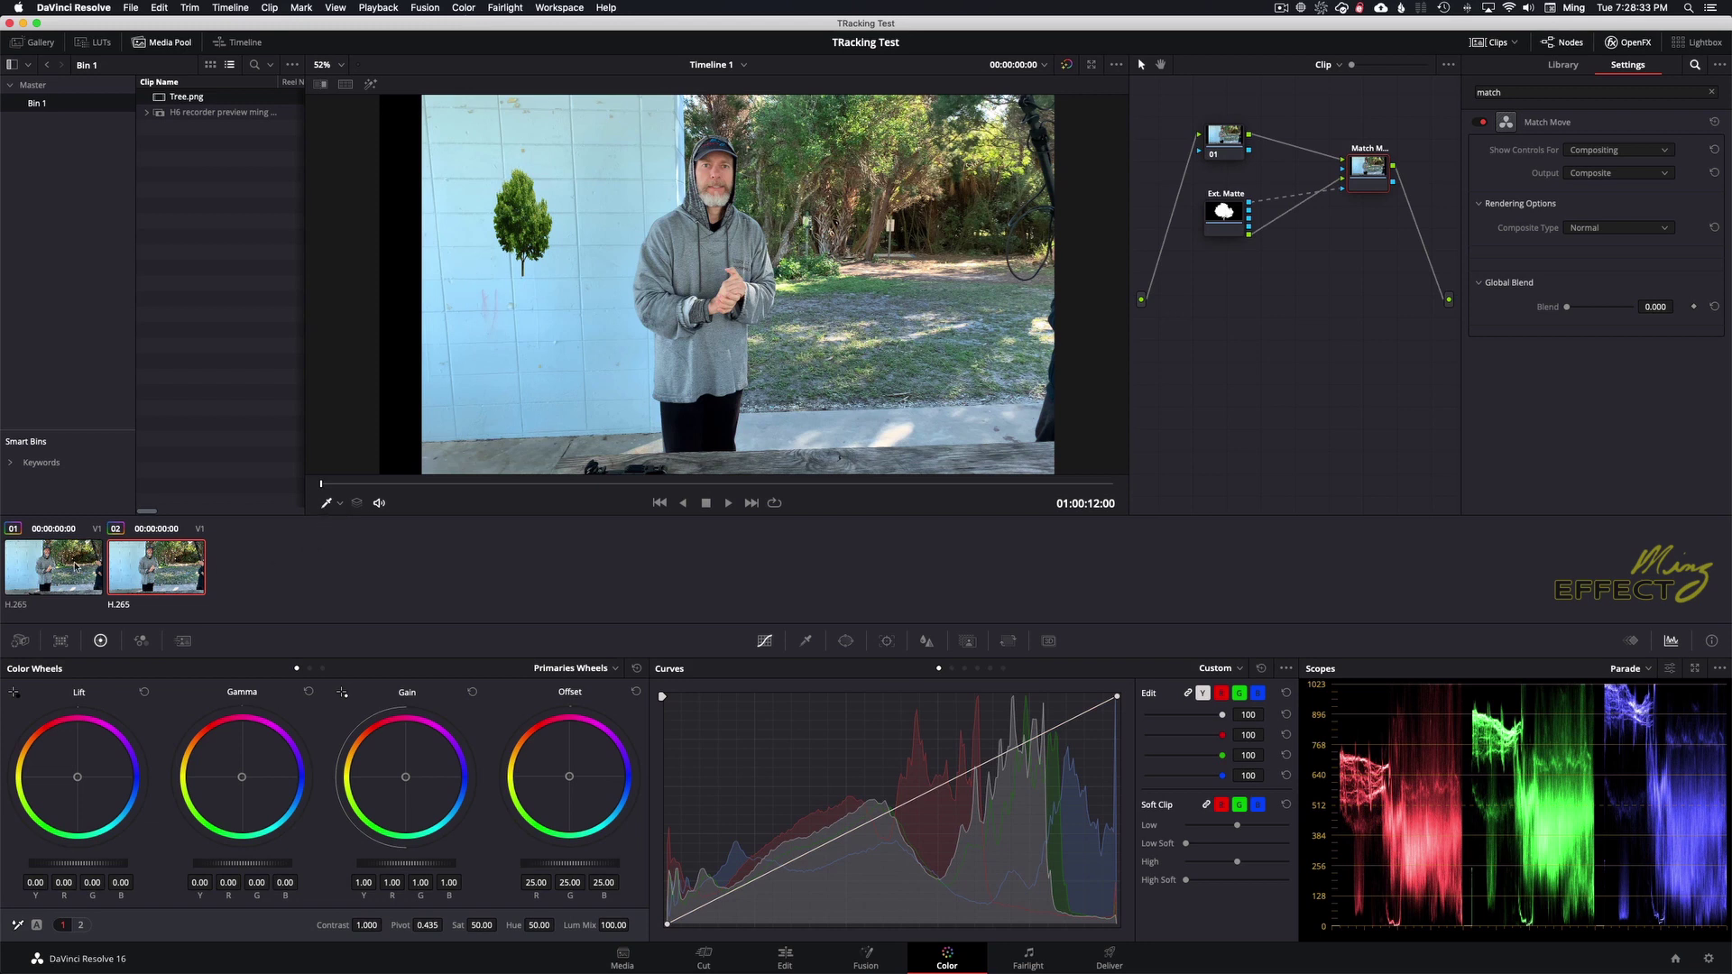
click(65, 568)
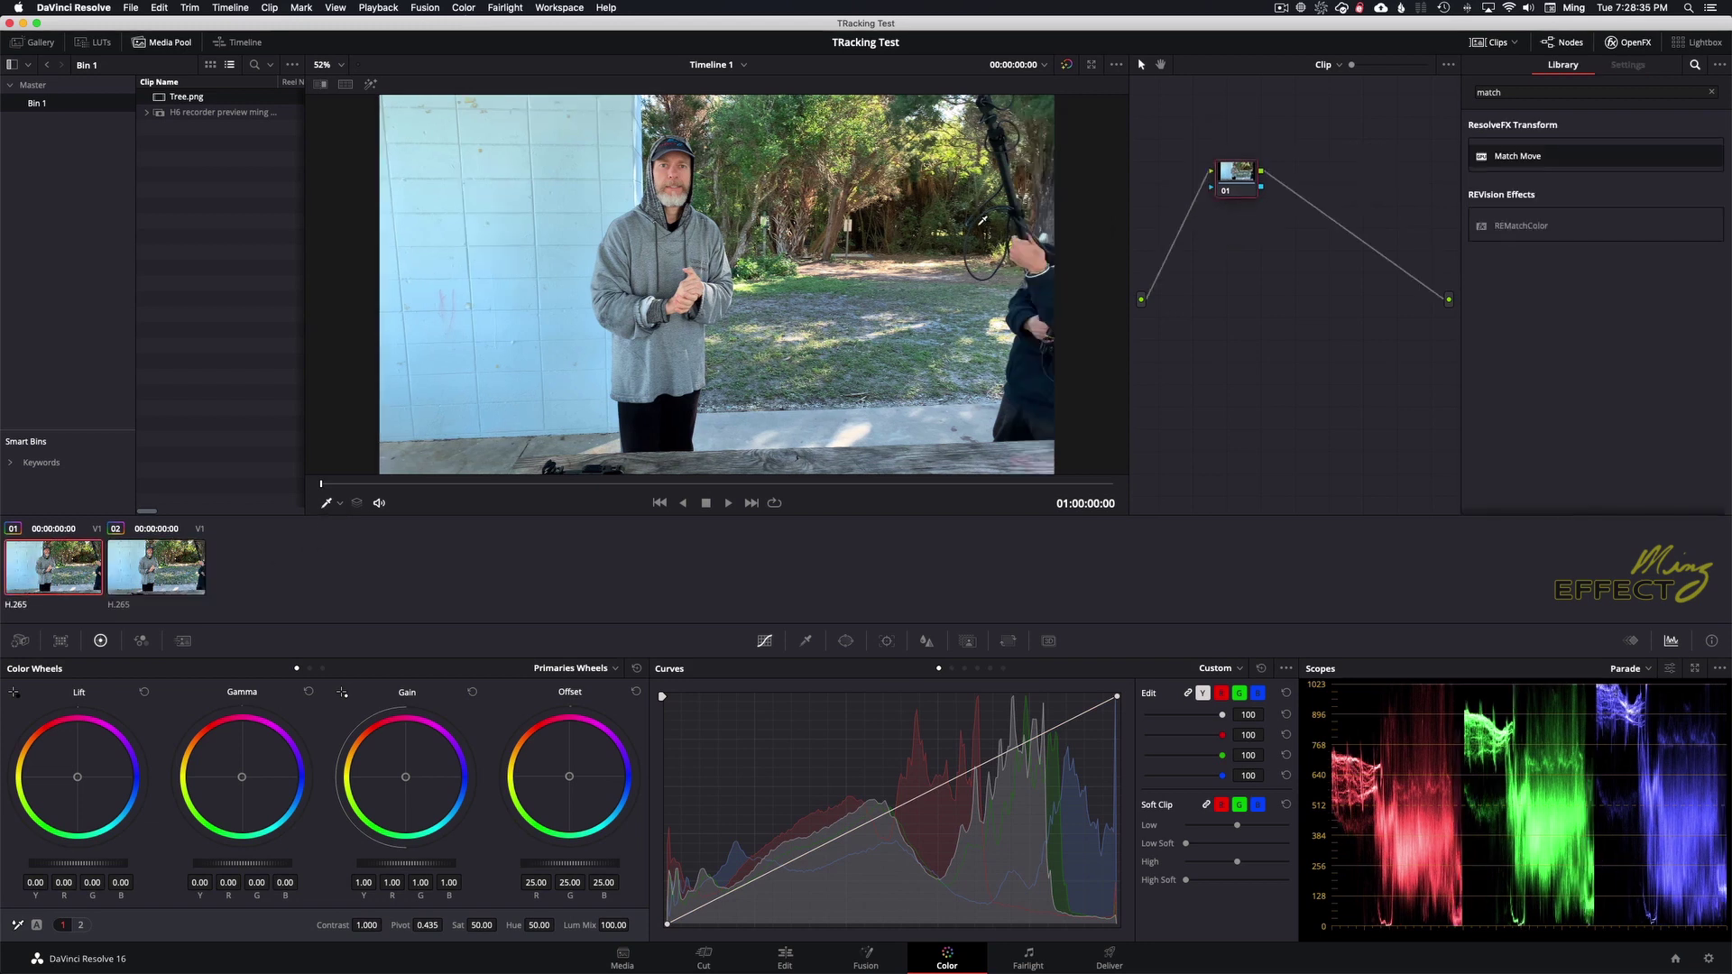
- Search the OpenFX library for 'matc' and drop Match Move after node 01
drag(1230, 190, 1213, 155)
click(1215, 147)
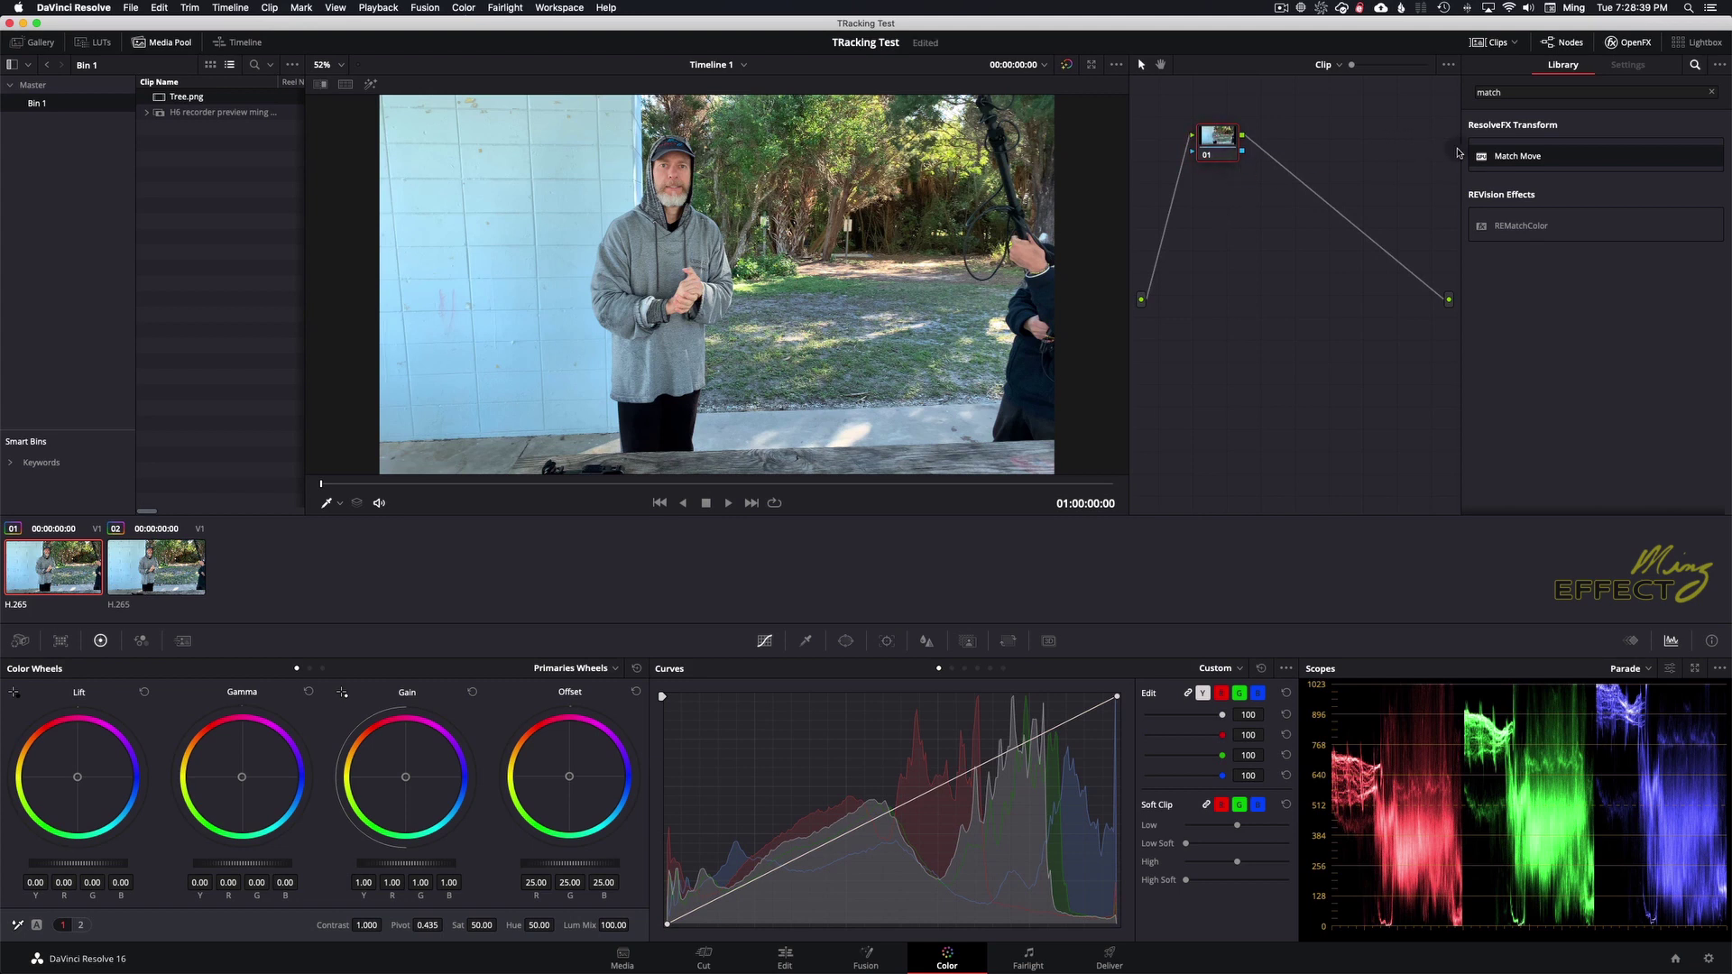
click(1658, 93)
click(1711, 92)
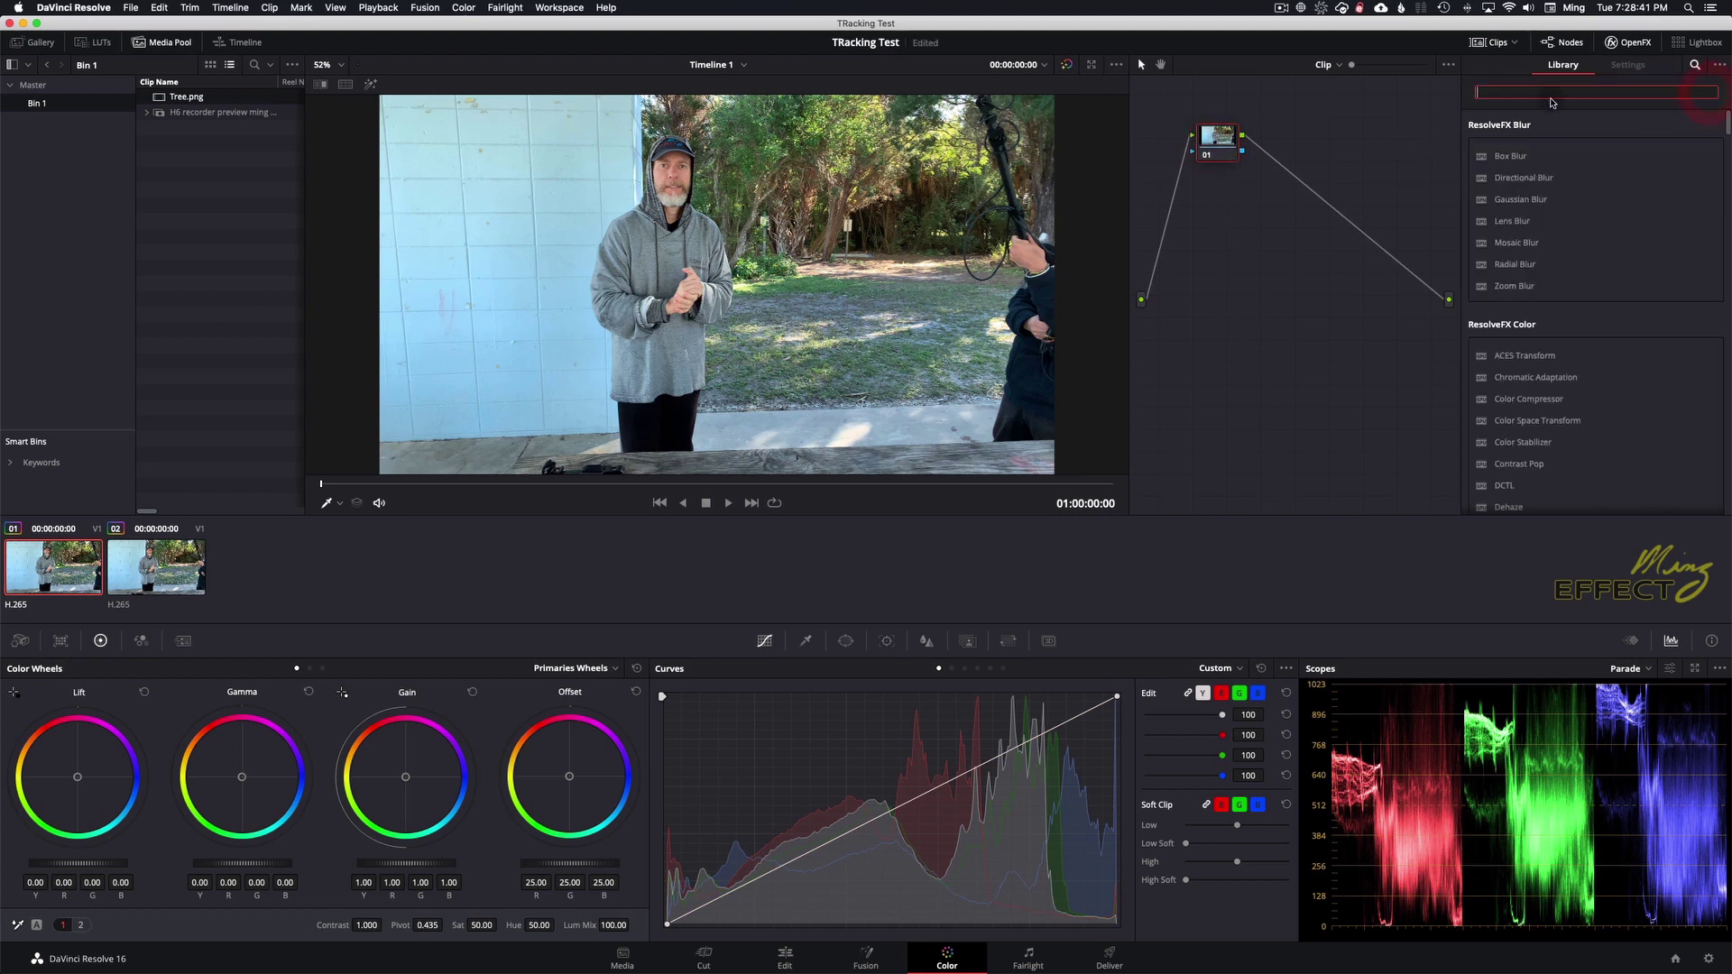
click(1626, 44)
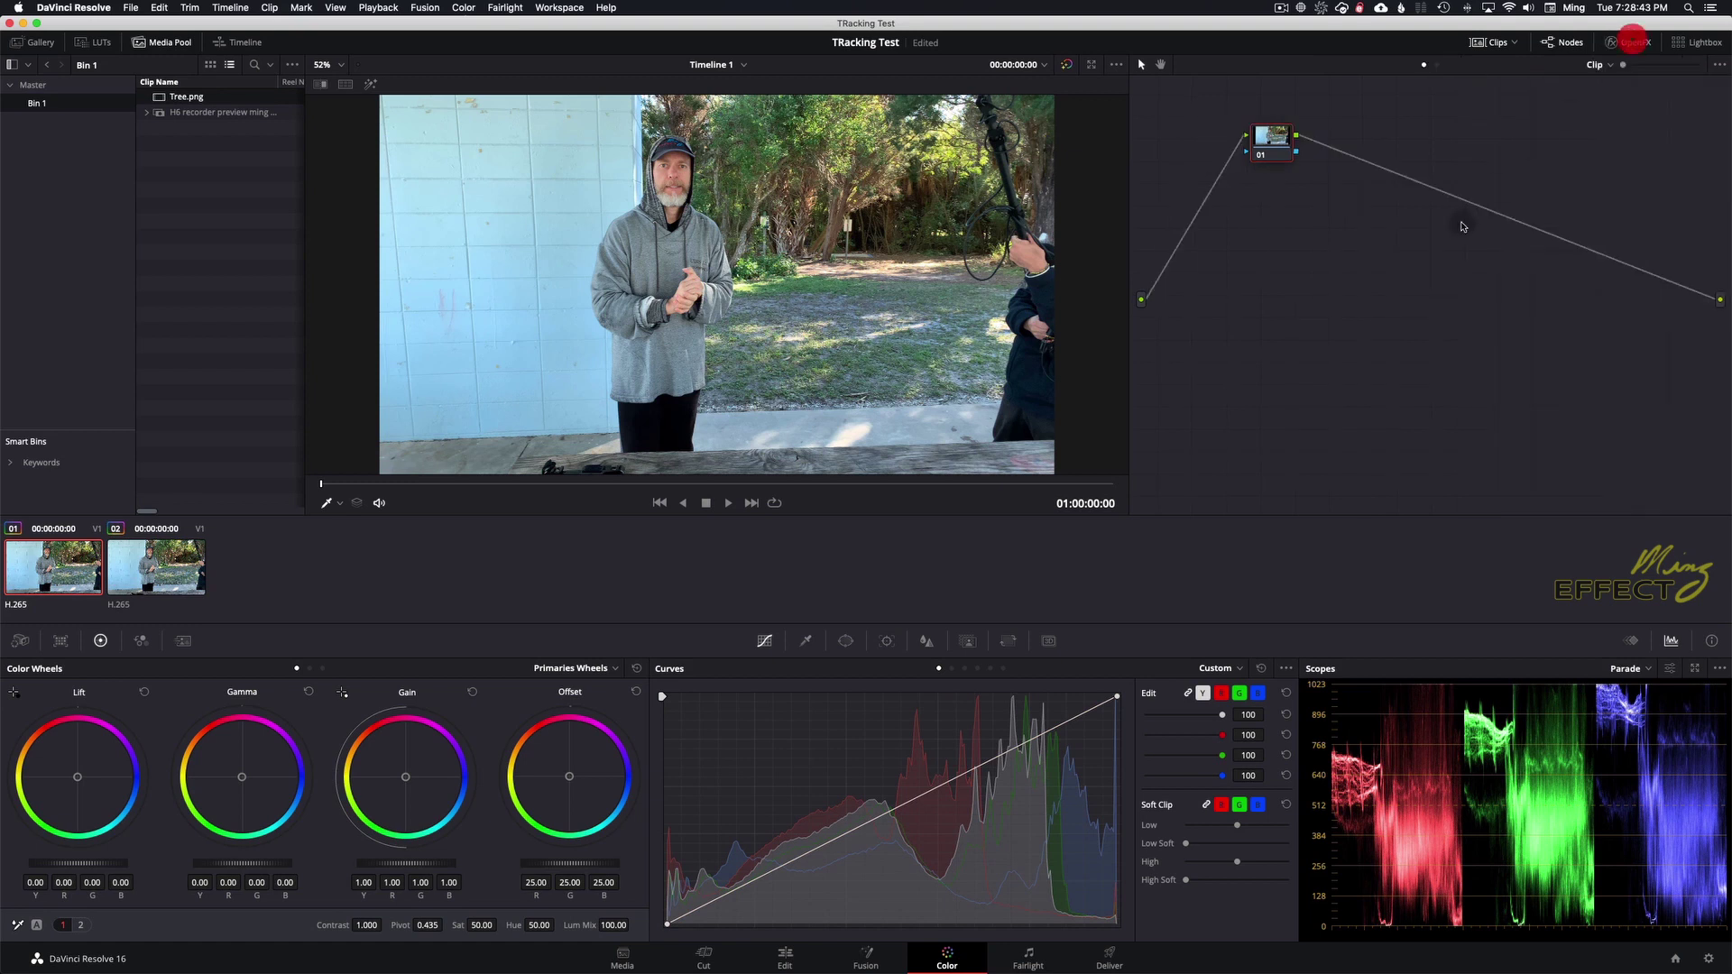
click(1626, 44)
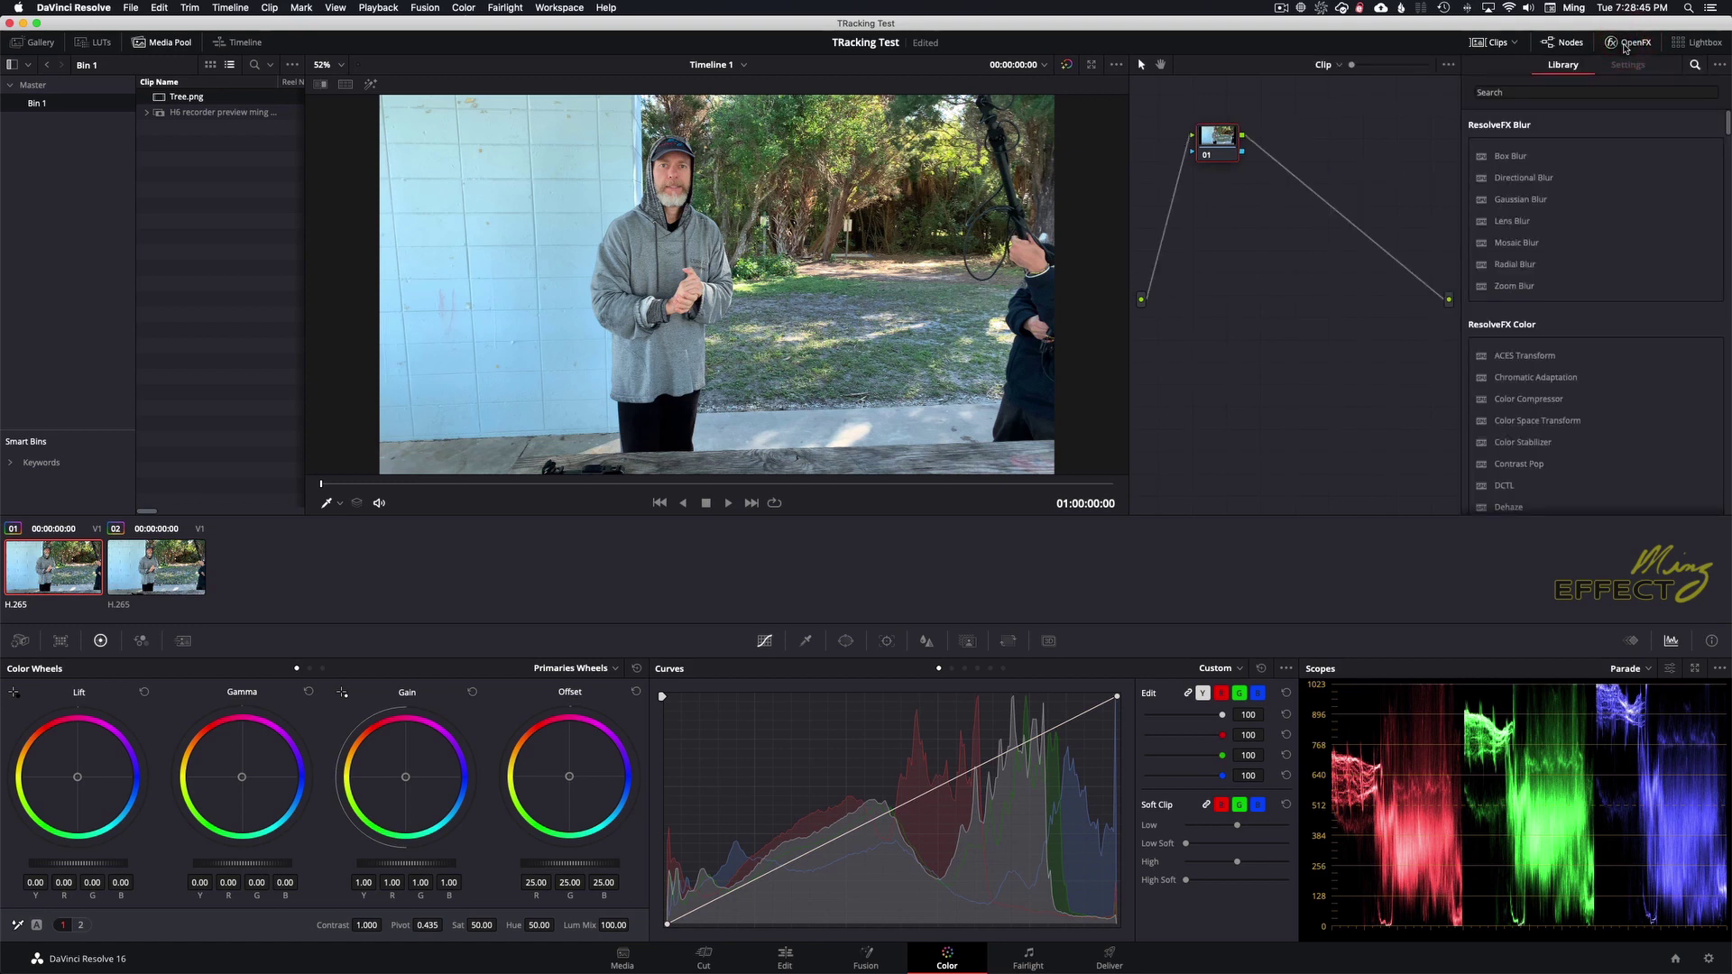
click(1517, 92)
text(matc)
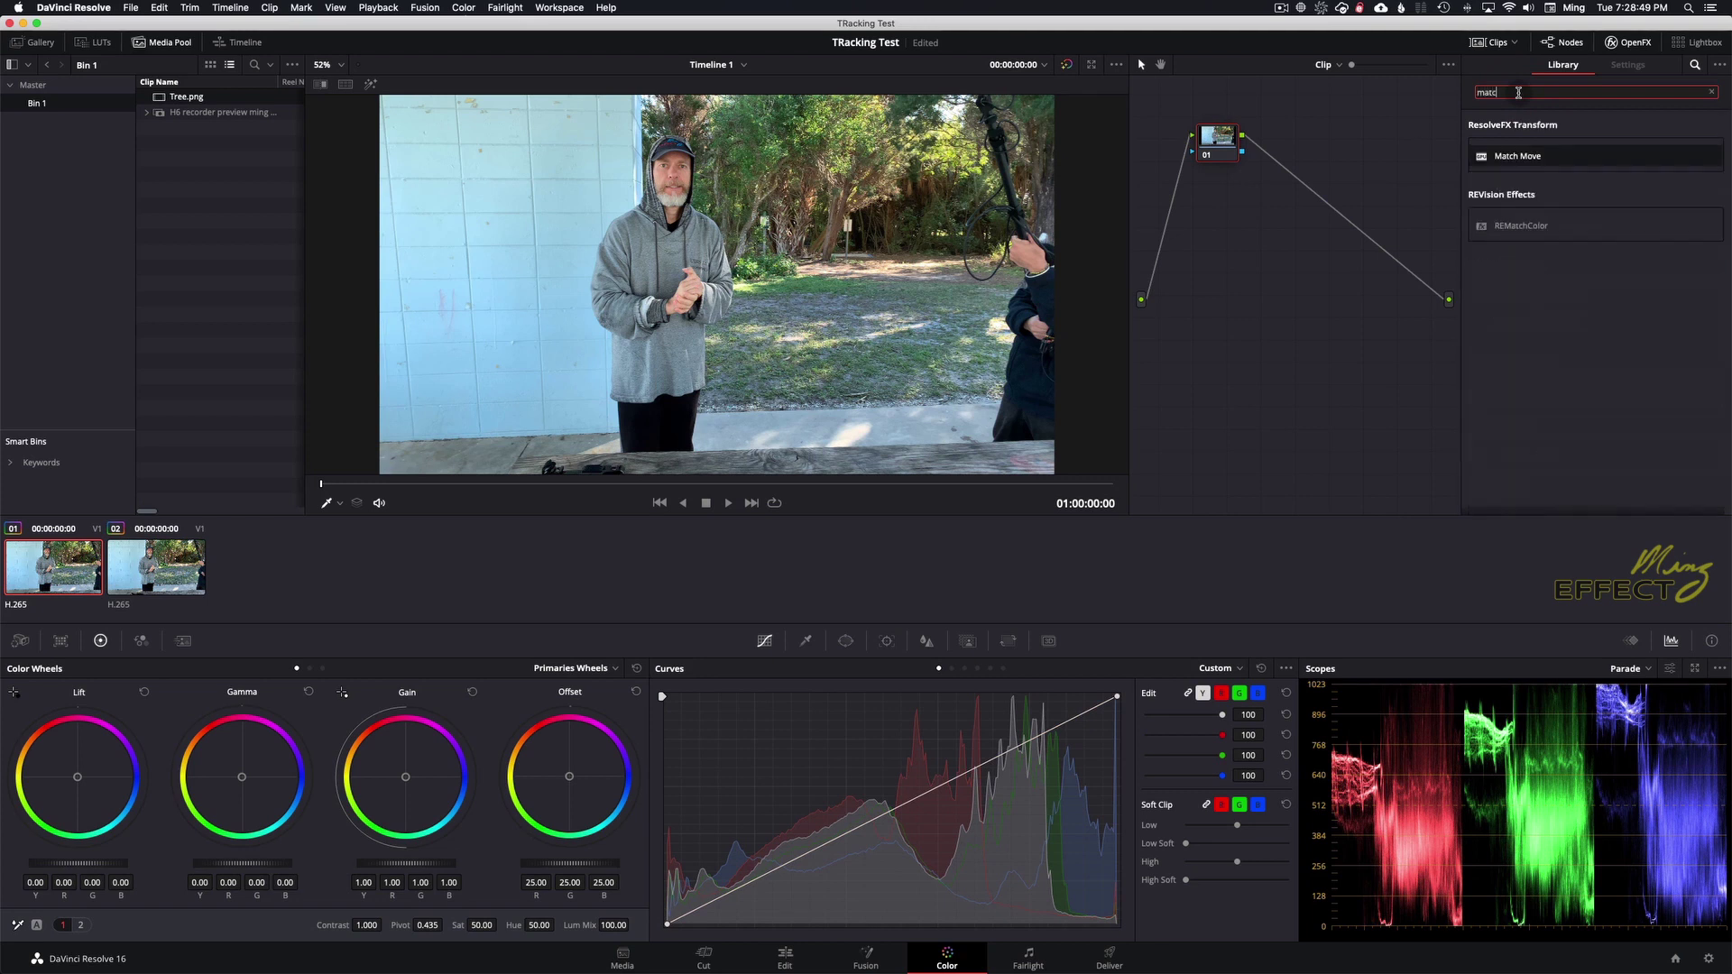
drag(1518, 156, 1329, 211)
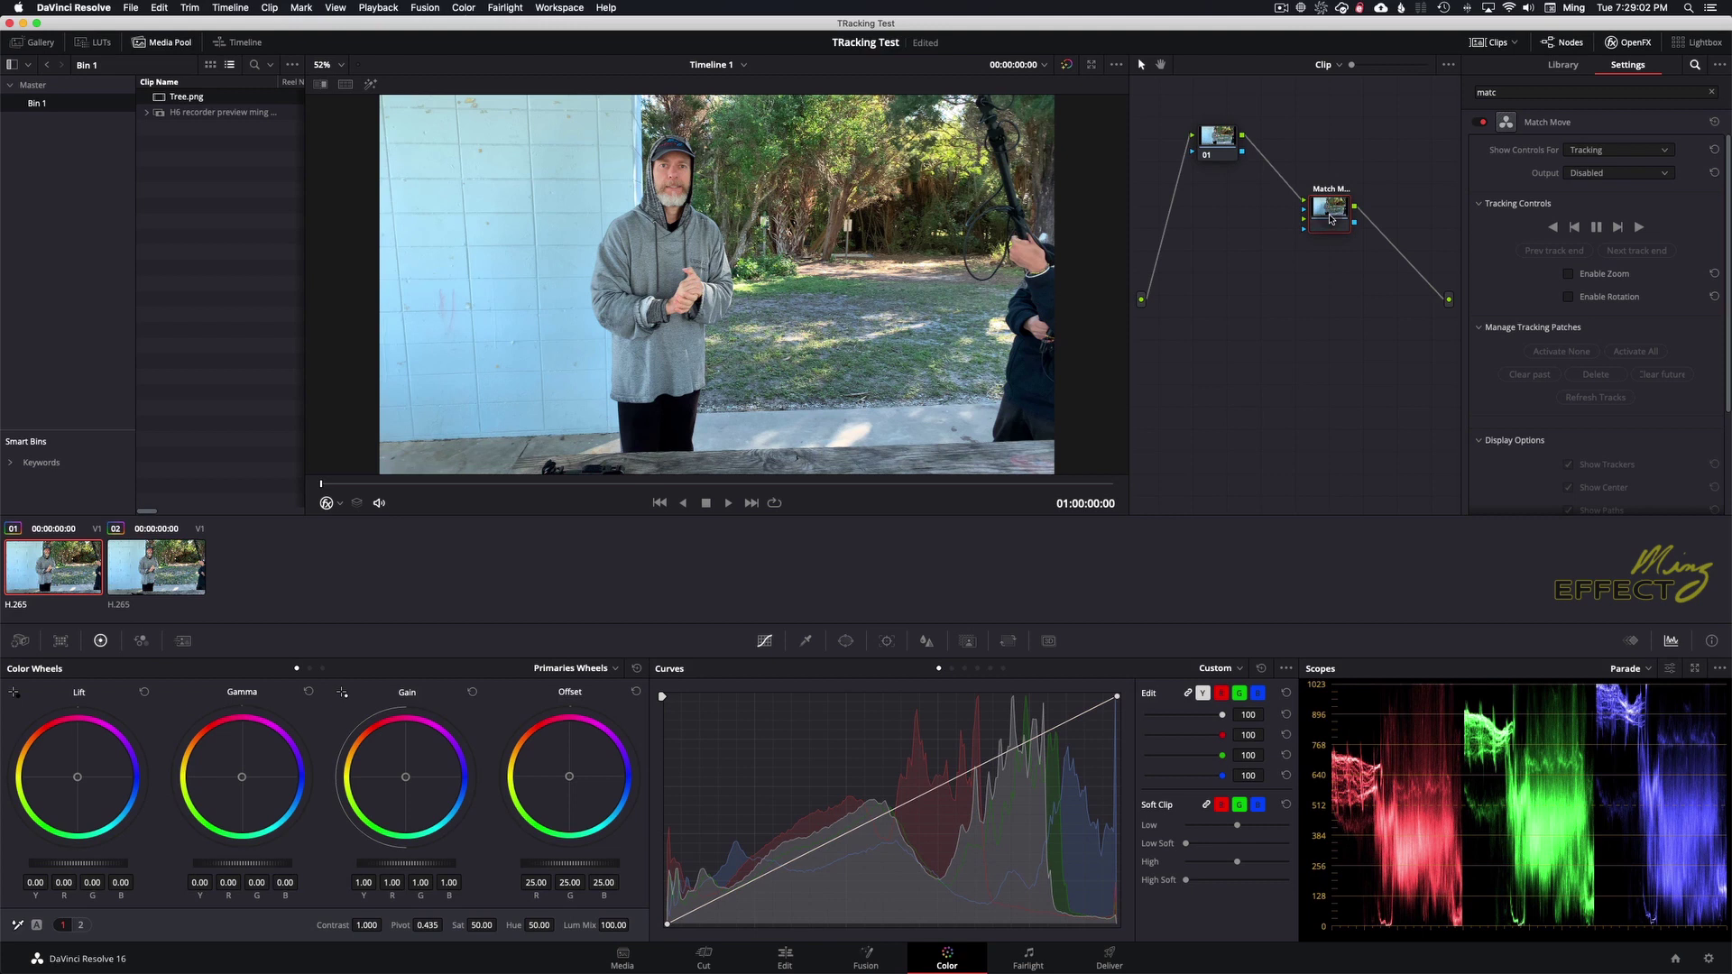
- Shift the Match Move node a few pixels right in the Node Editor
drag(1332, 218, 1344, 219)
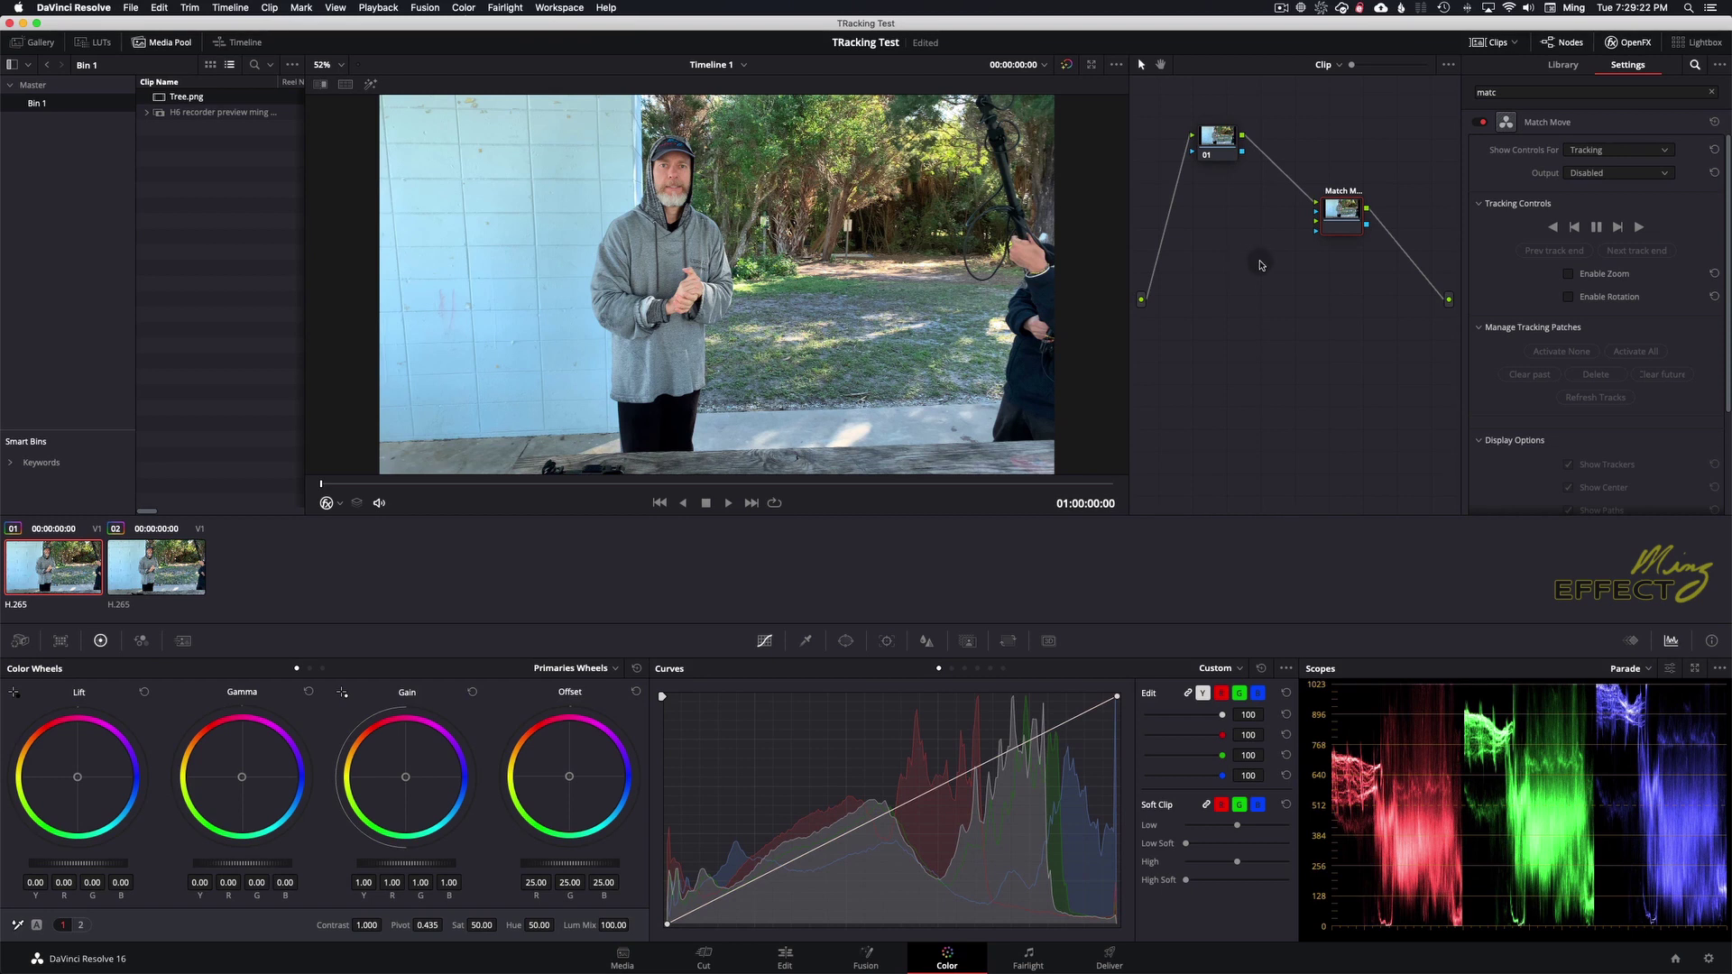
key(super+Tab)
key(super+Tab)
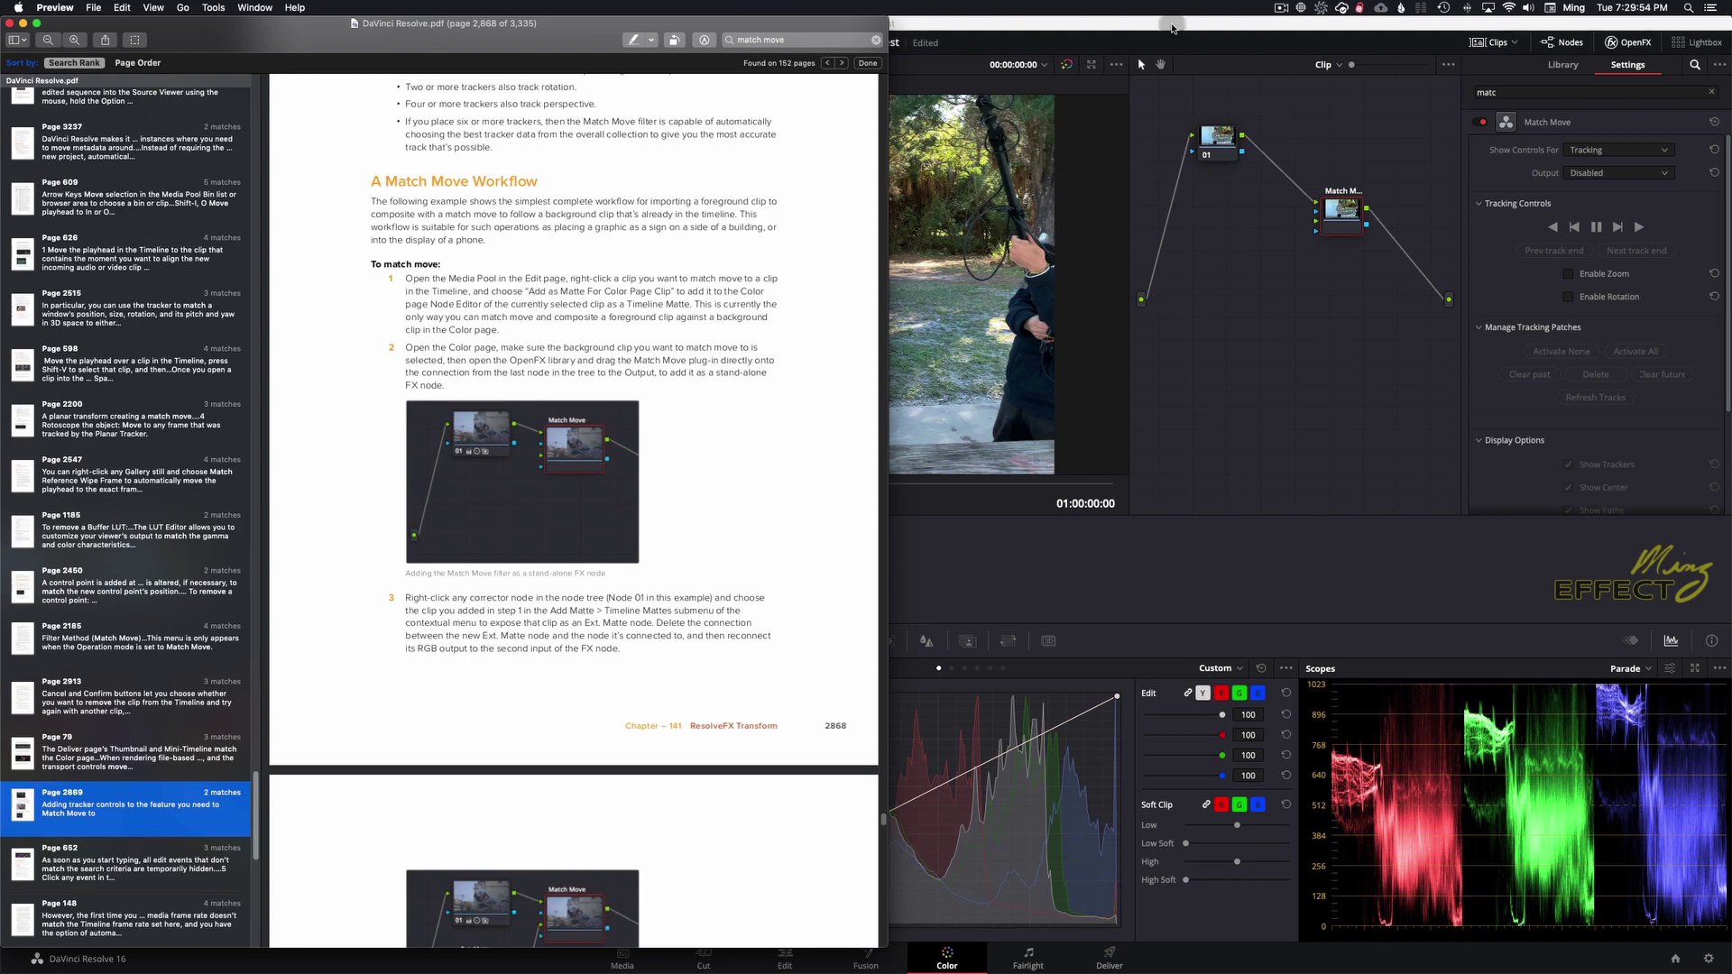
click(1171, 28)
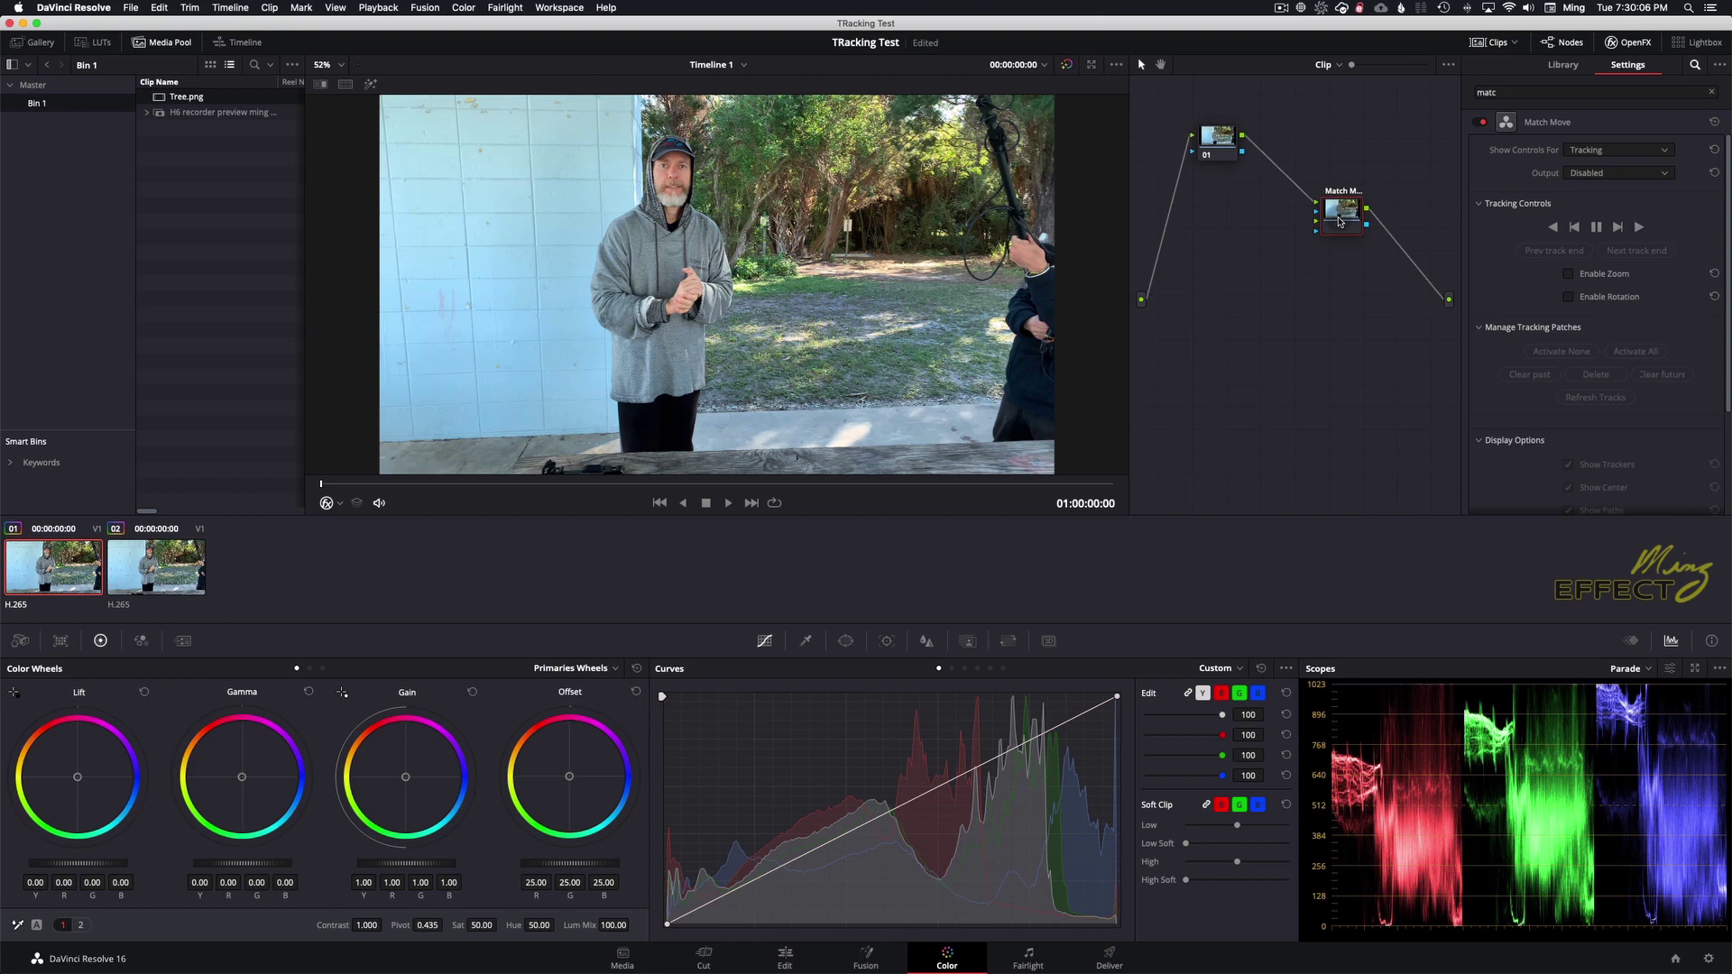
- Drag Tree.png from the Media Pool into the Node Editor as an Ext. Matte node beside Match Move
drag(1340, 220, 1352, 207)
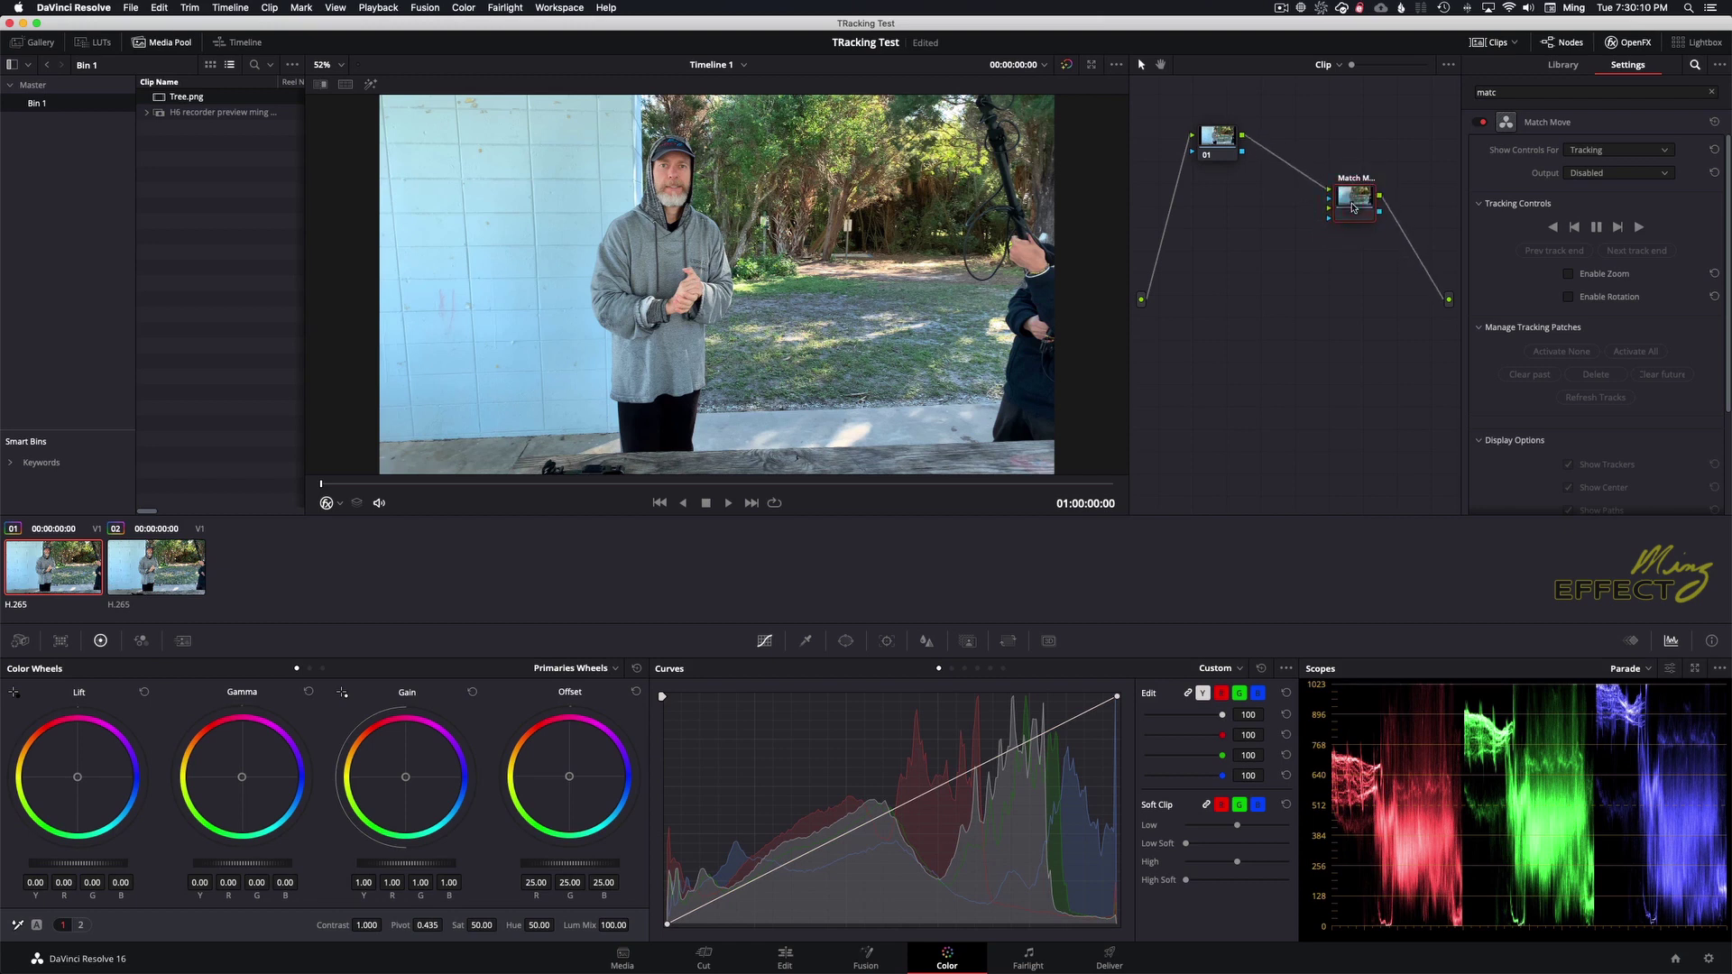
drag(158, 100, 1206, 269)
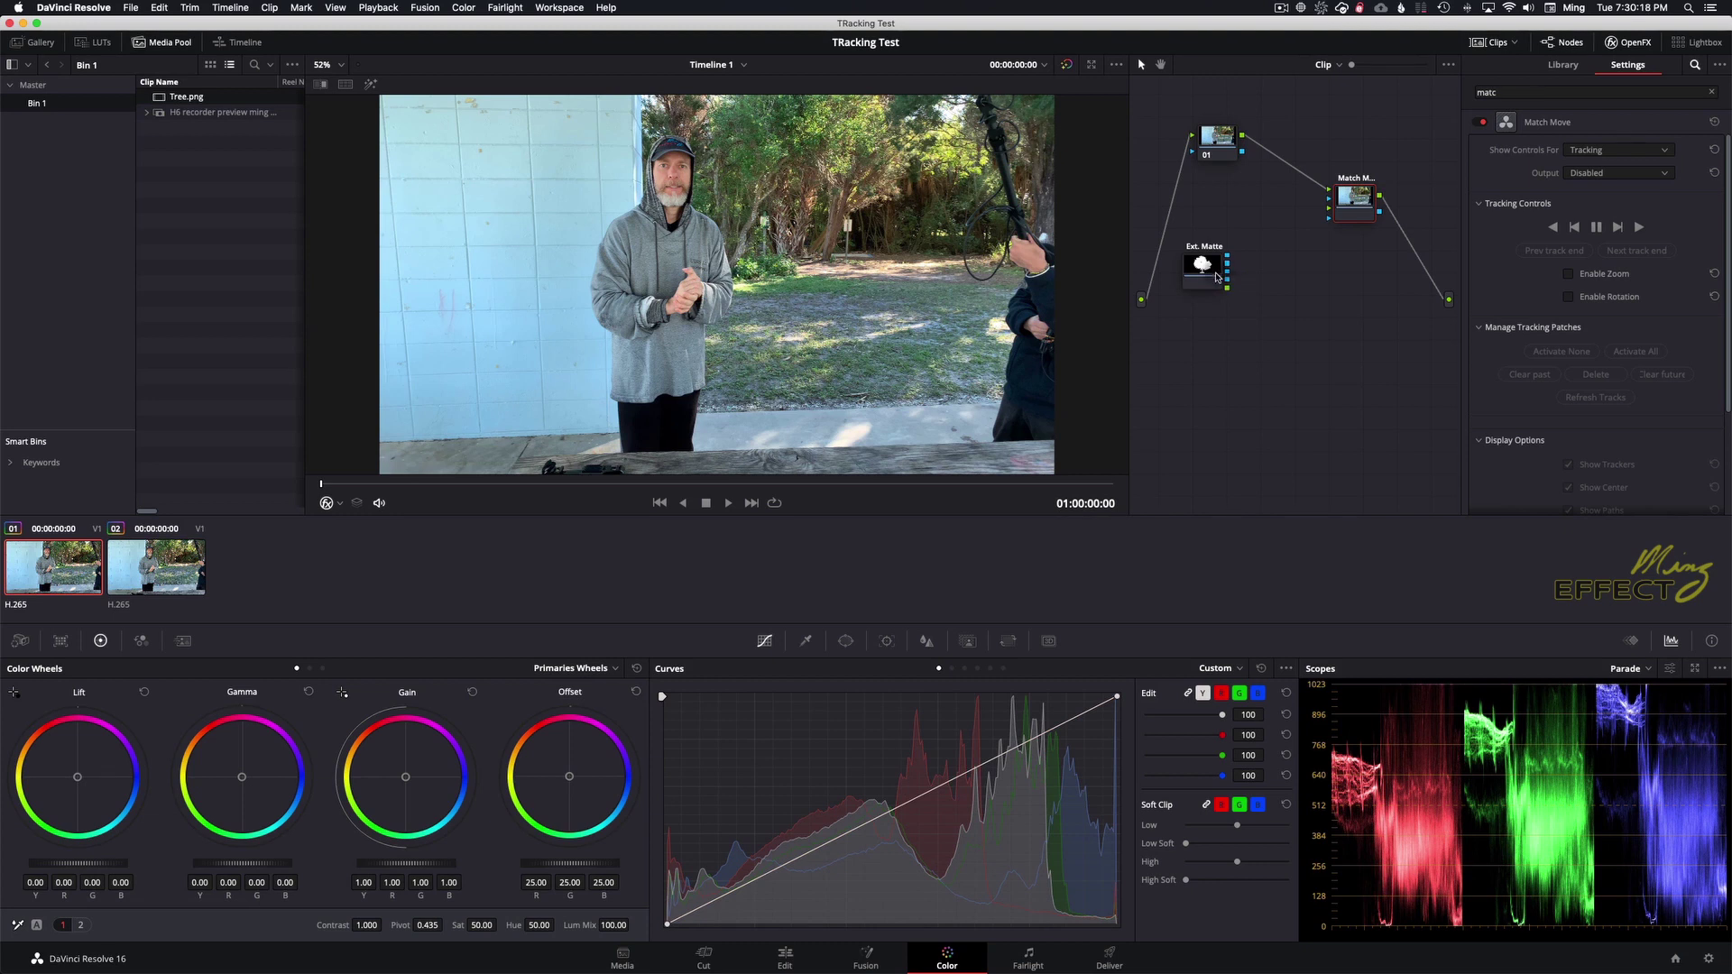
drag(1200, 265, 1218, 252)
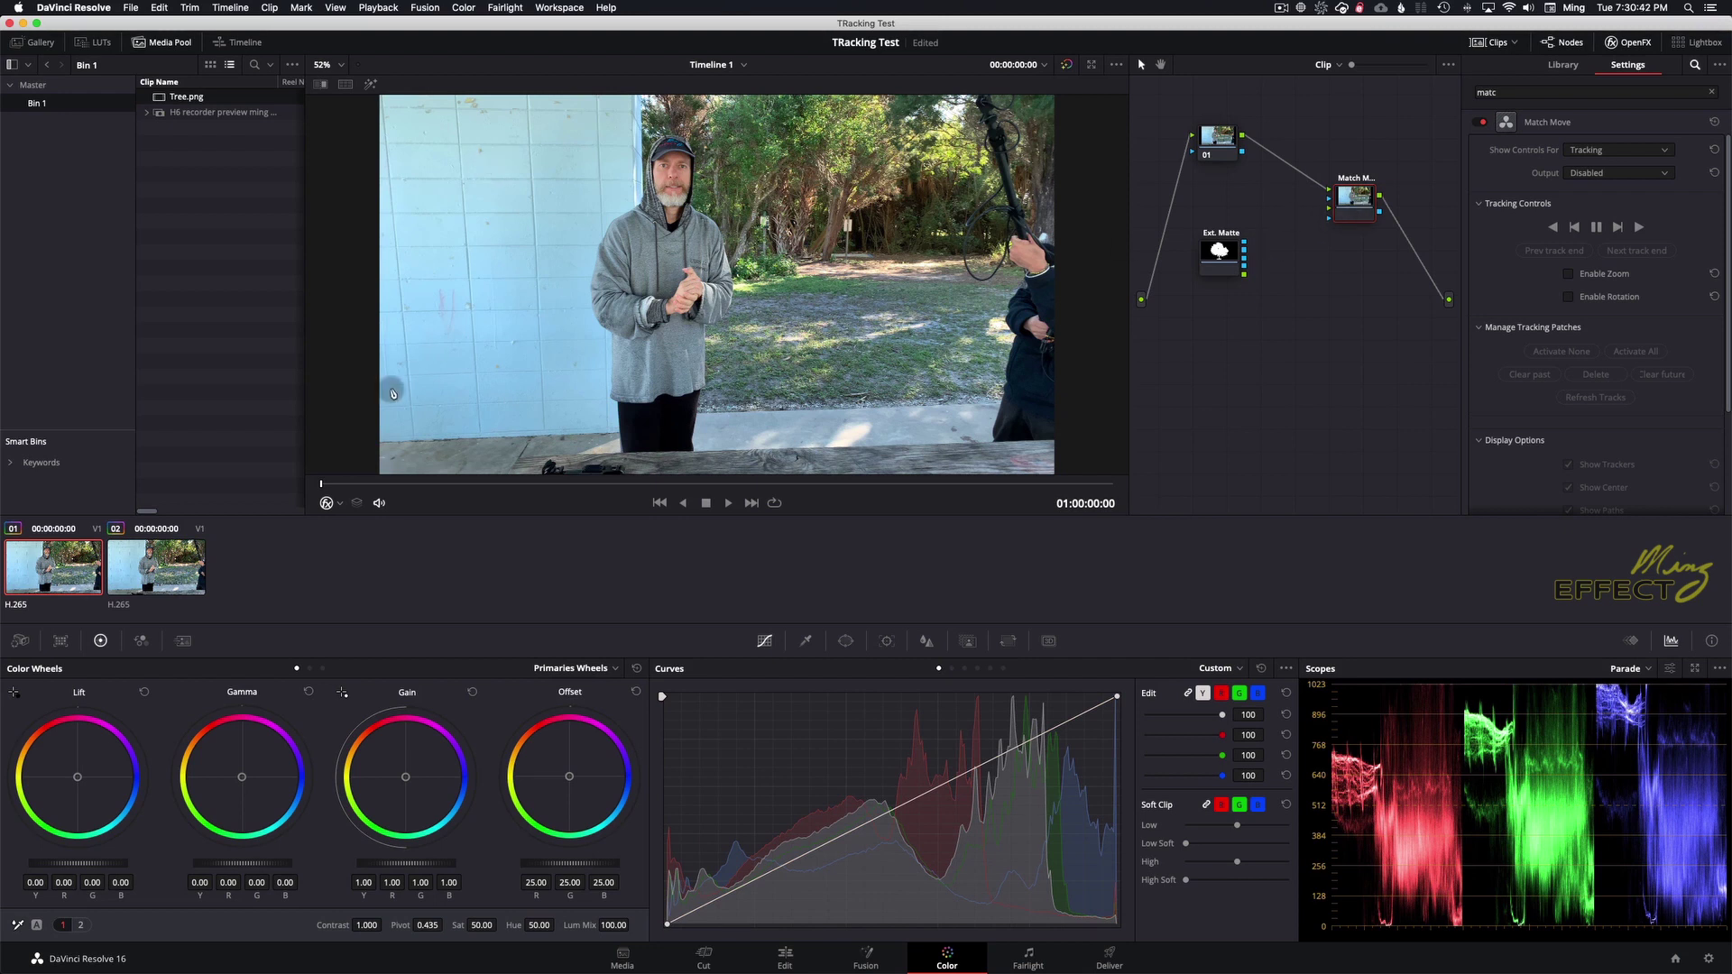
- Enable the OpenFX overlay in the viewer and play the first clip
click(327, 505)
click(332, 616)
key(space)
- Select the Match Move node and set Show Controls For to Tracking
click(1355, 200)
click(1612, 151)
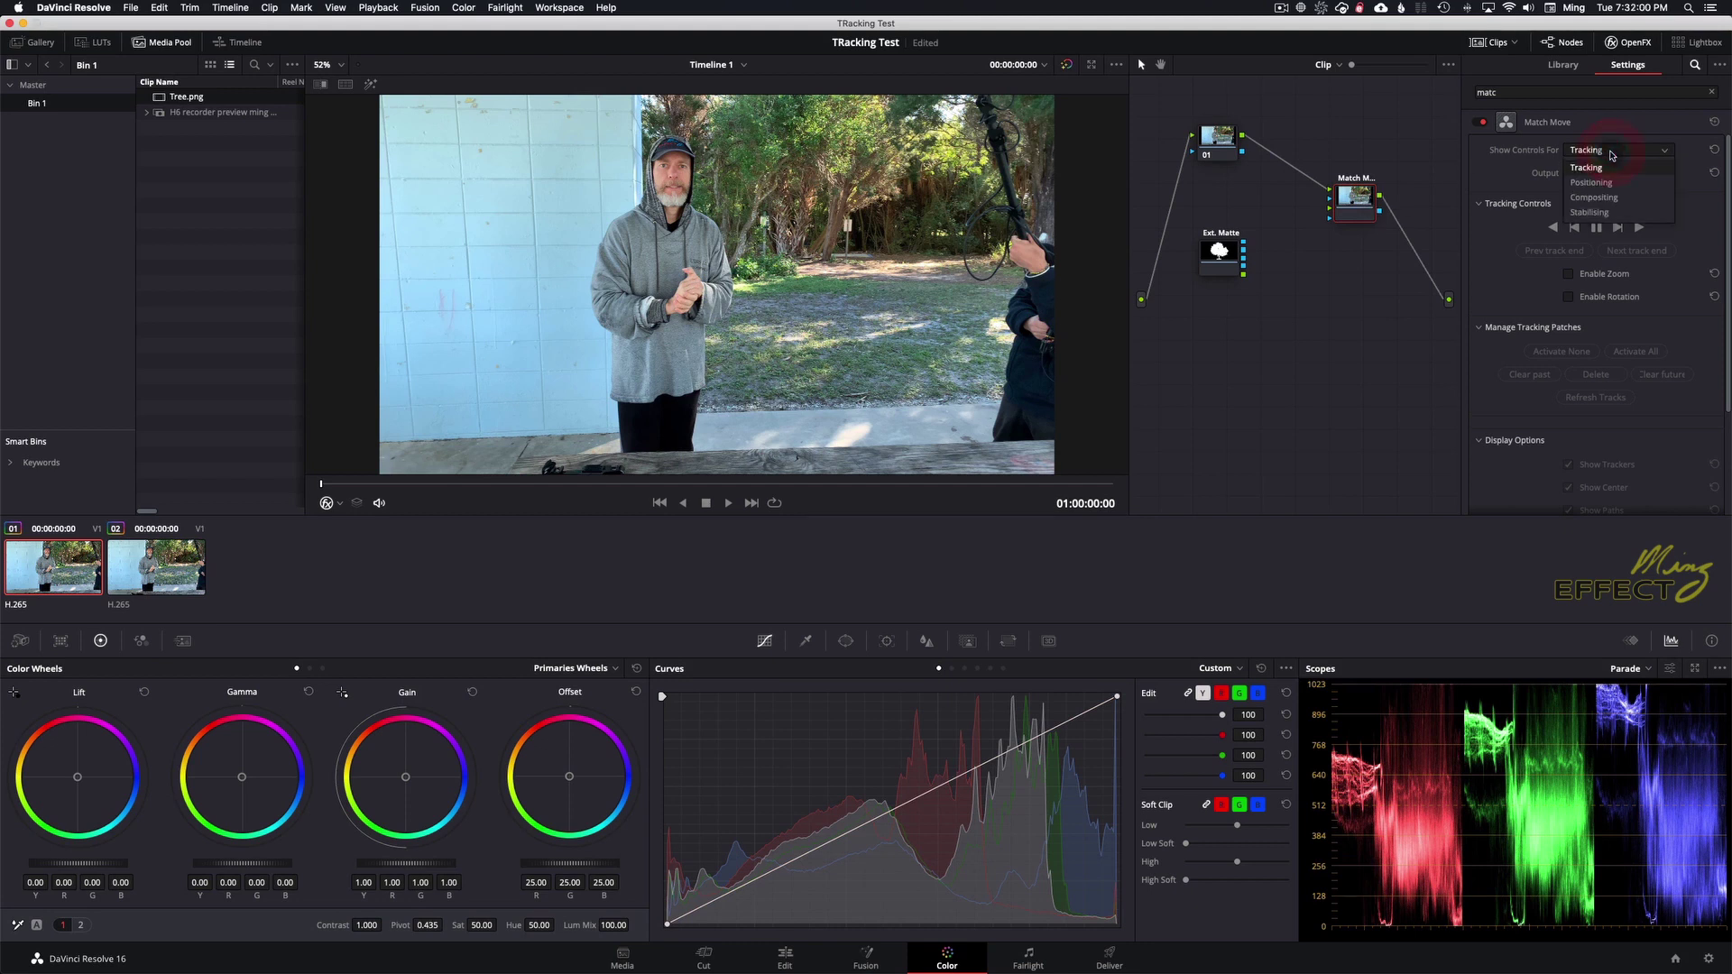
click(1602, 153)
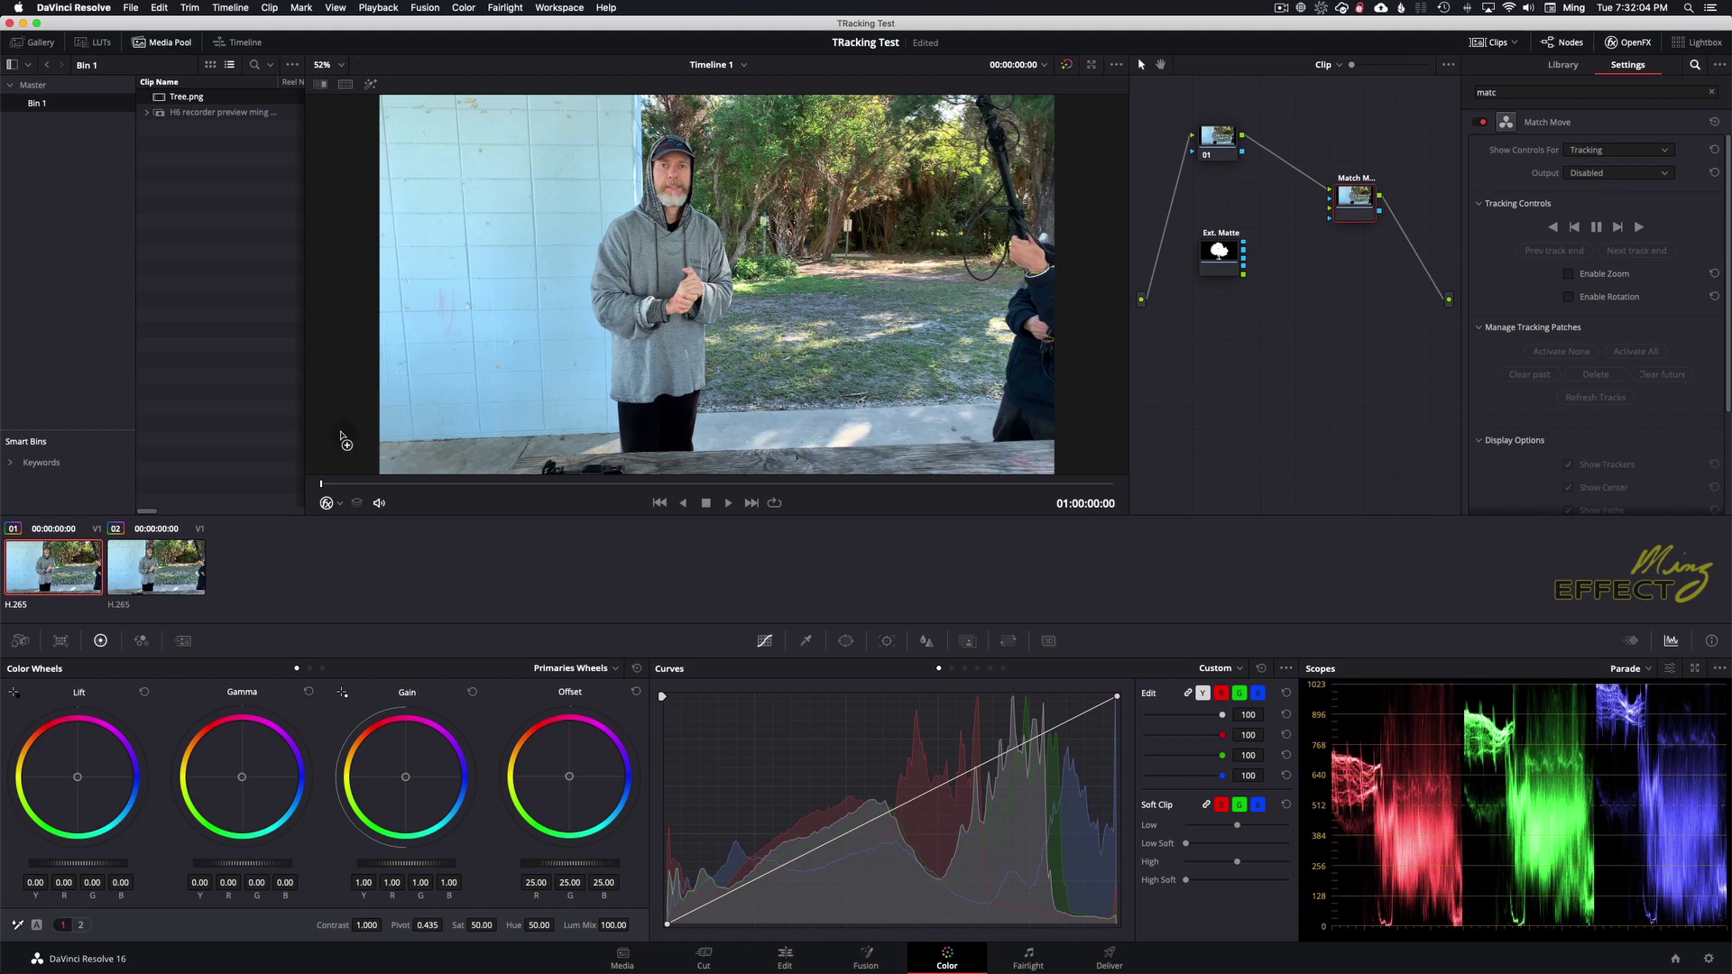
- Show the OpenFX overlay and add a second tracking patch on the white wall
click(326, 502)
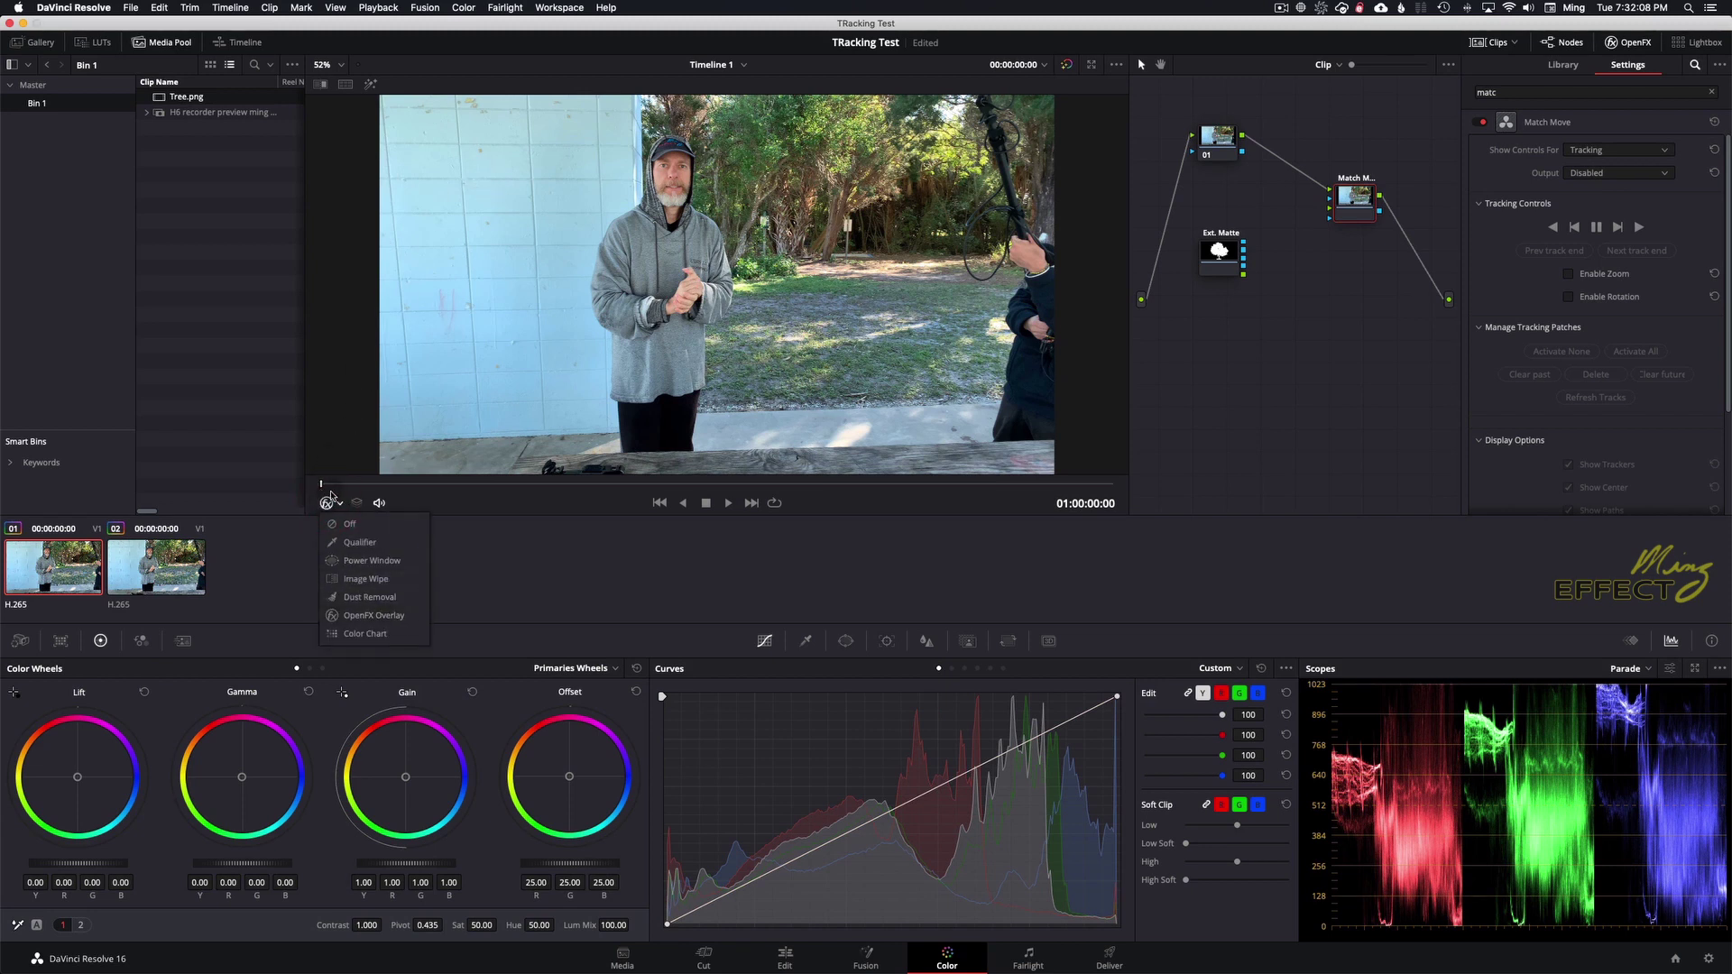
drag(393, 310, 476, 156)
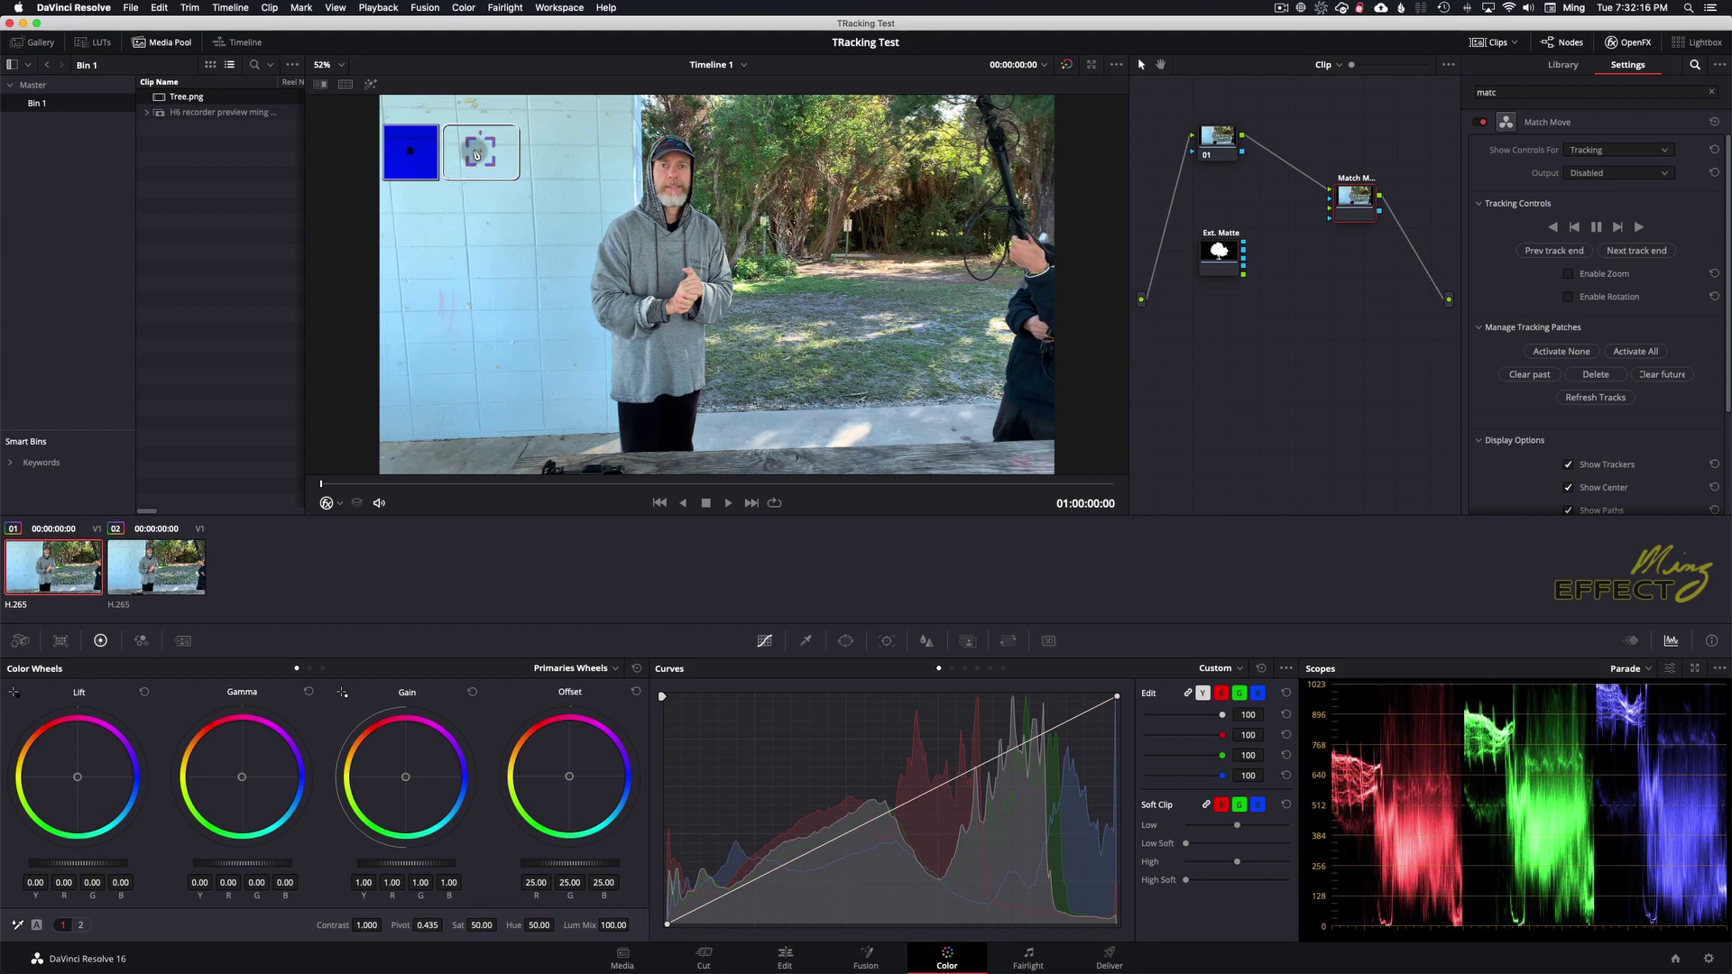
click(487, 227)
click(461, 165)
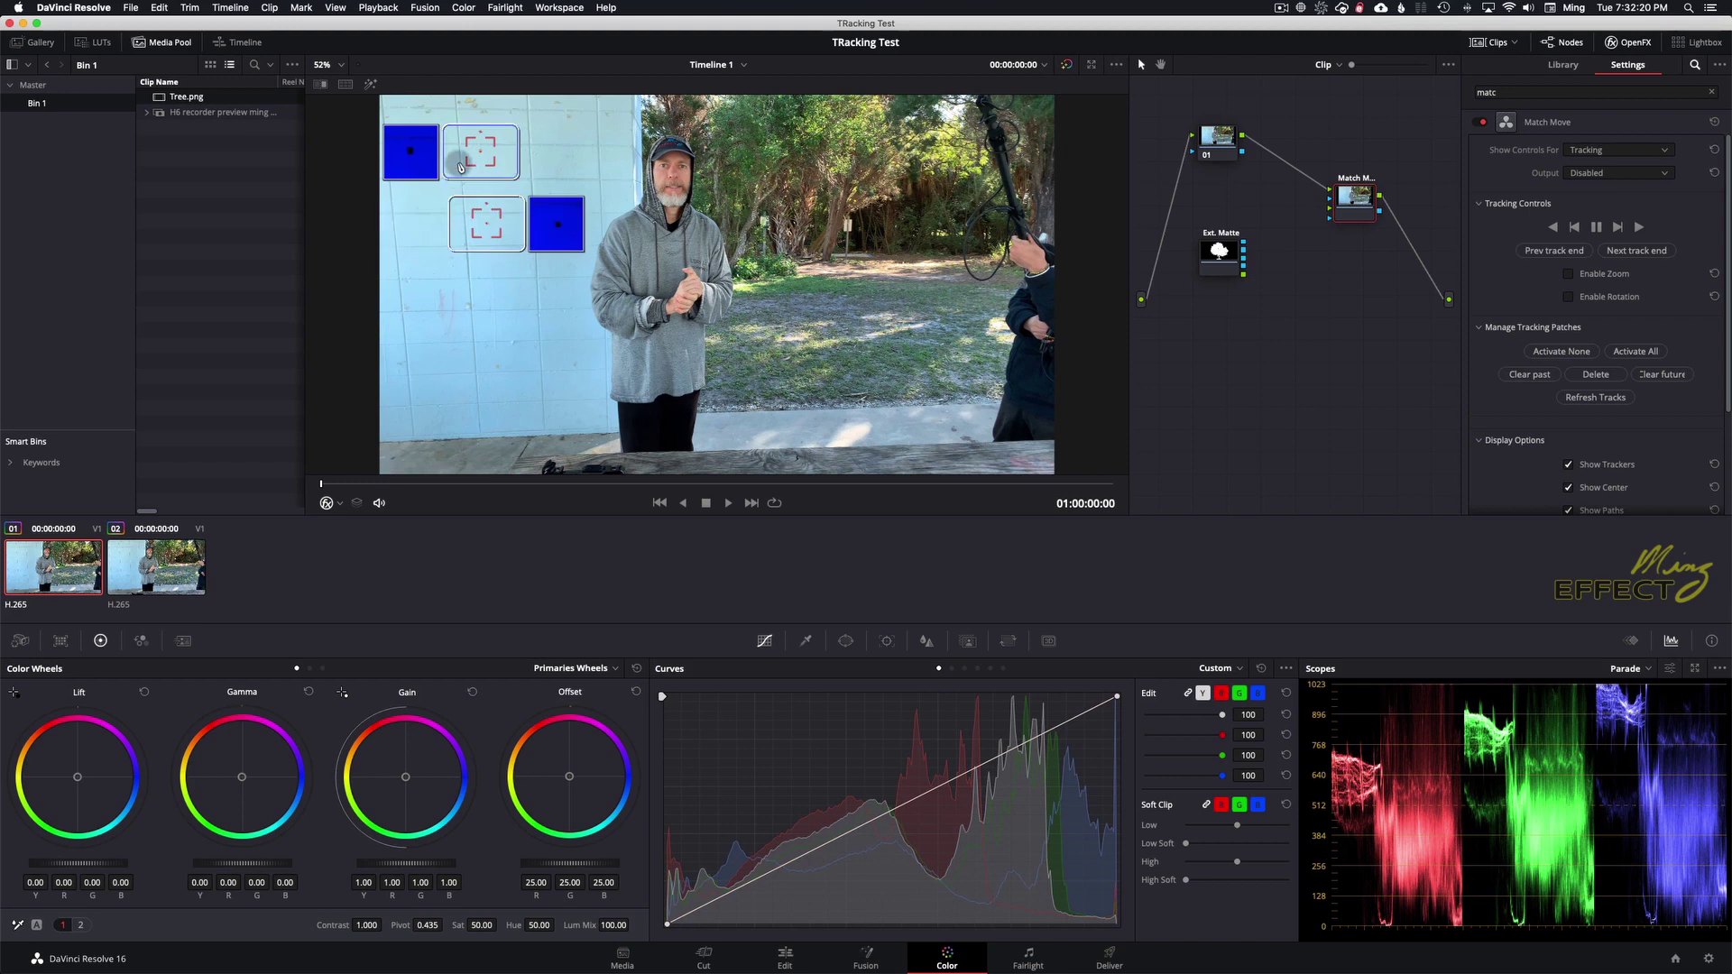
click(460, 240)
- Resize and position both tracker boxes over features on the wall
click(507, 178)
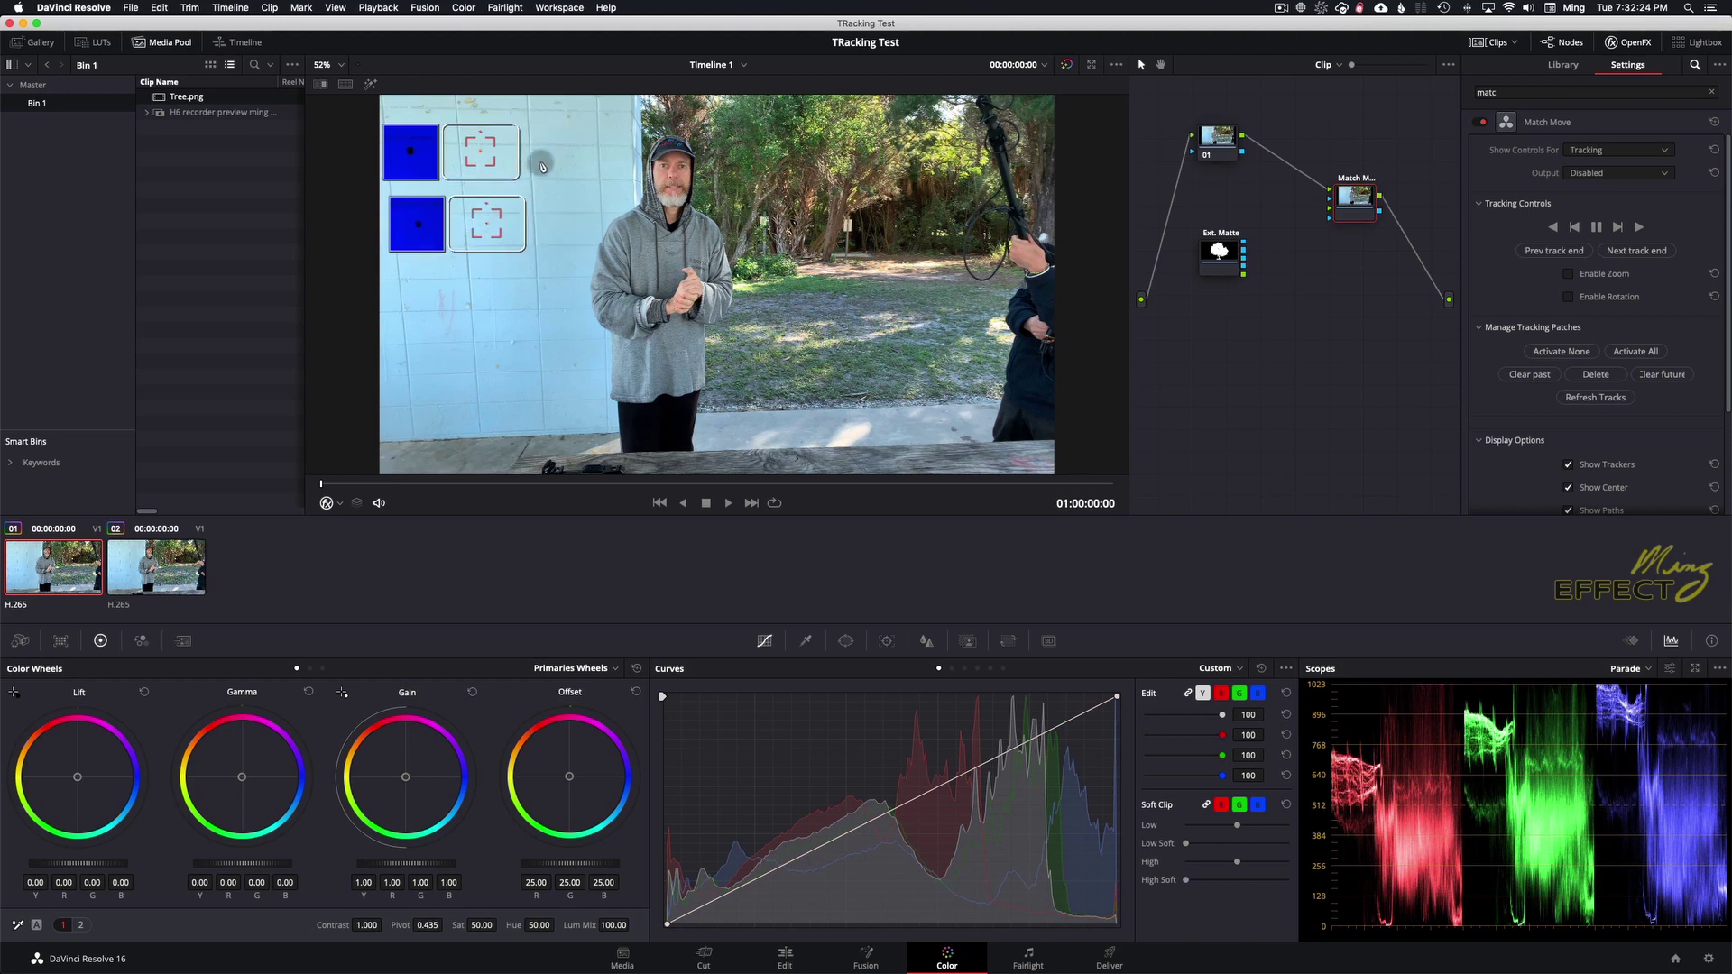
click(501, 209)
click(505, 184)
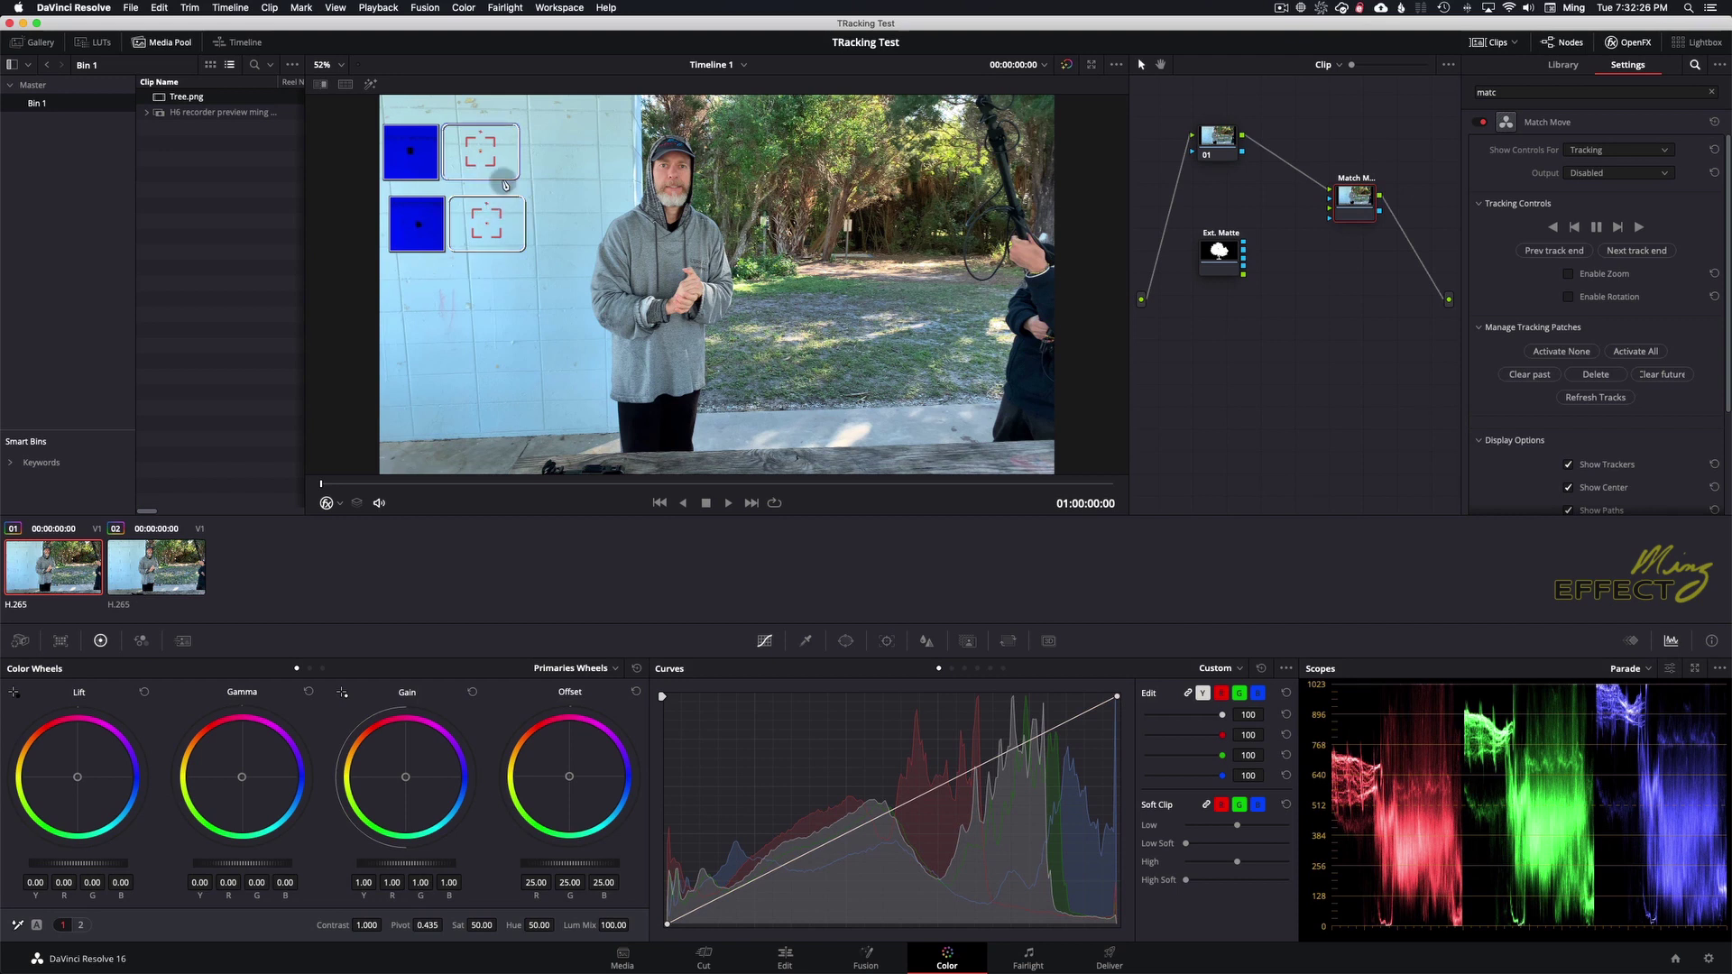
click(536, 186)
drag(536, 187, 530, 162)
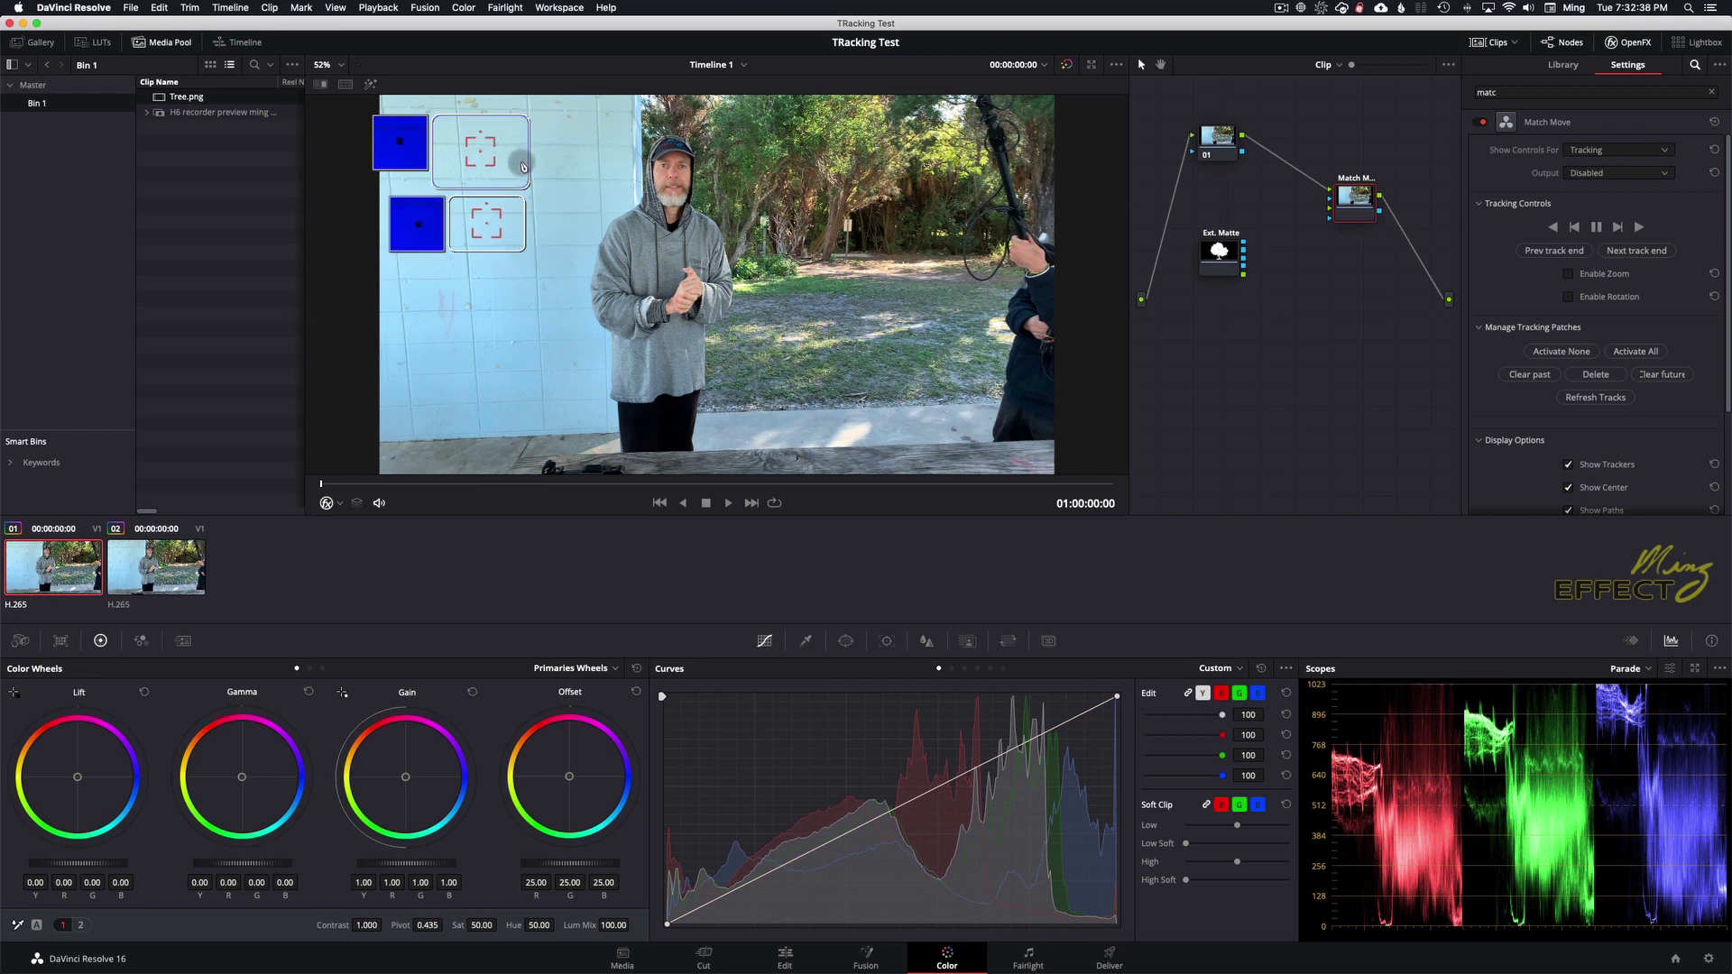
drag(523, 255, 533, 259)
click(514, 243)
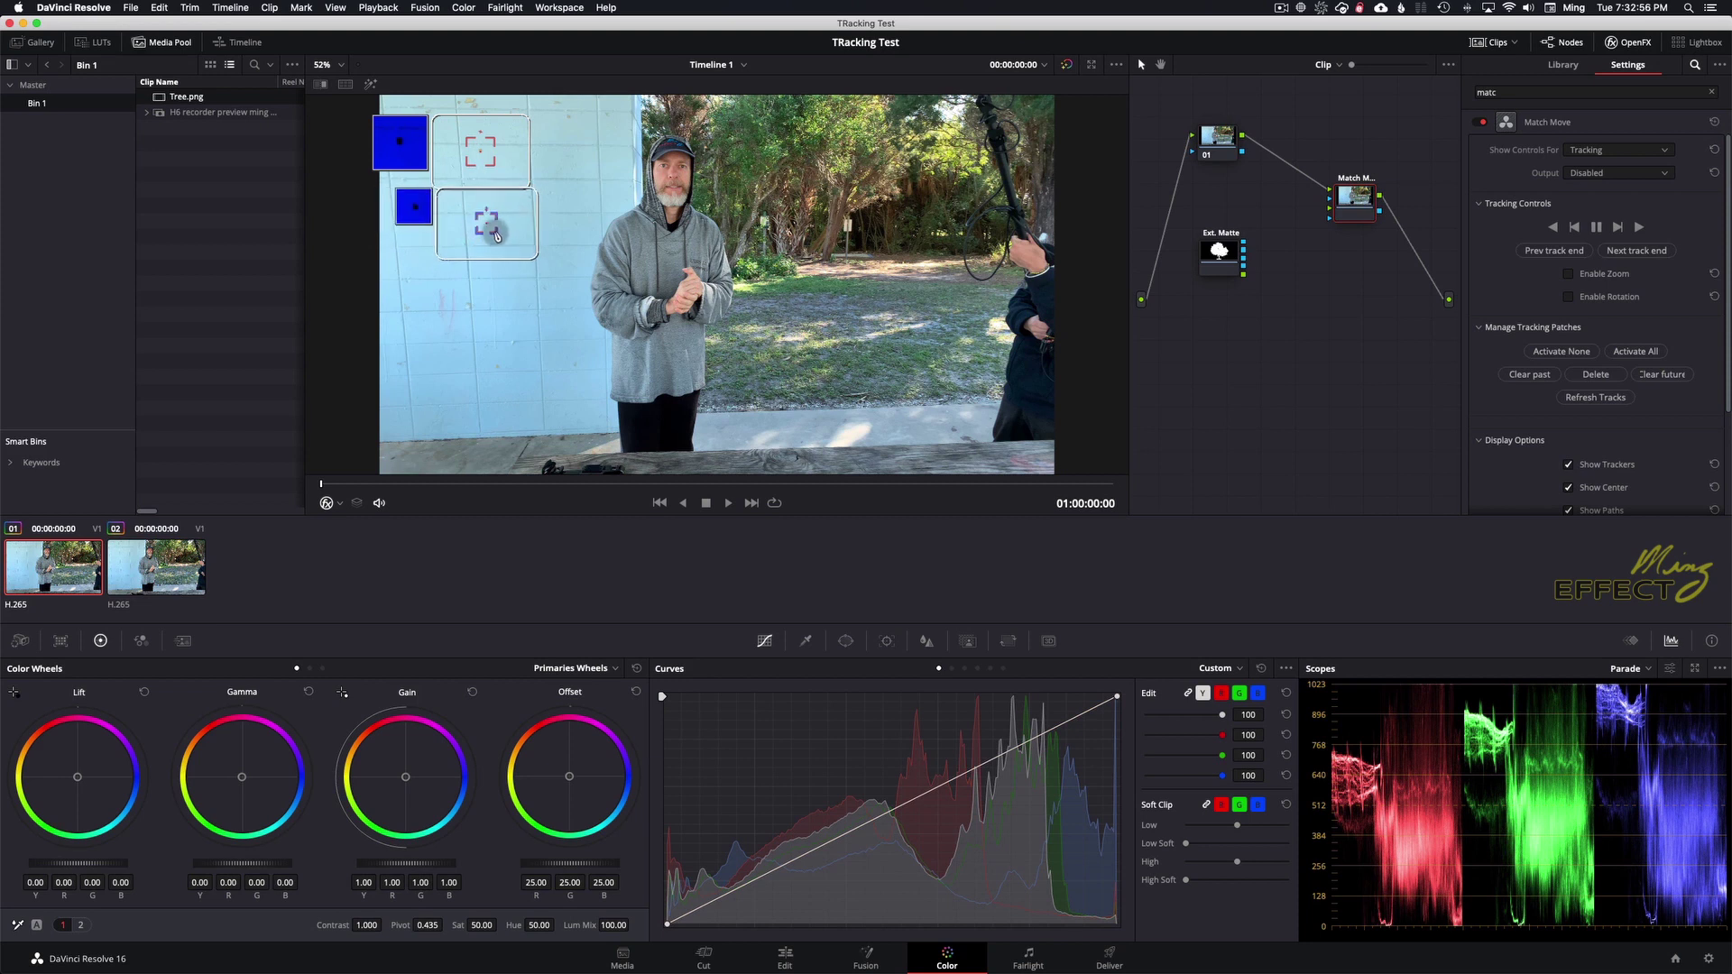
drag(499, 238, 541, 213)
click(496, 213)
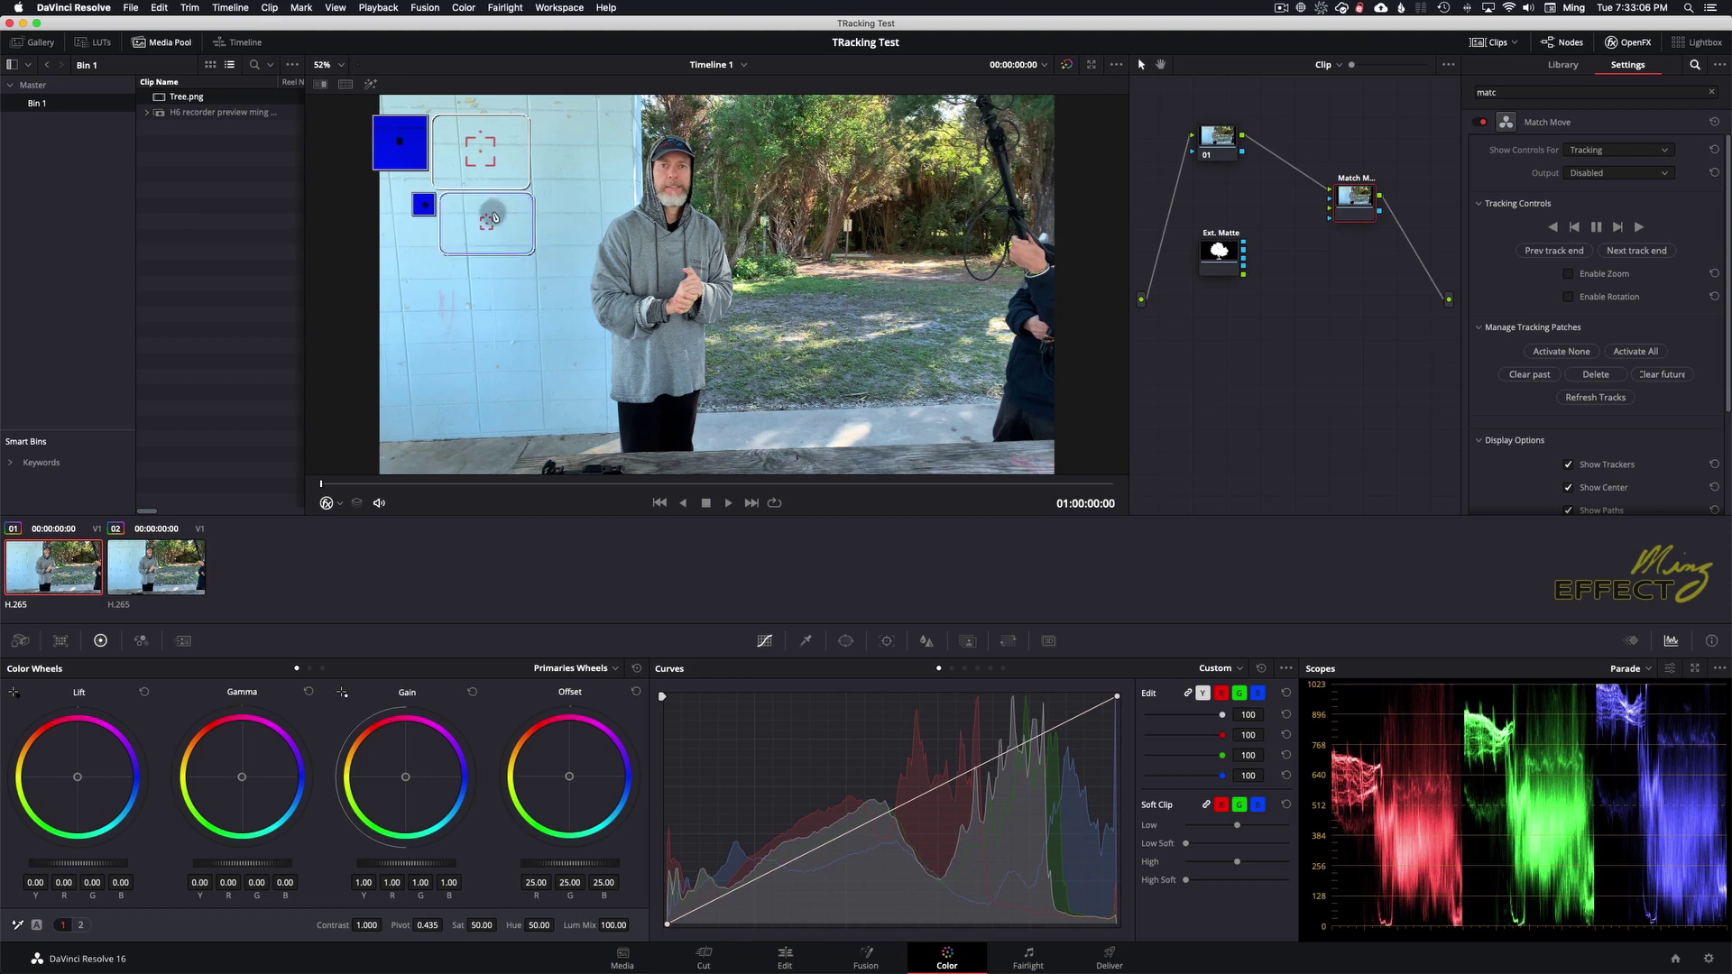
click(447, 153)
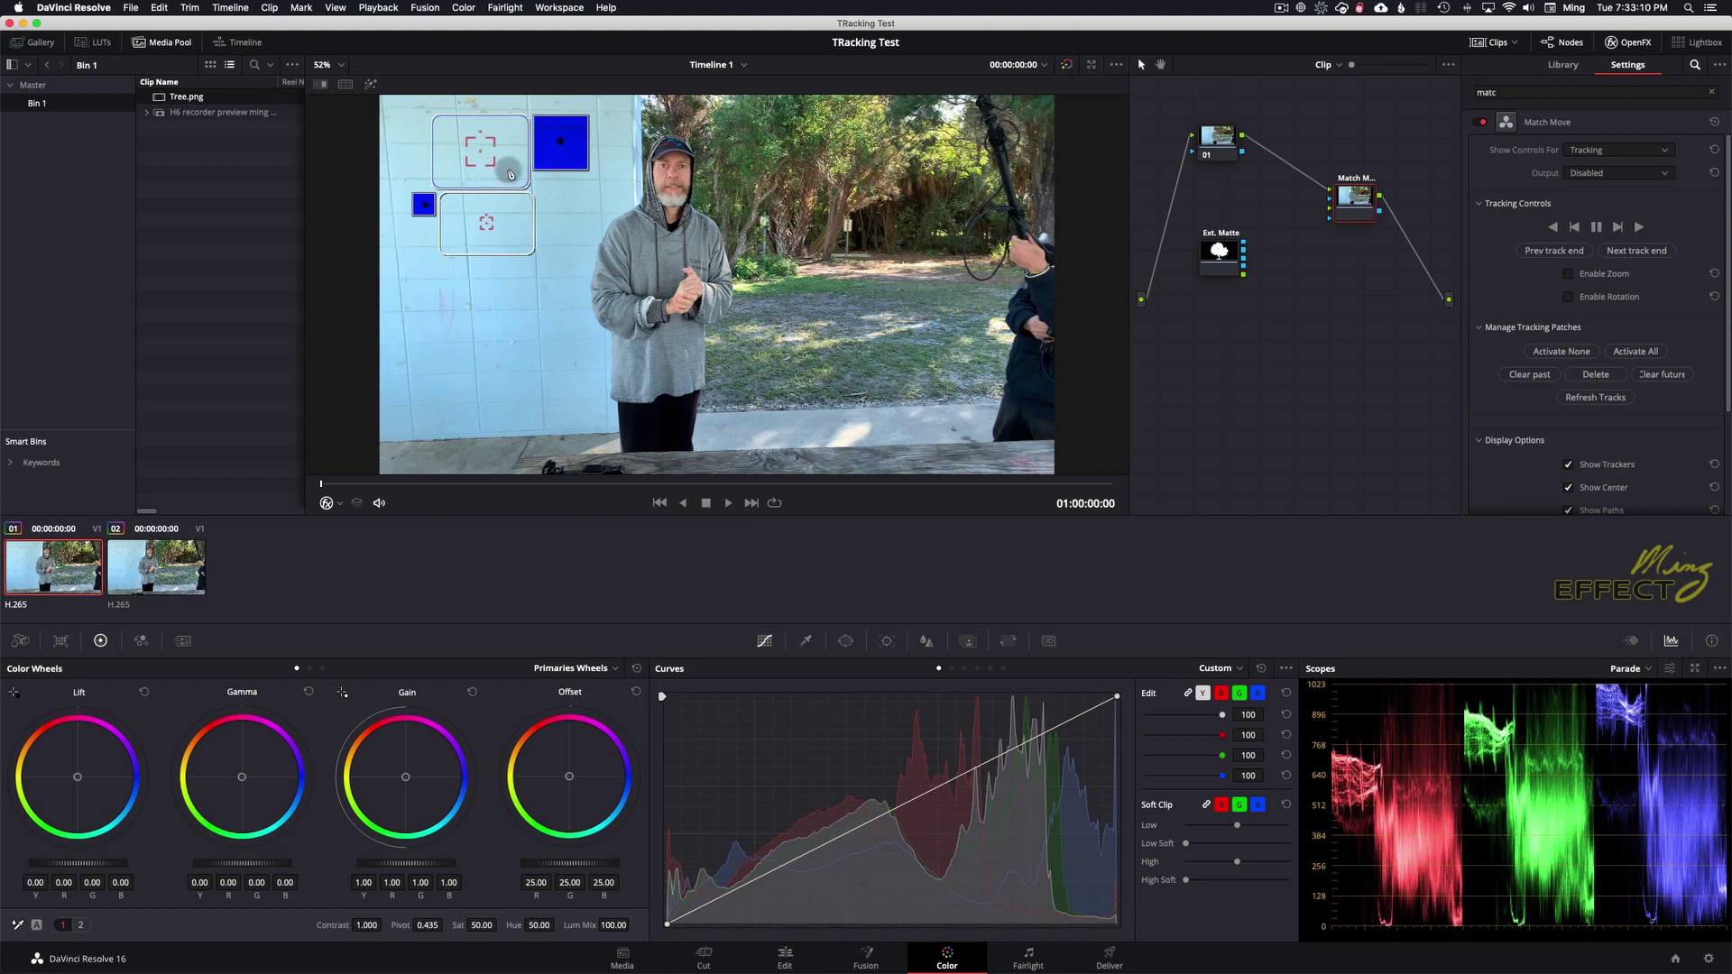
click(492, 221)
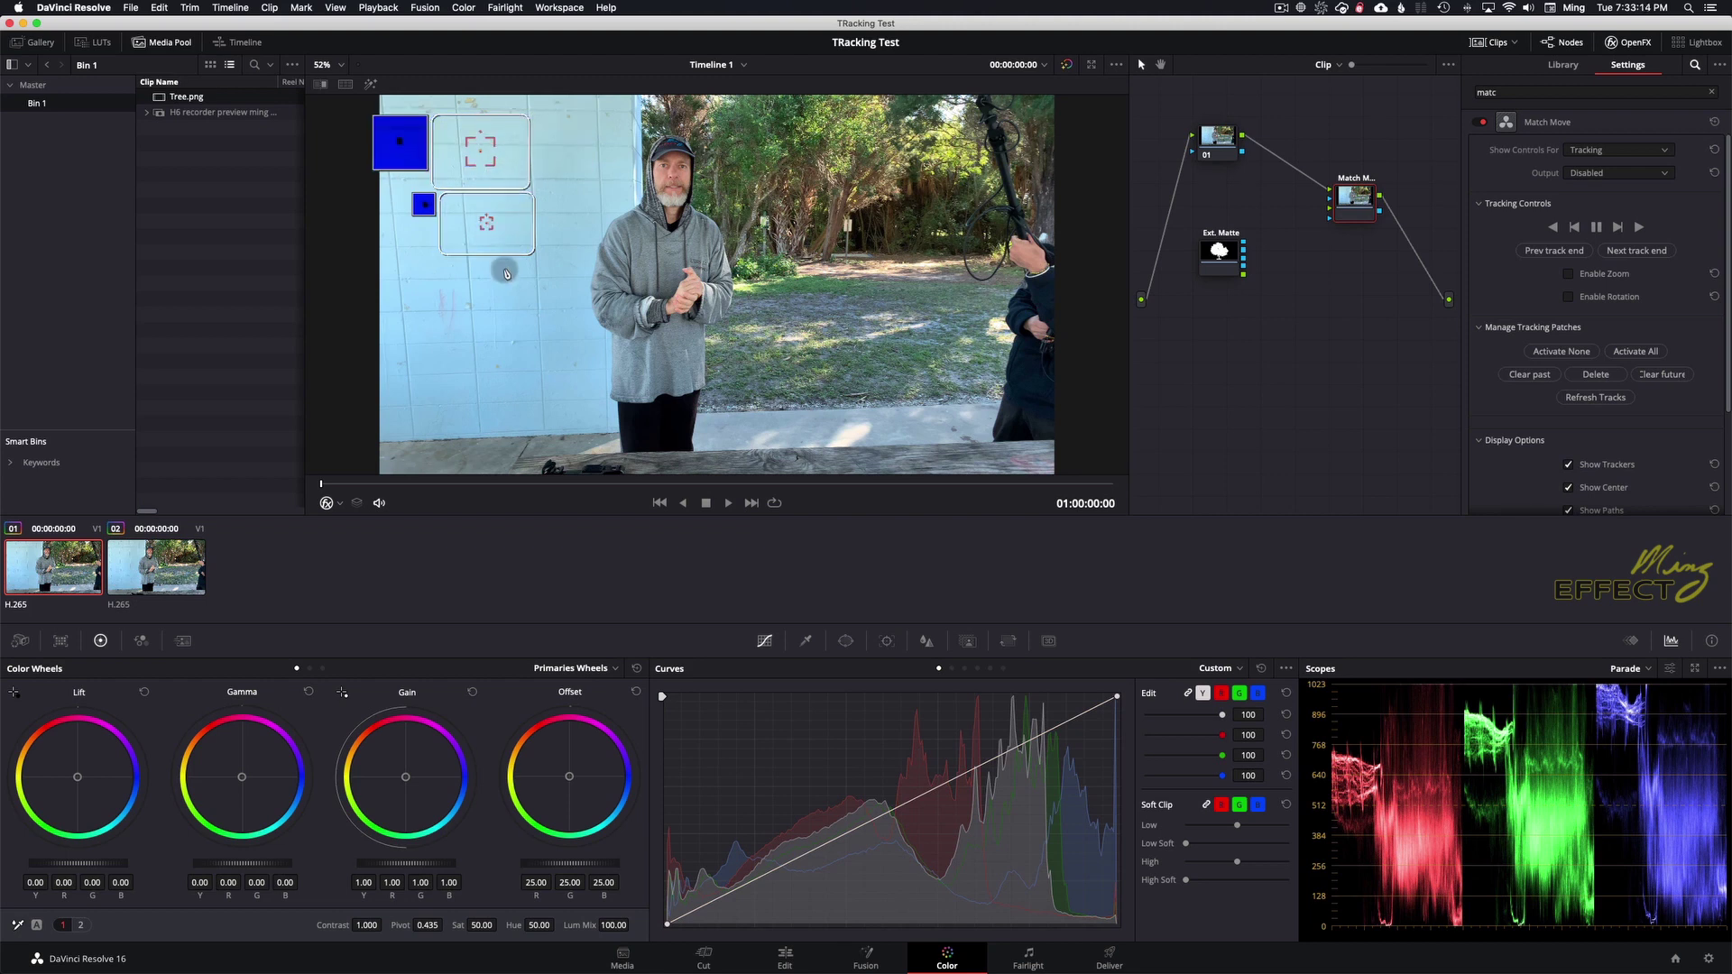
click(498, 231)
- Run Track Forwards on both wall patches, then scrub back to the clip's first frame
click(1639, 230)
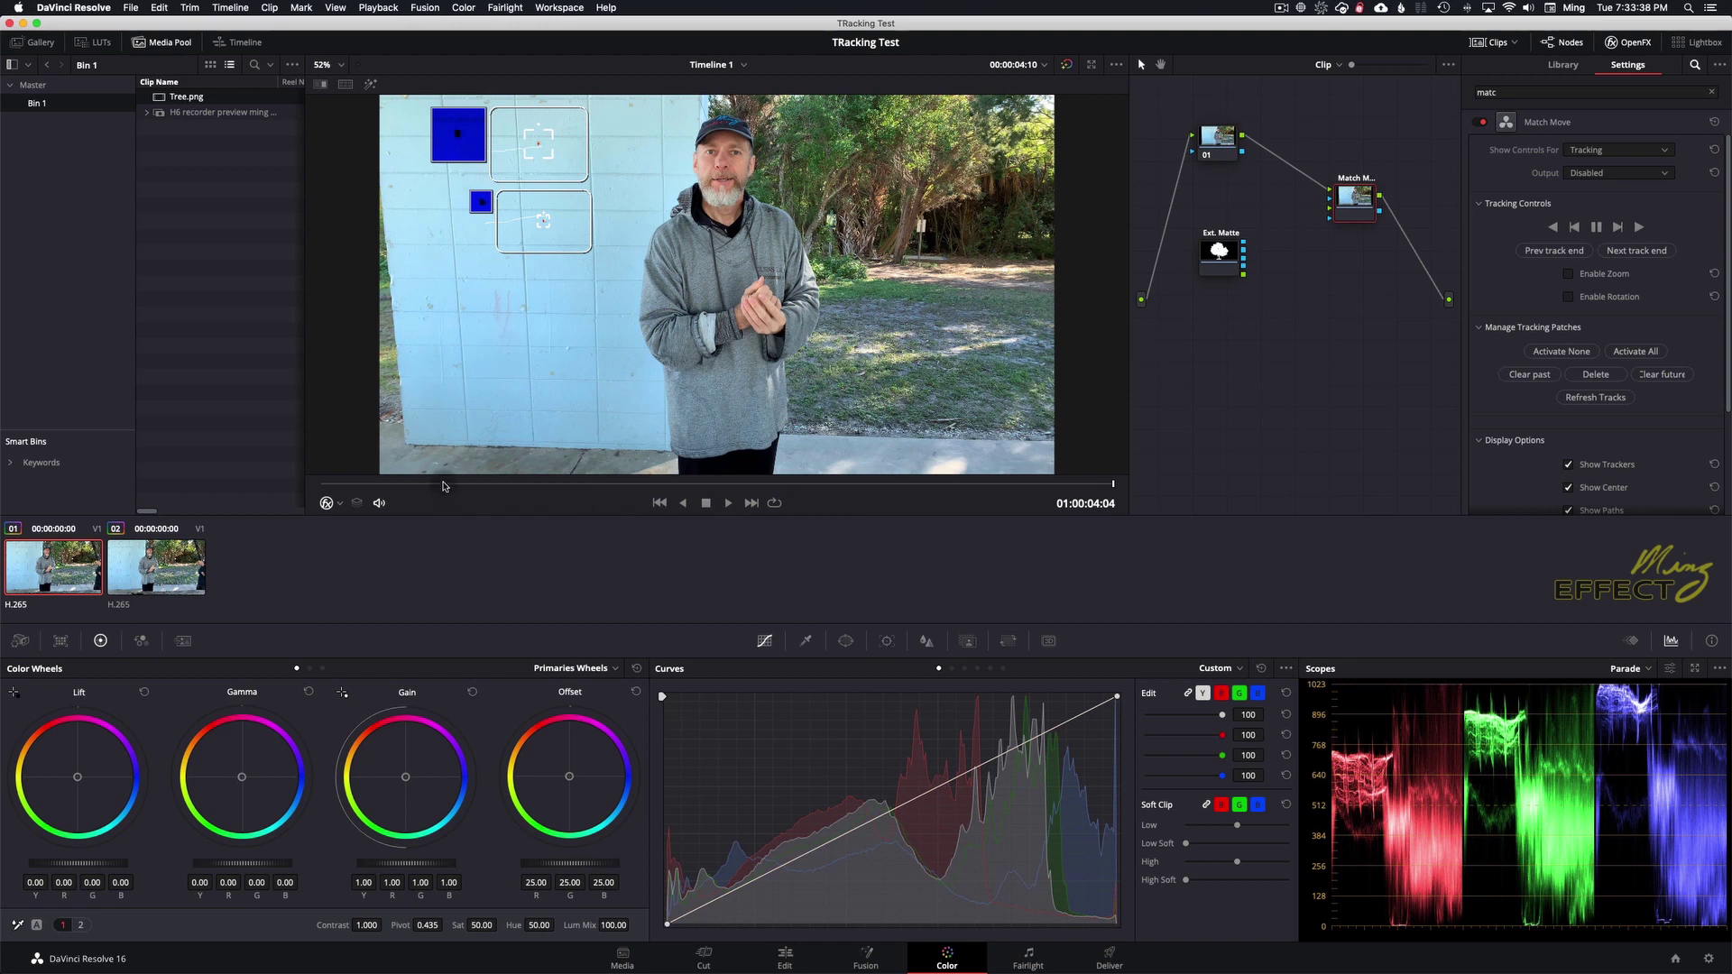
drag(373, 487, 437, 496)
drag(330, 482, 318, 484)
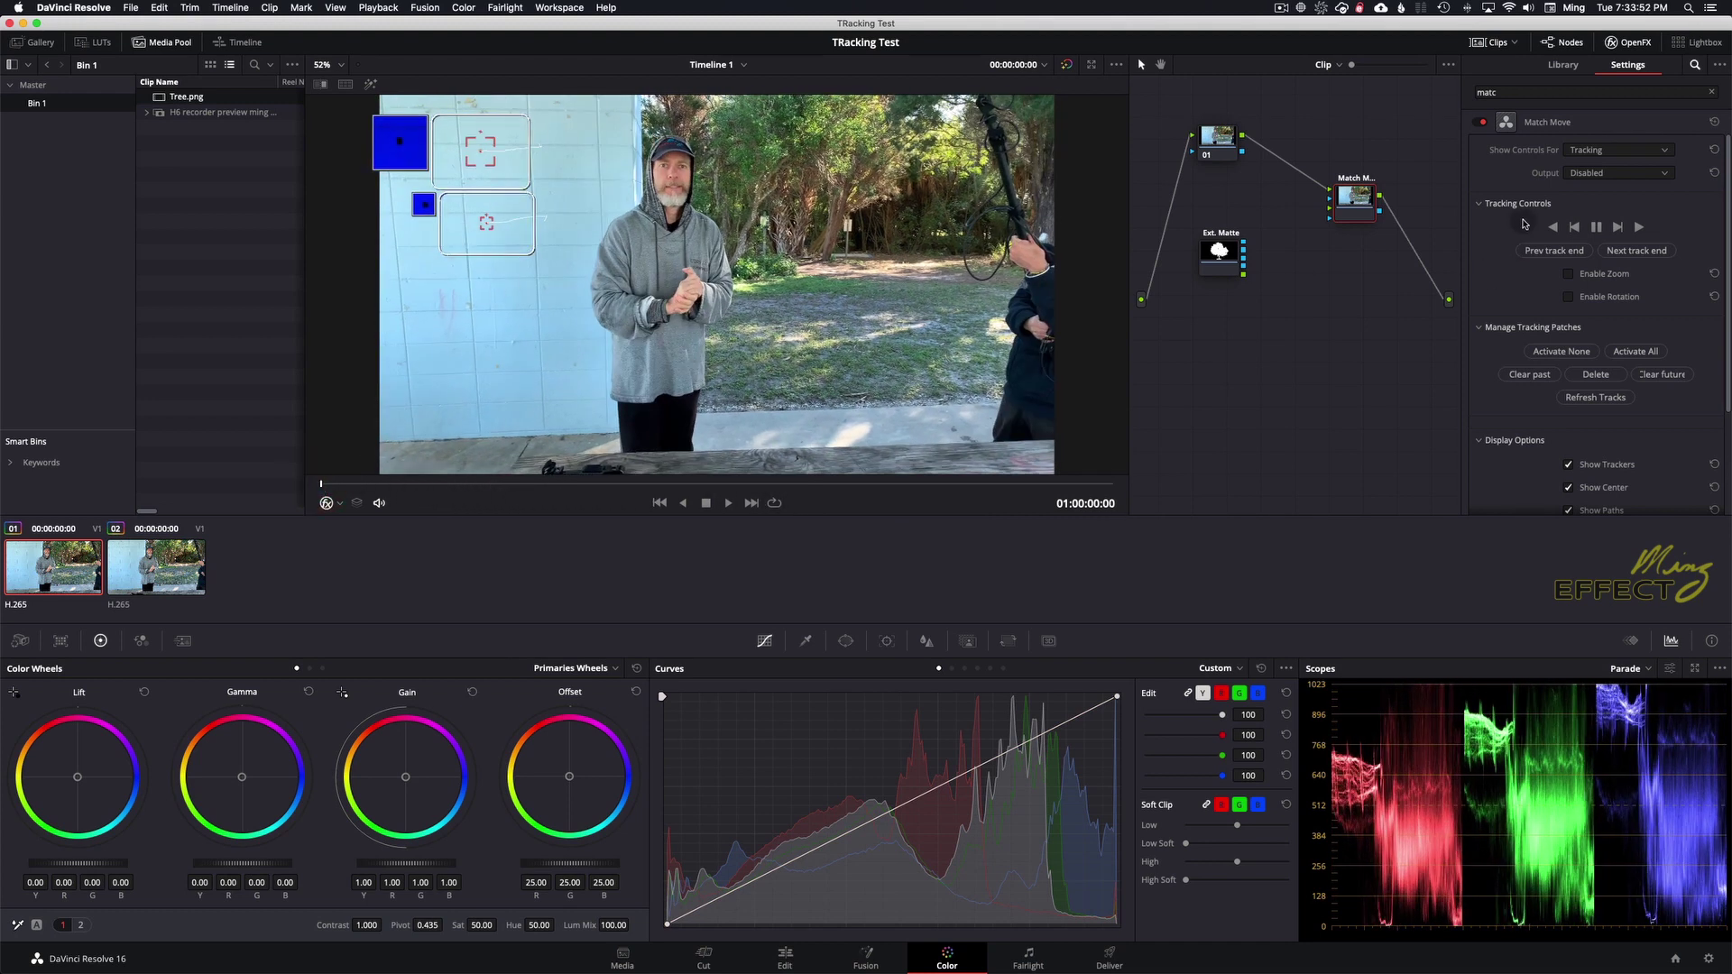
- Switch Match Move to Positioning controls and drag the grid's four corners onto the wall left of the man
click(1599, 151)
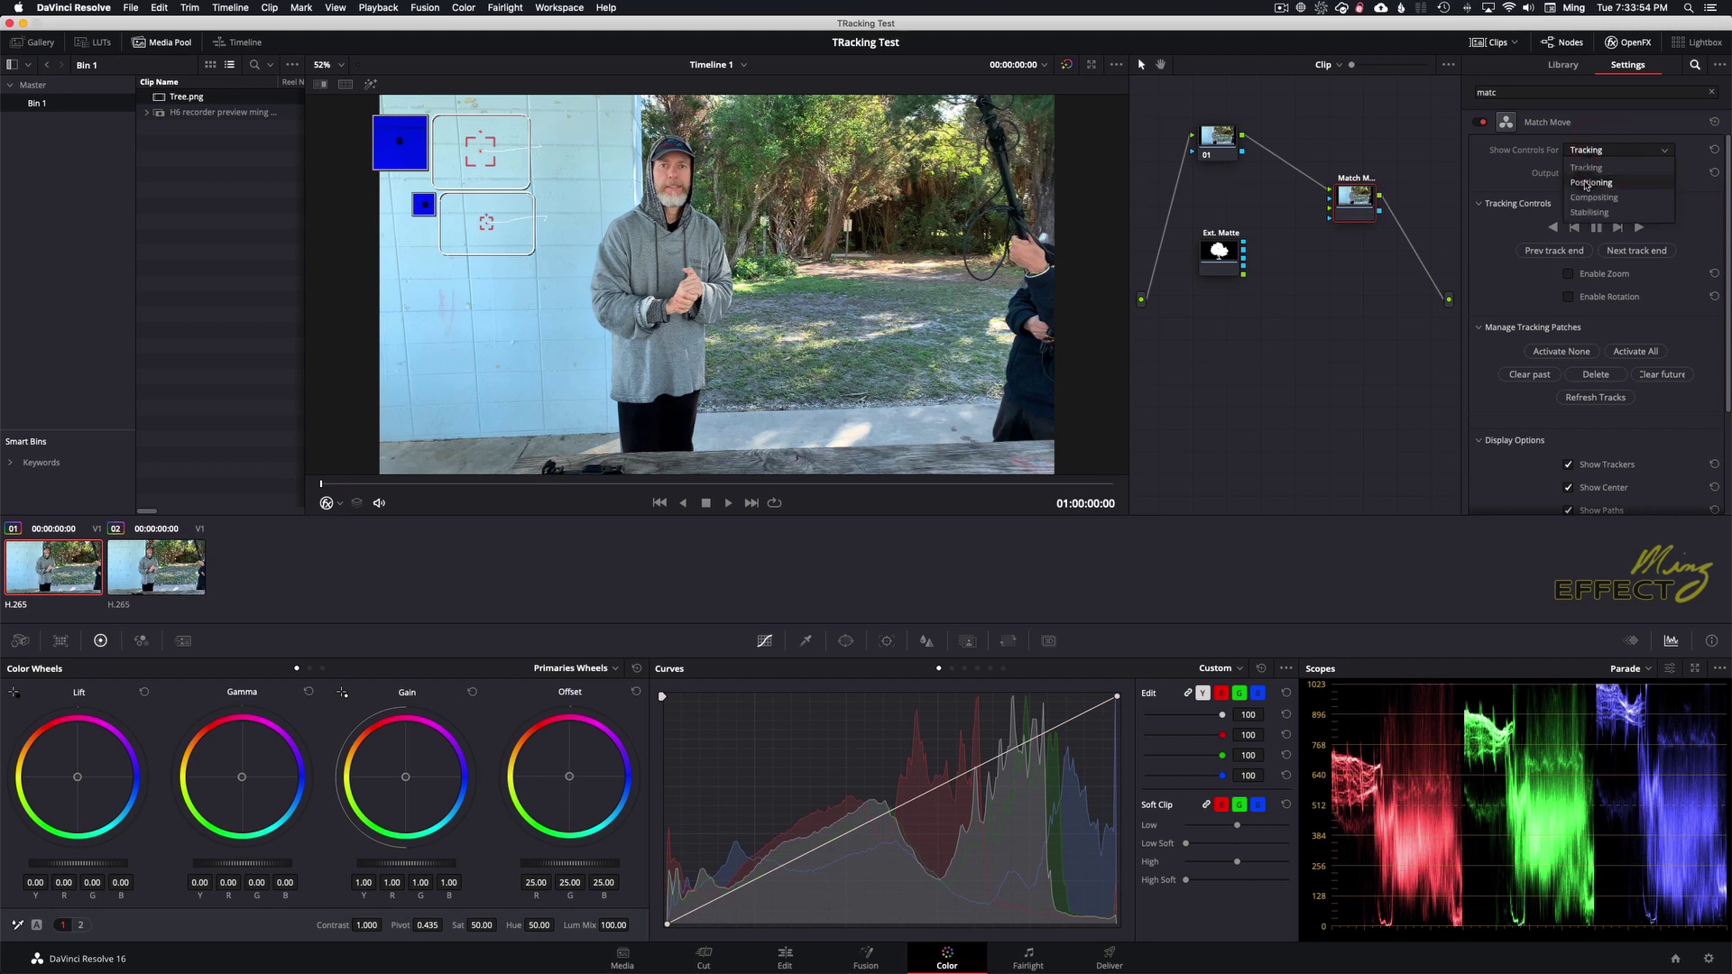
click(1586, 183)
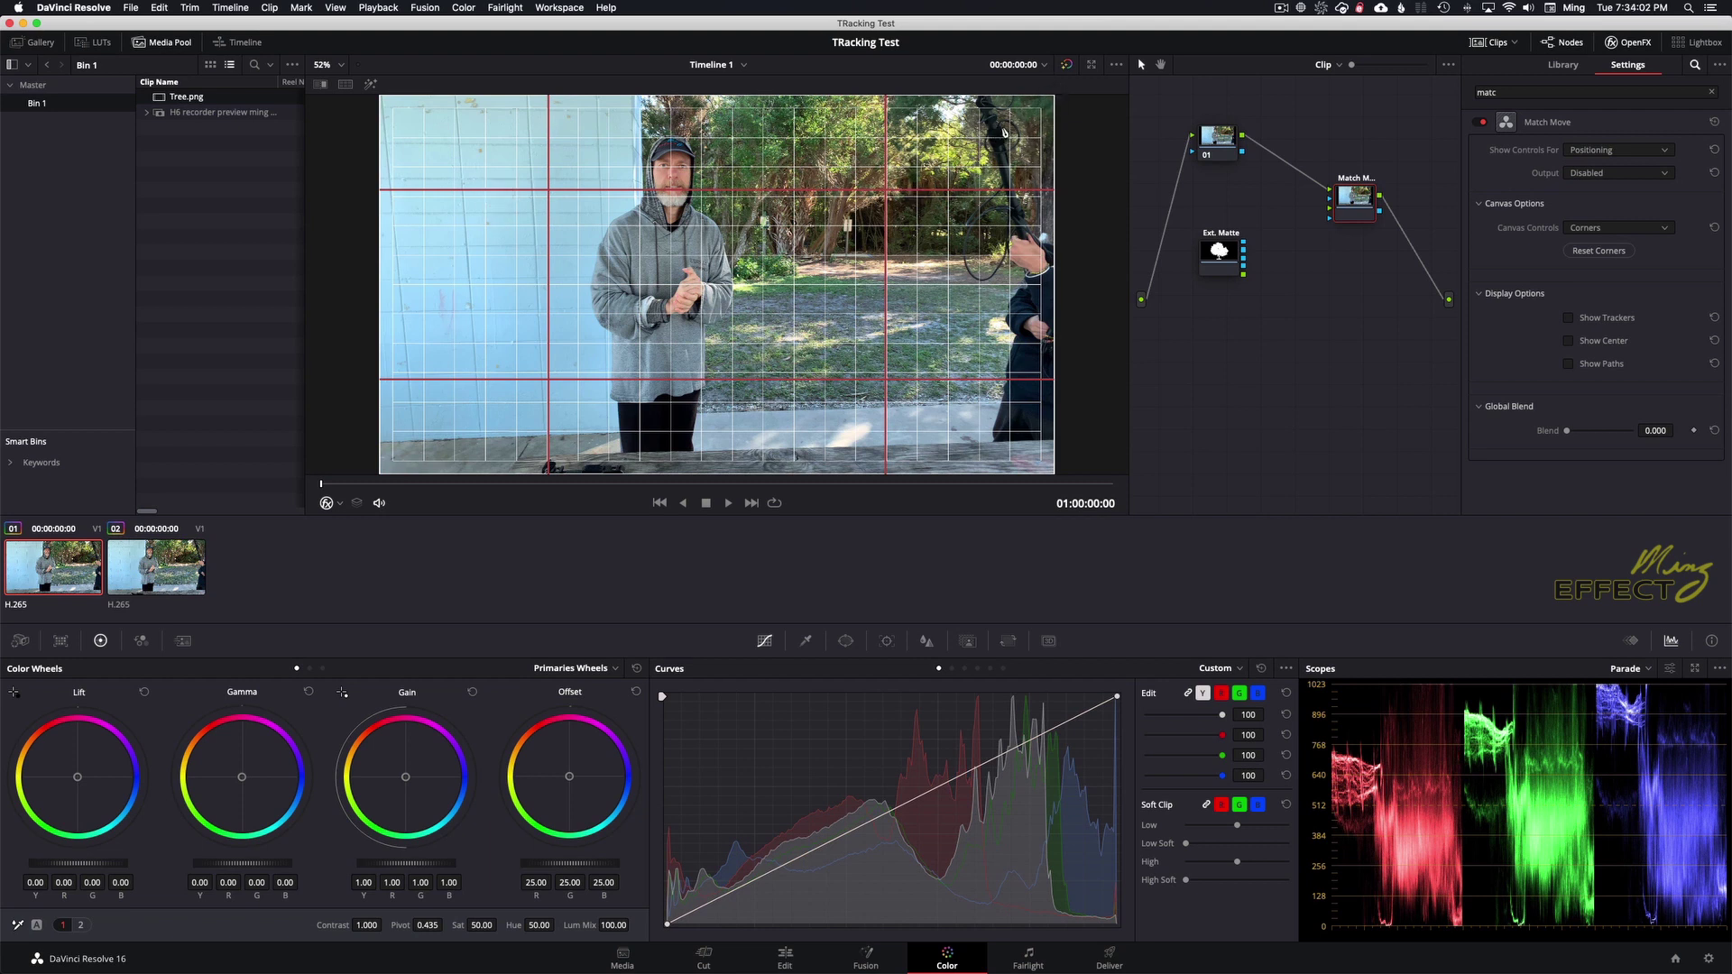
drag(990, 133, 600, 147)
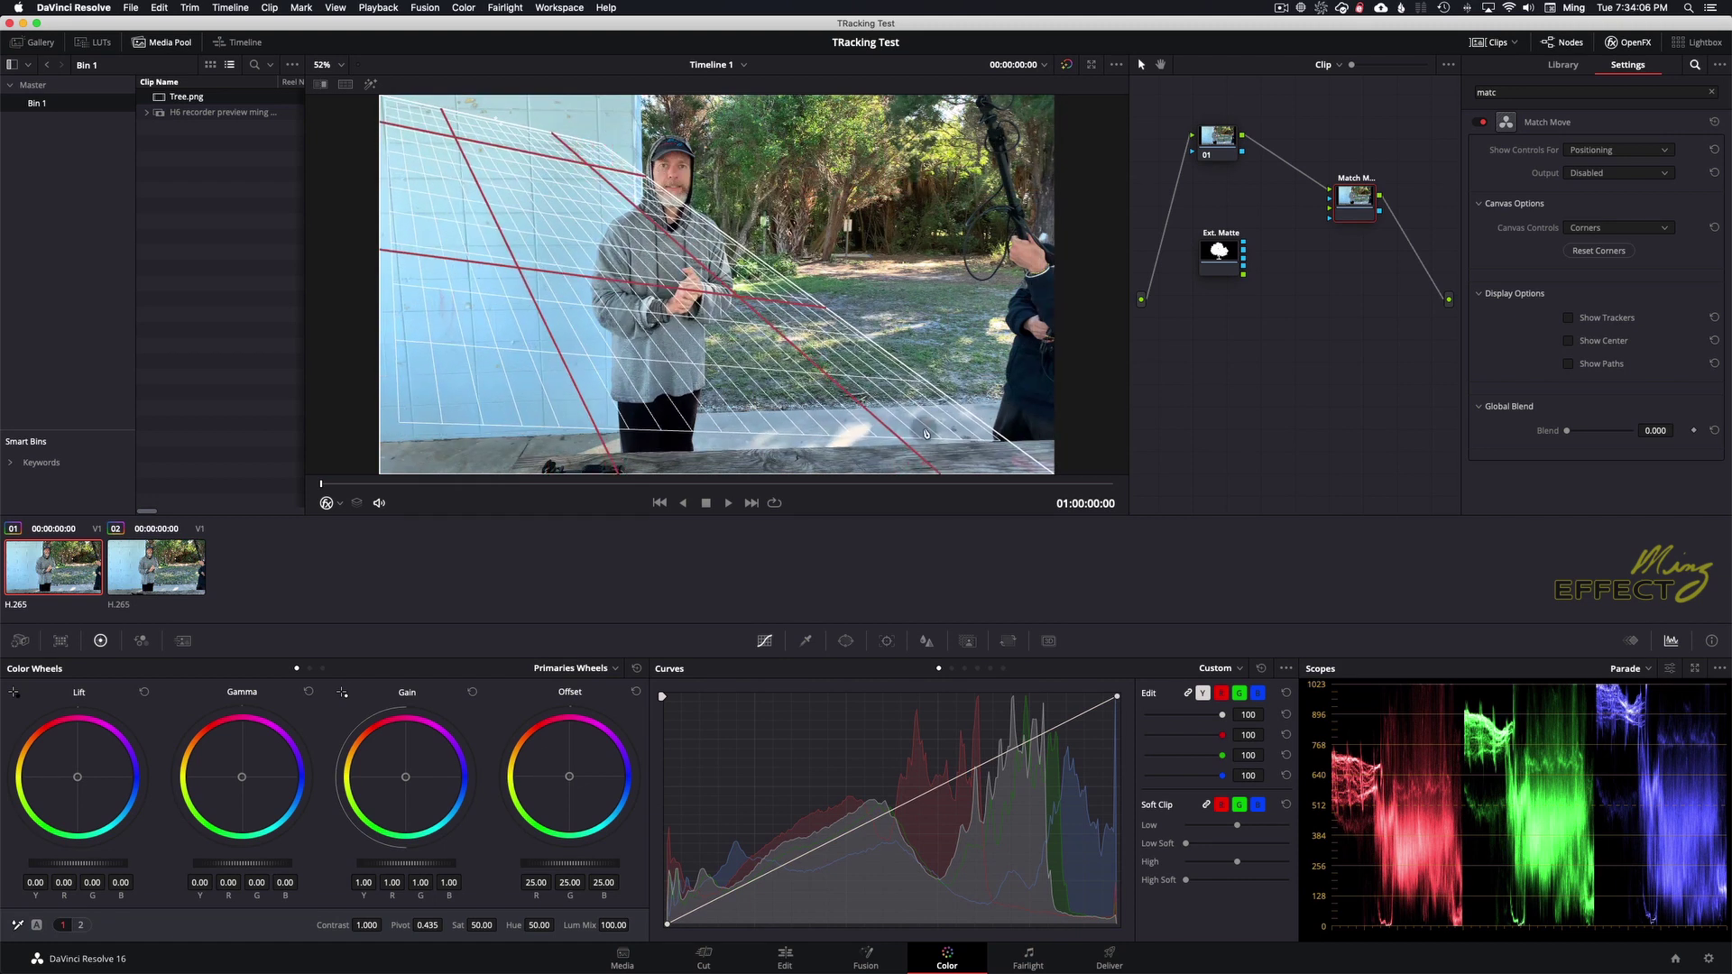
drag(929, 435, 571, 245)
drag(381, 97, 463, 166)
drag(381, 472, 525, 269)
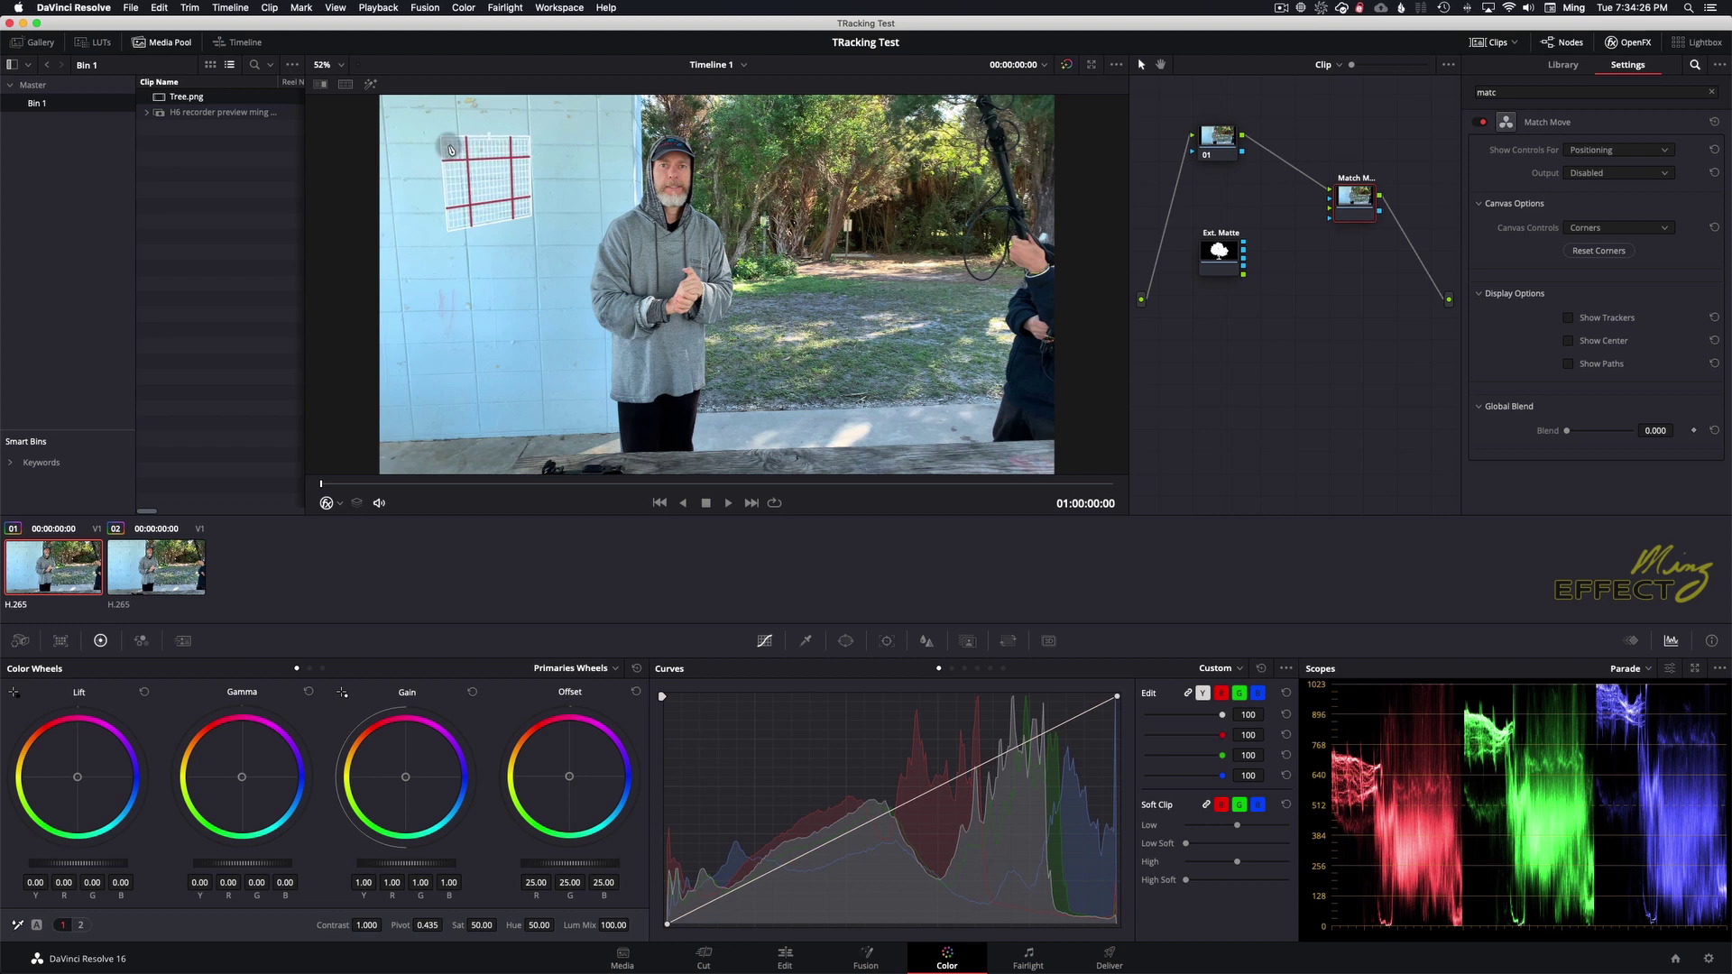
drag(453, 212, 454, 209)
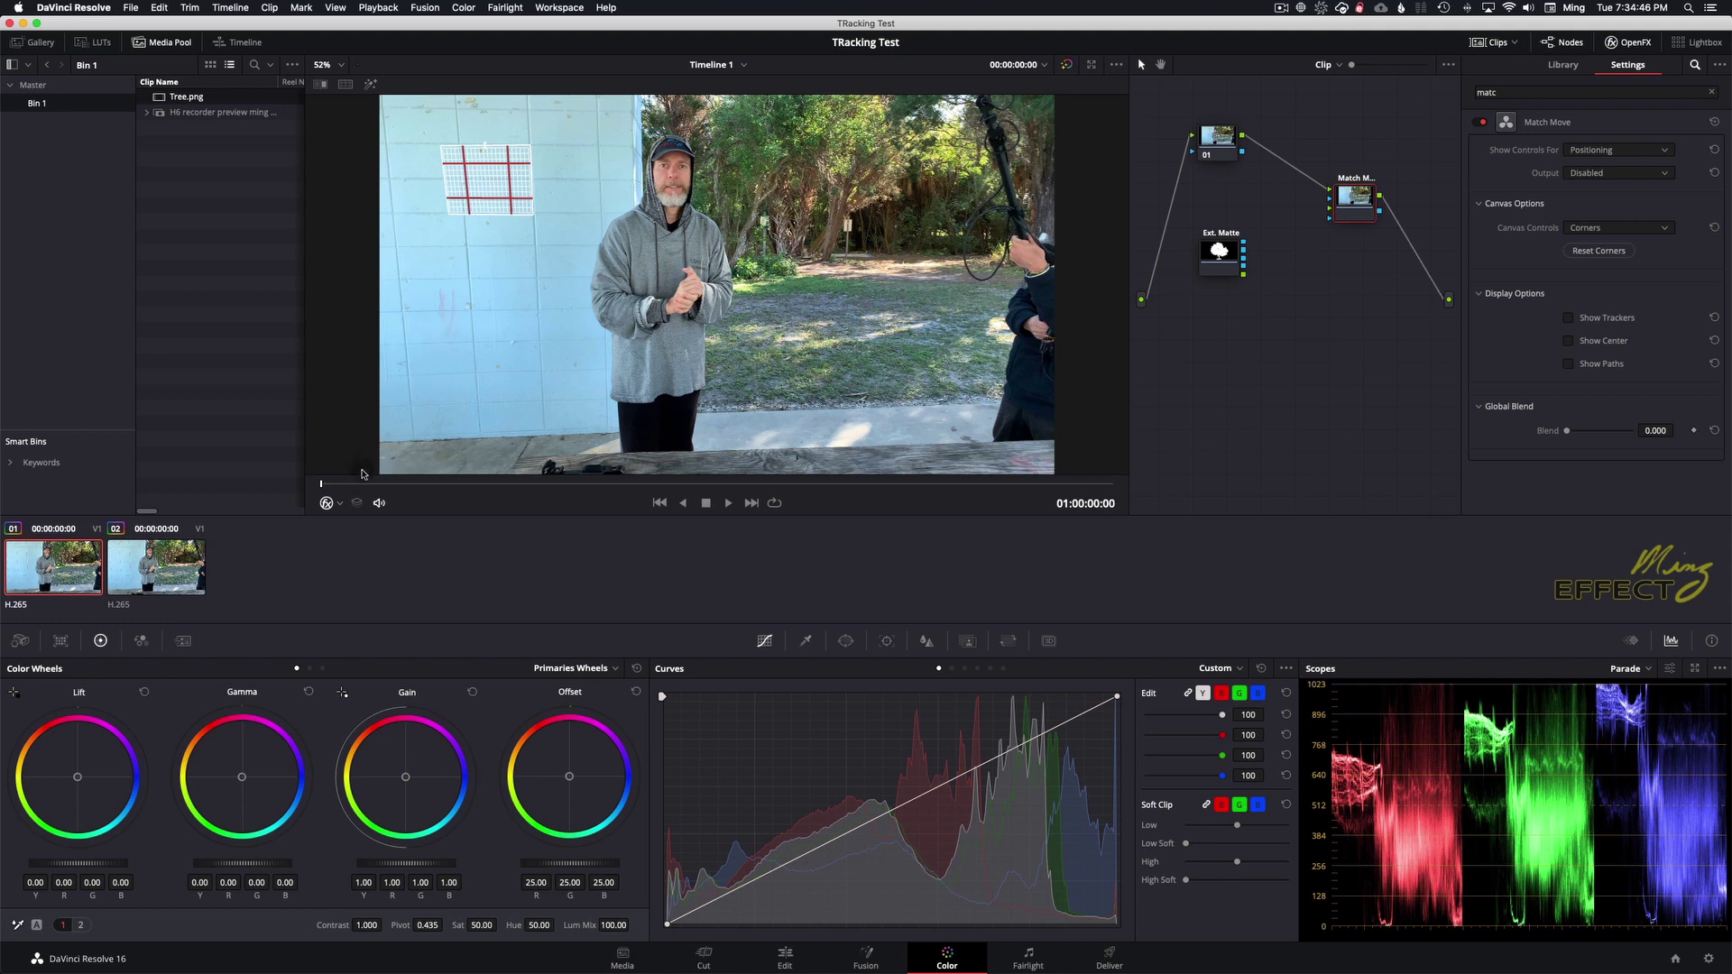
- Scrub and play the clip to confirm the grid tracks the wall, then return to 01:00:00:00
drag(323, 488, 576, 488)
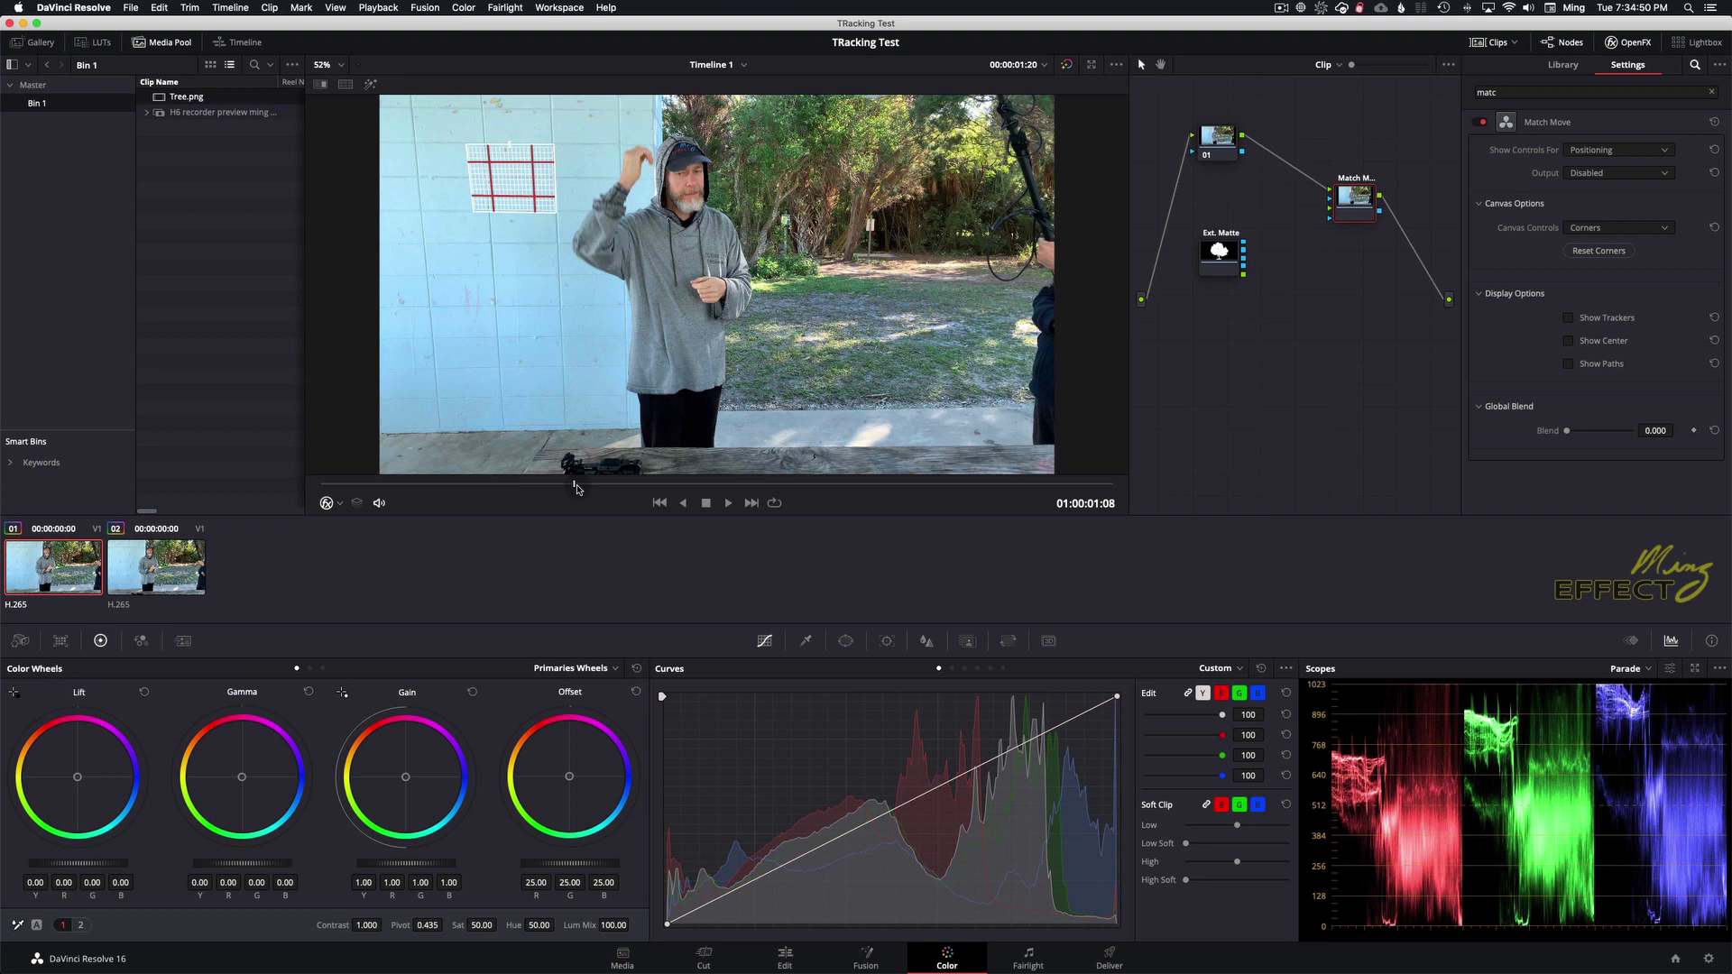
drag(571, 488, 321, 489)
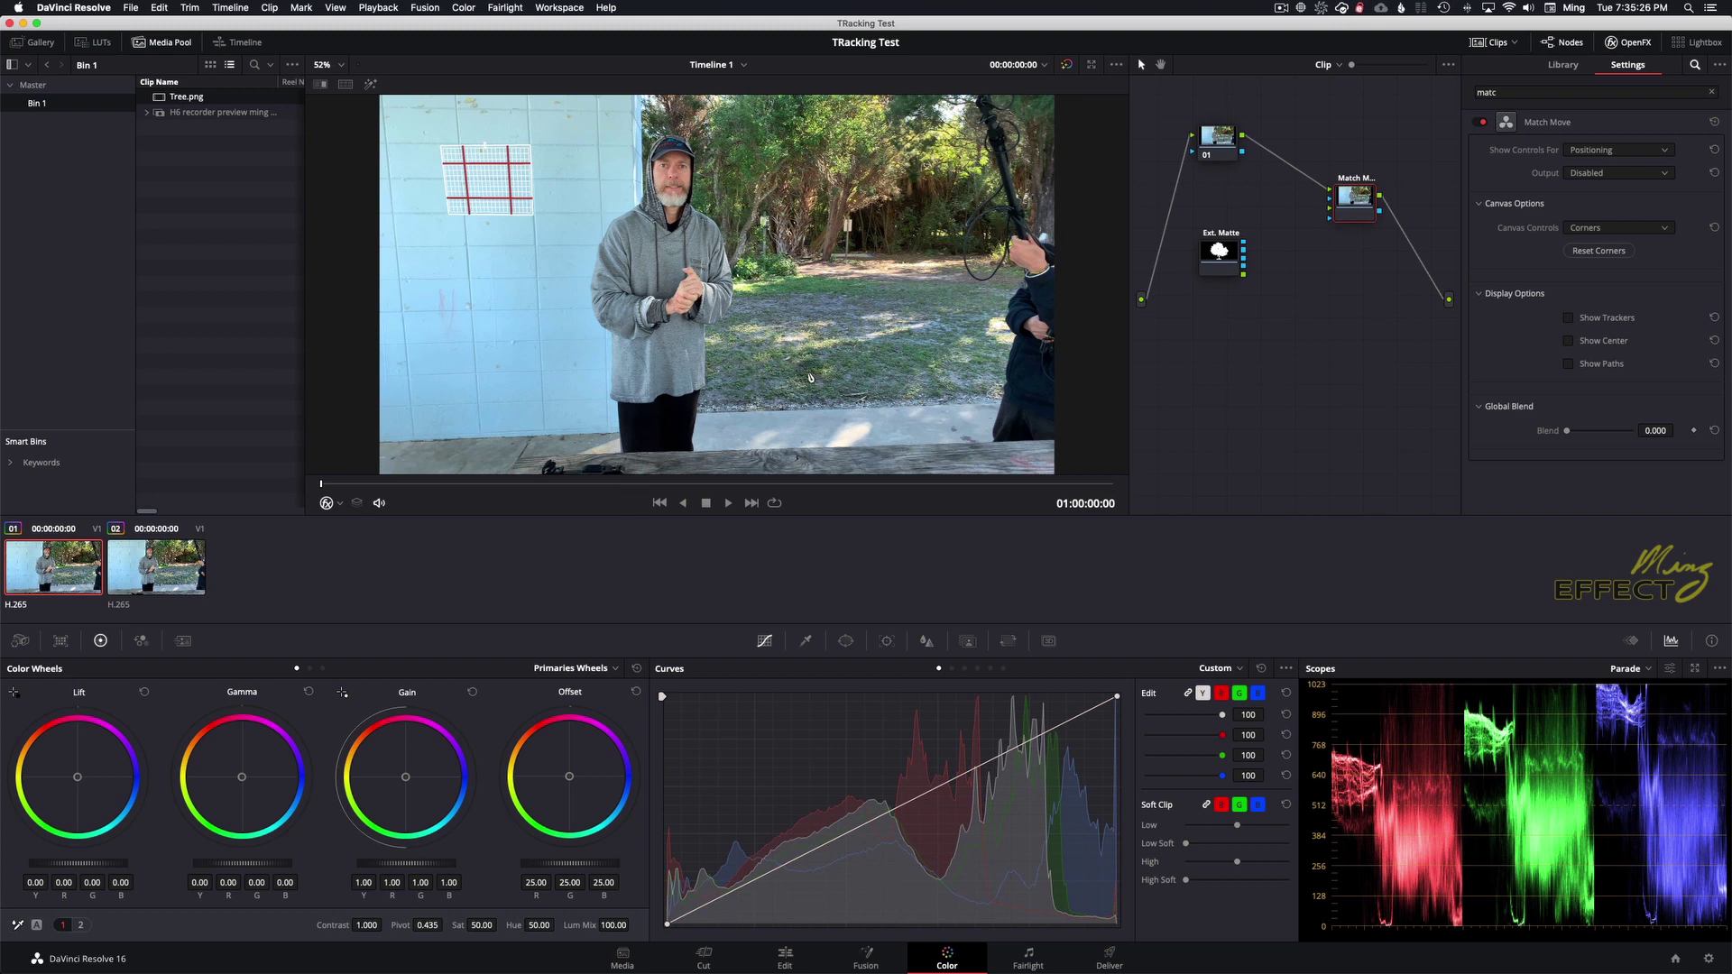
key(space)
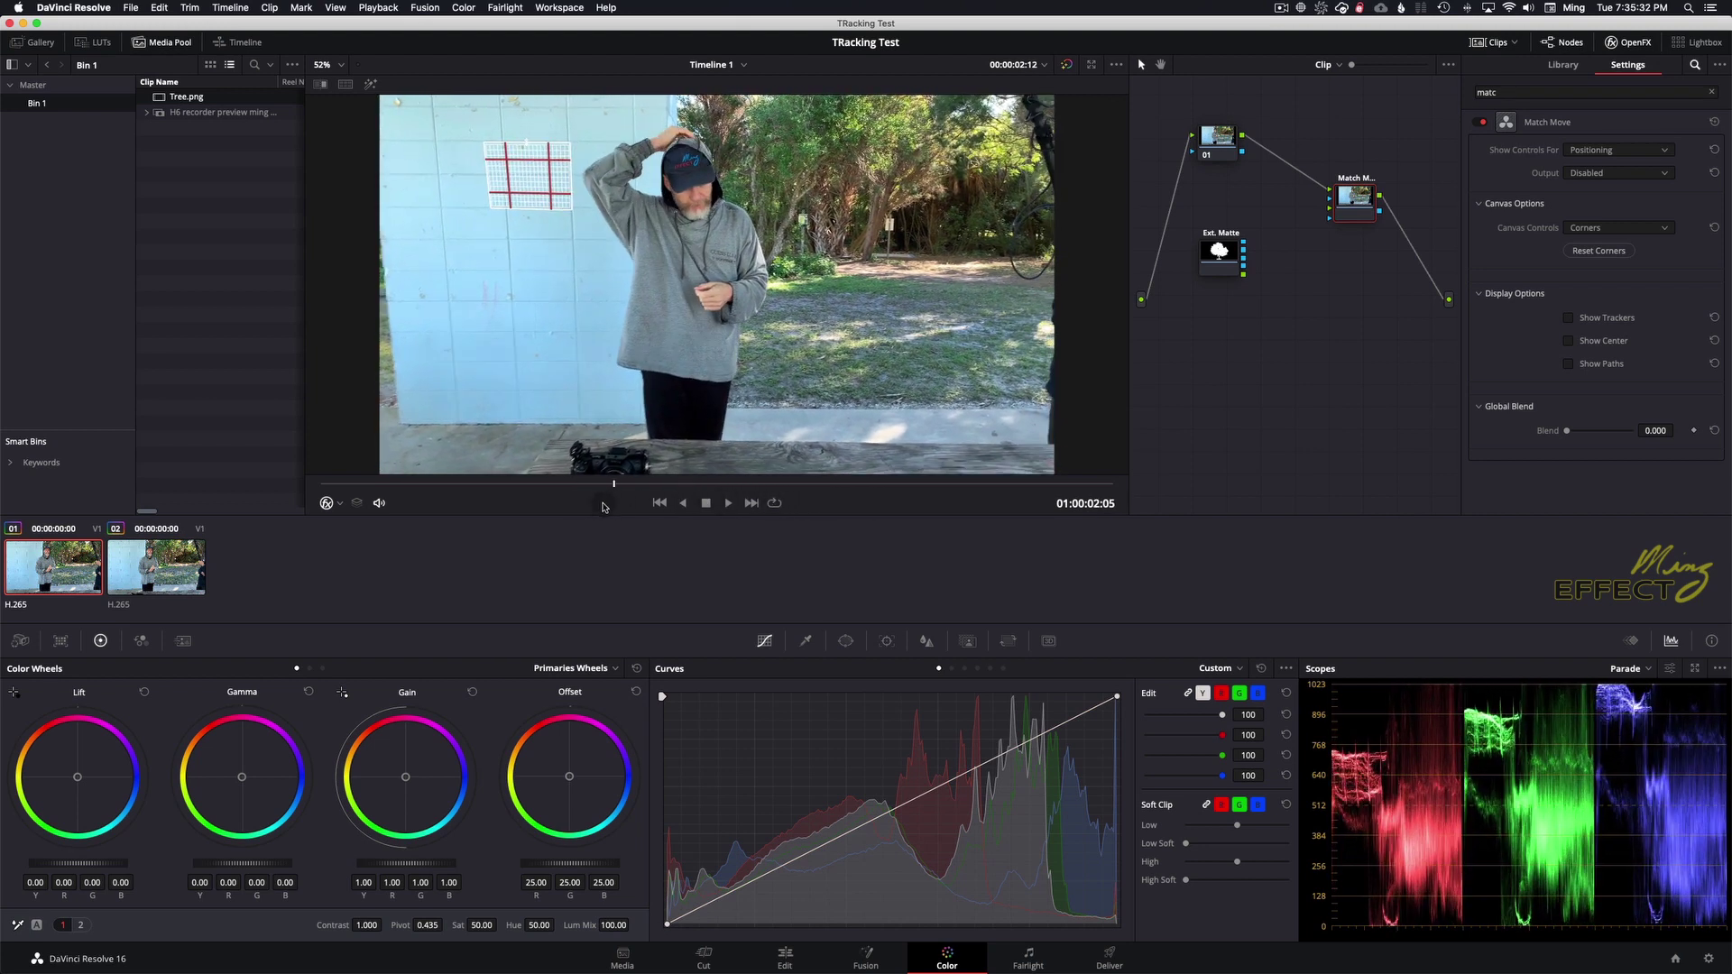
click(327, 494)
drag(327, 494, 322, 491)
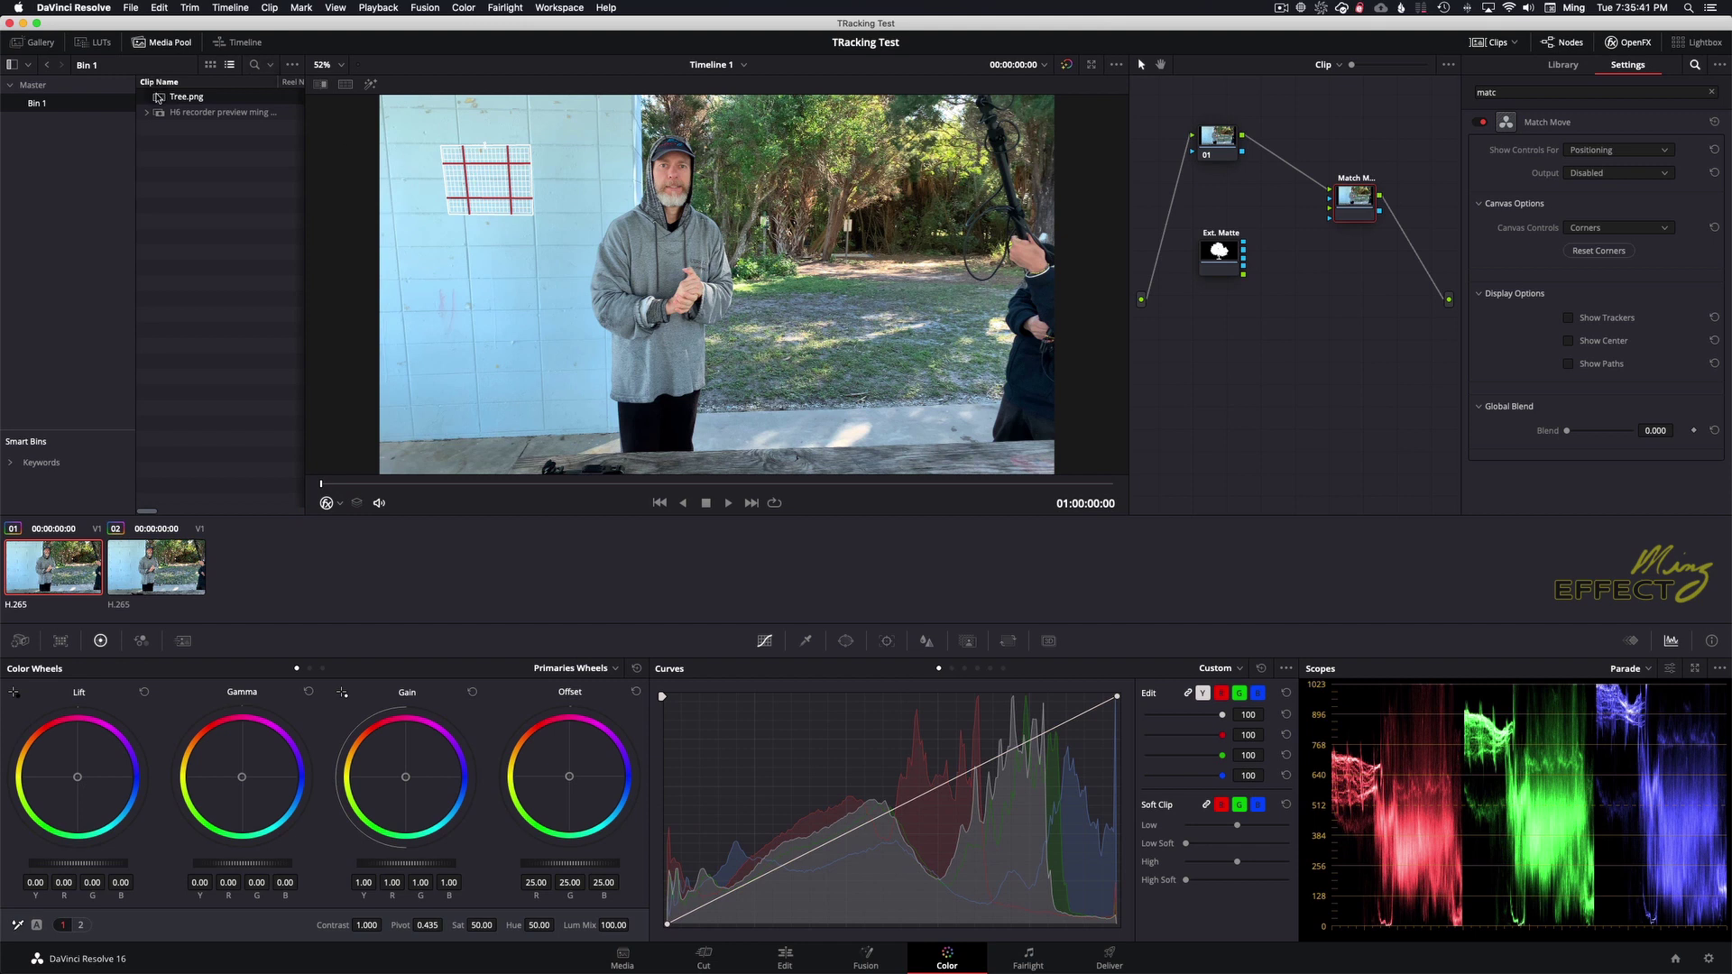
- Connect the Ext. Matte node's output into the Match Move node
click(1217, 248)
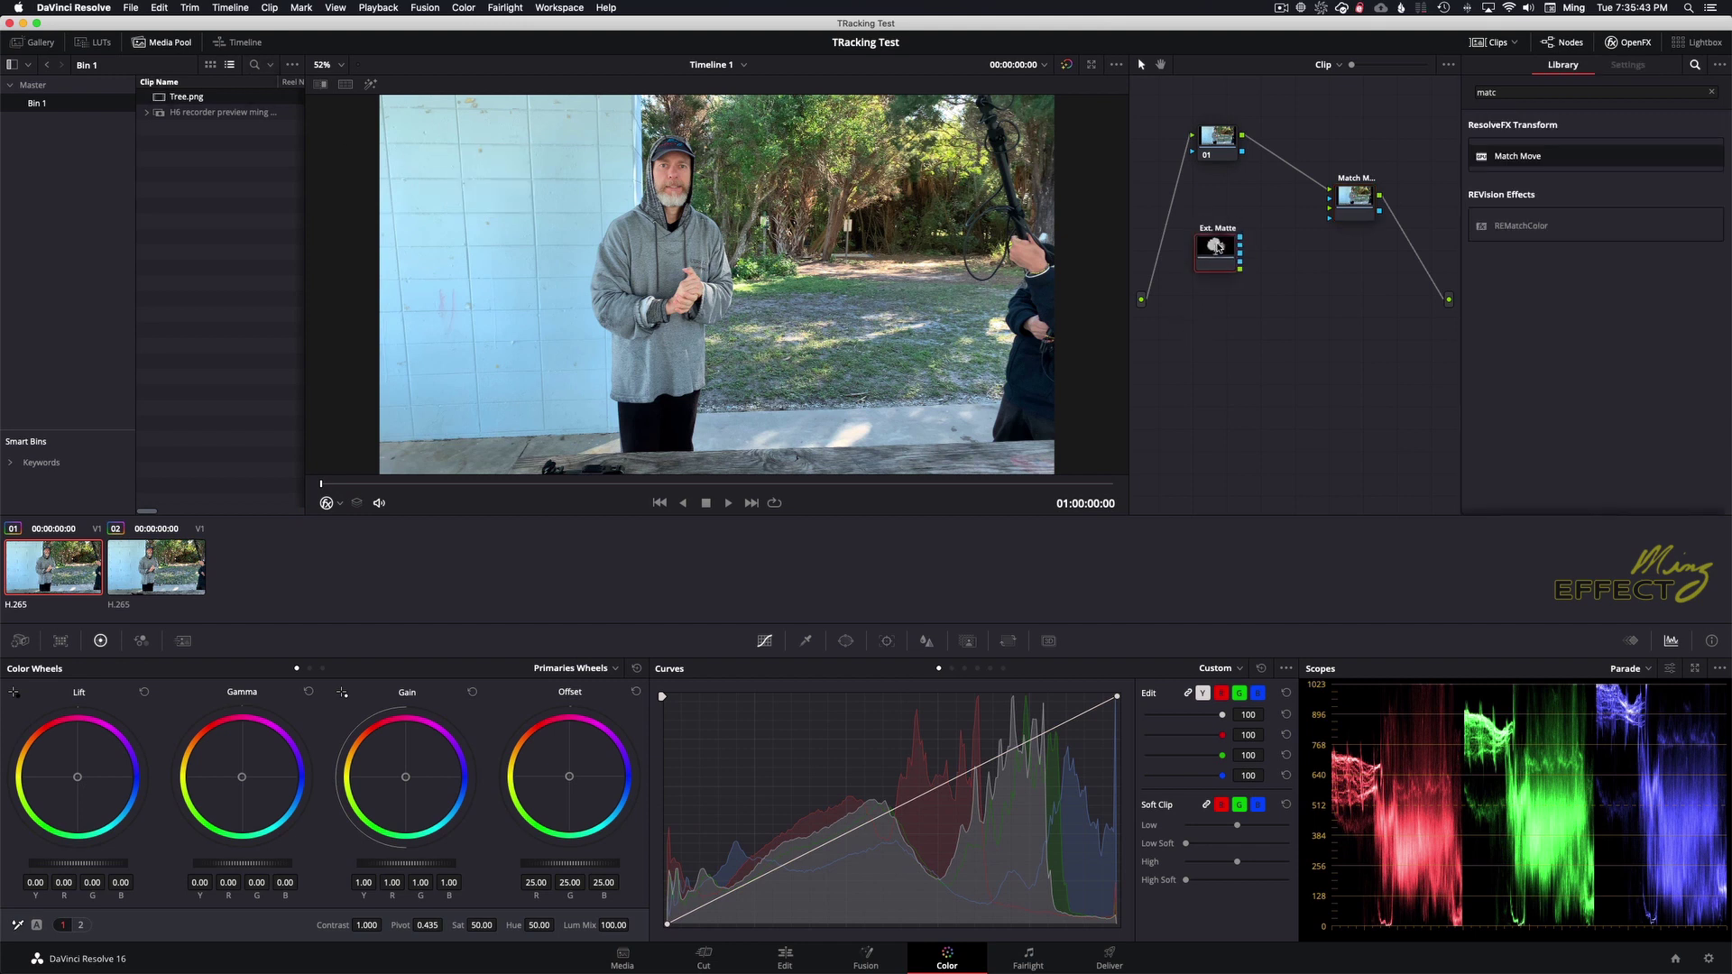
drag(1218, 248, 1225, 245)
click(1354, 196)
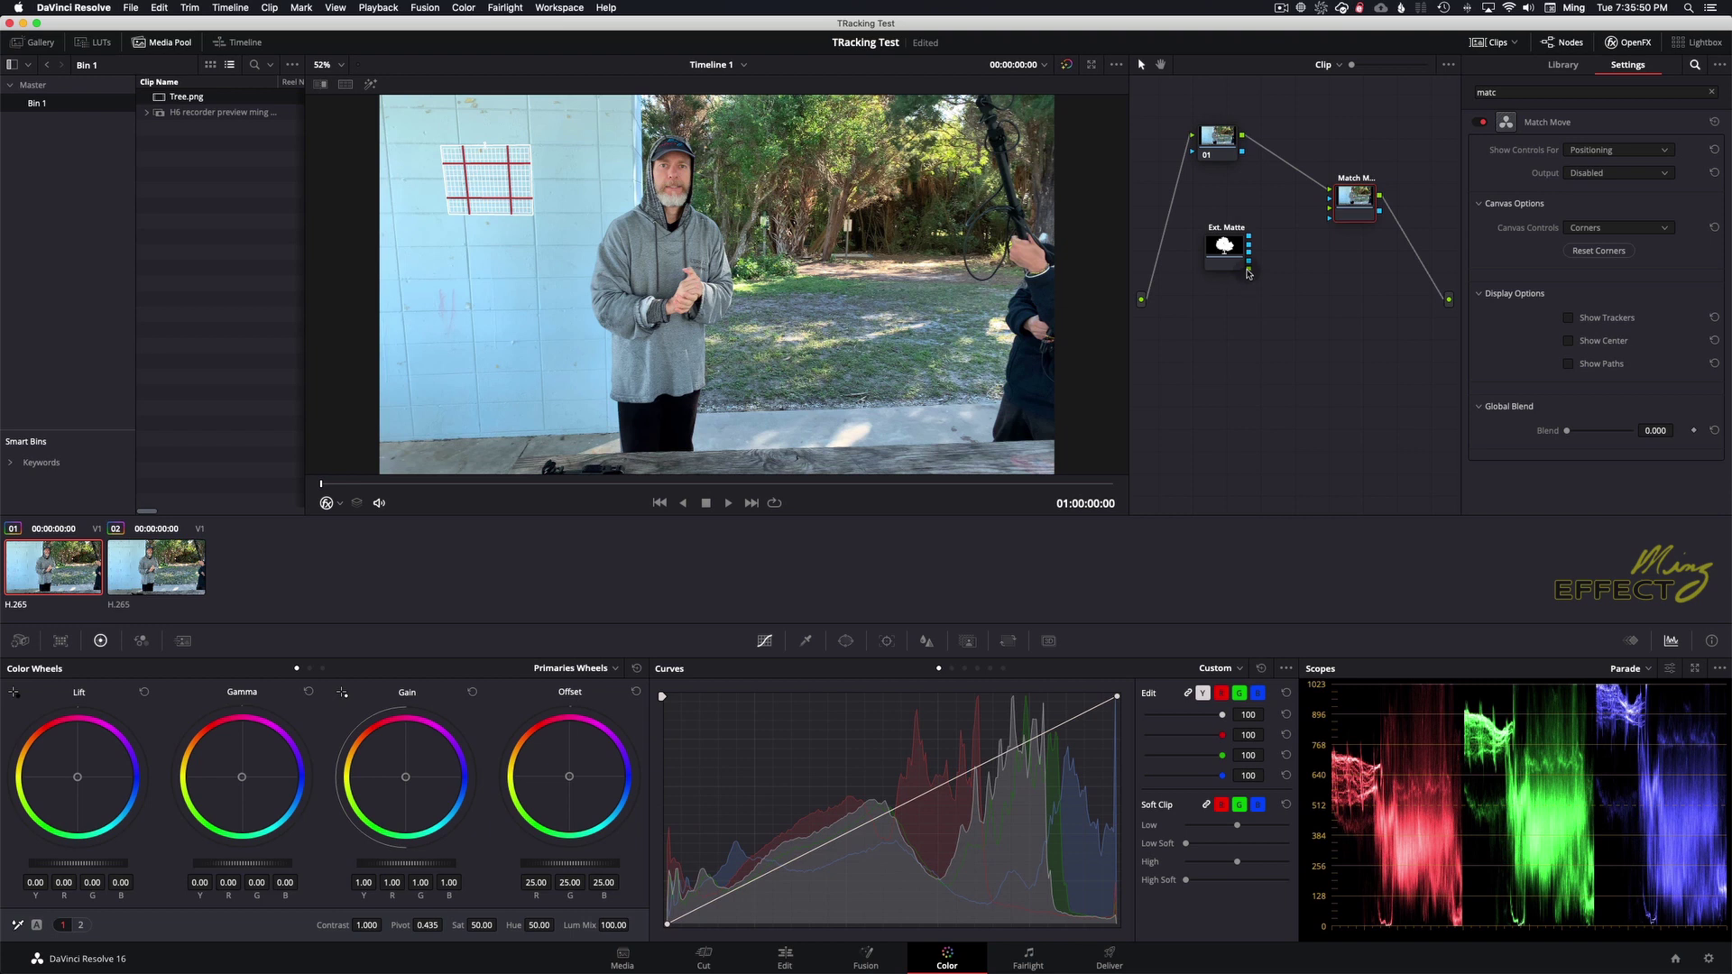
drag(1248, 270, 1329, 215)
- Set Match Move's output to Composite, then play and scrub back to check the tree's tracking
click(1589, 174)
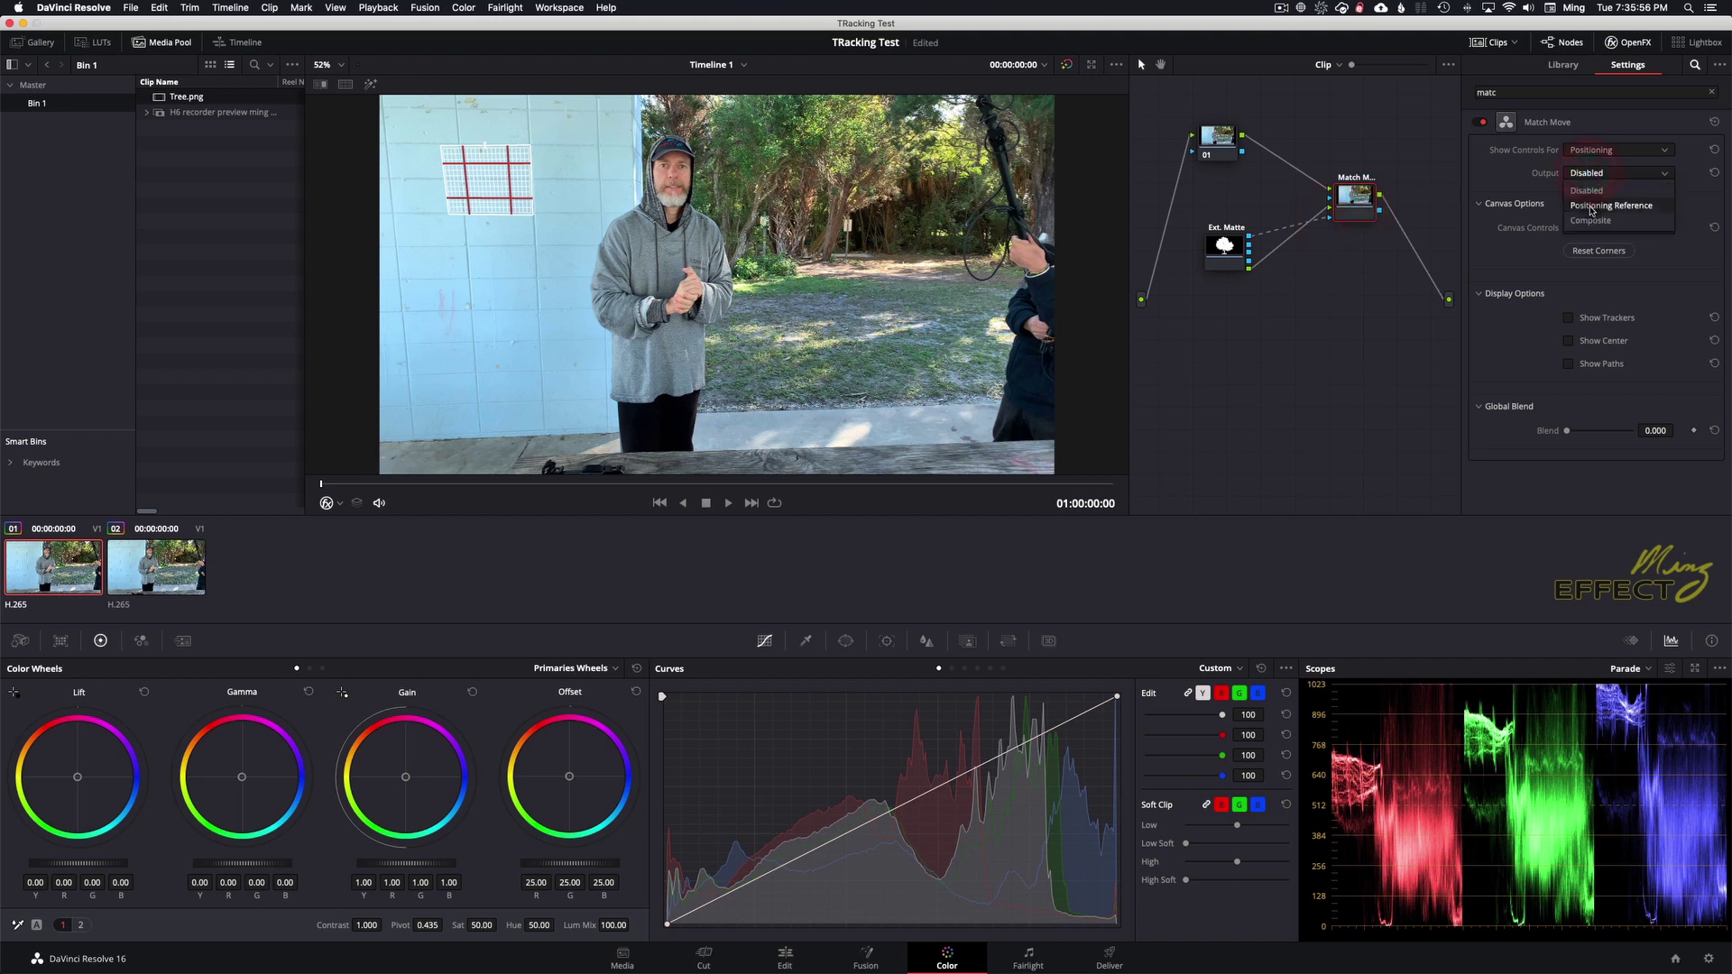
click(1592, 206)
click(1591, 173)
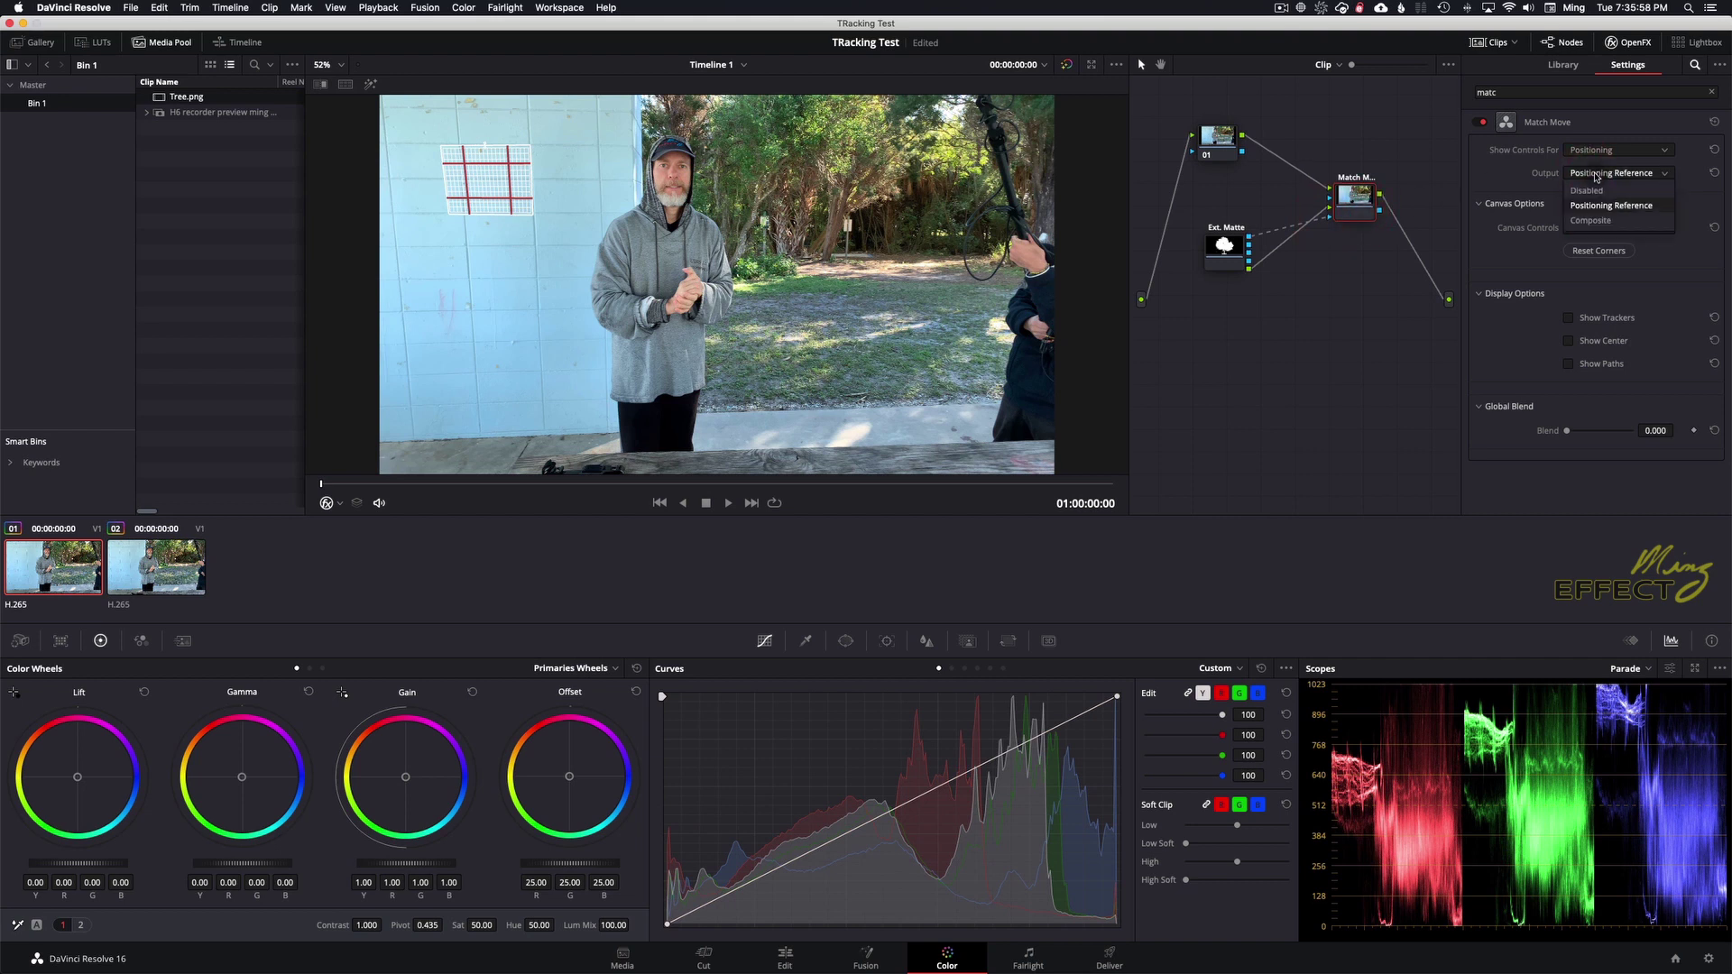
click(1593, 220)
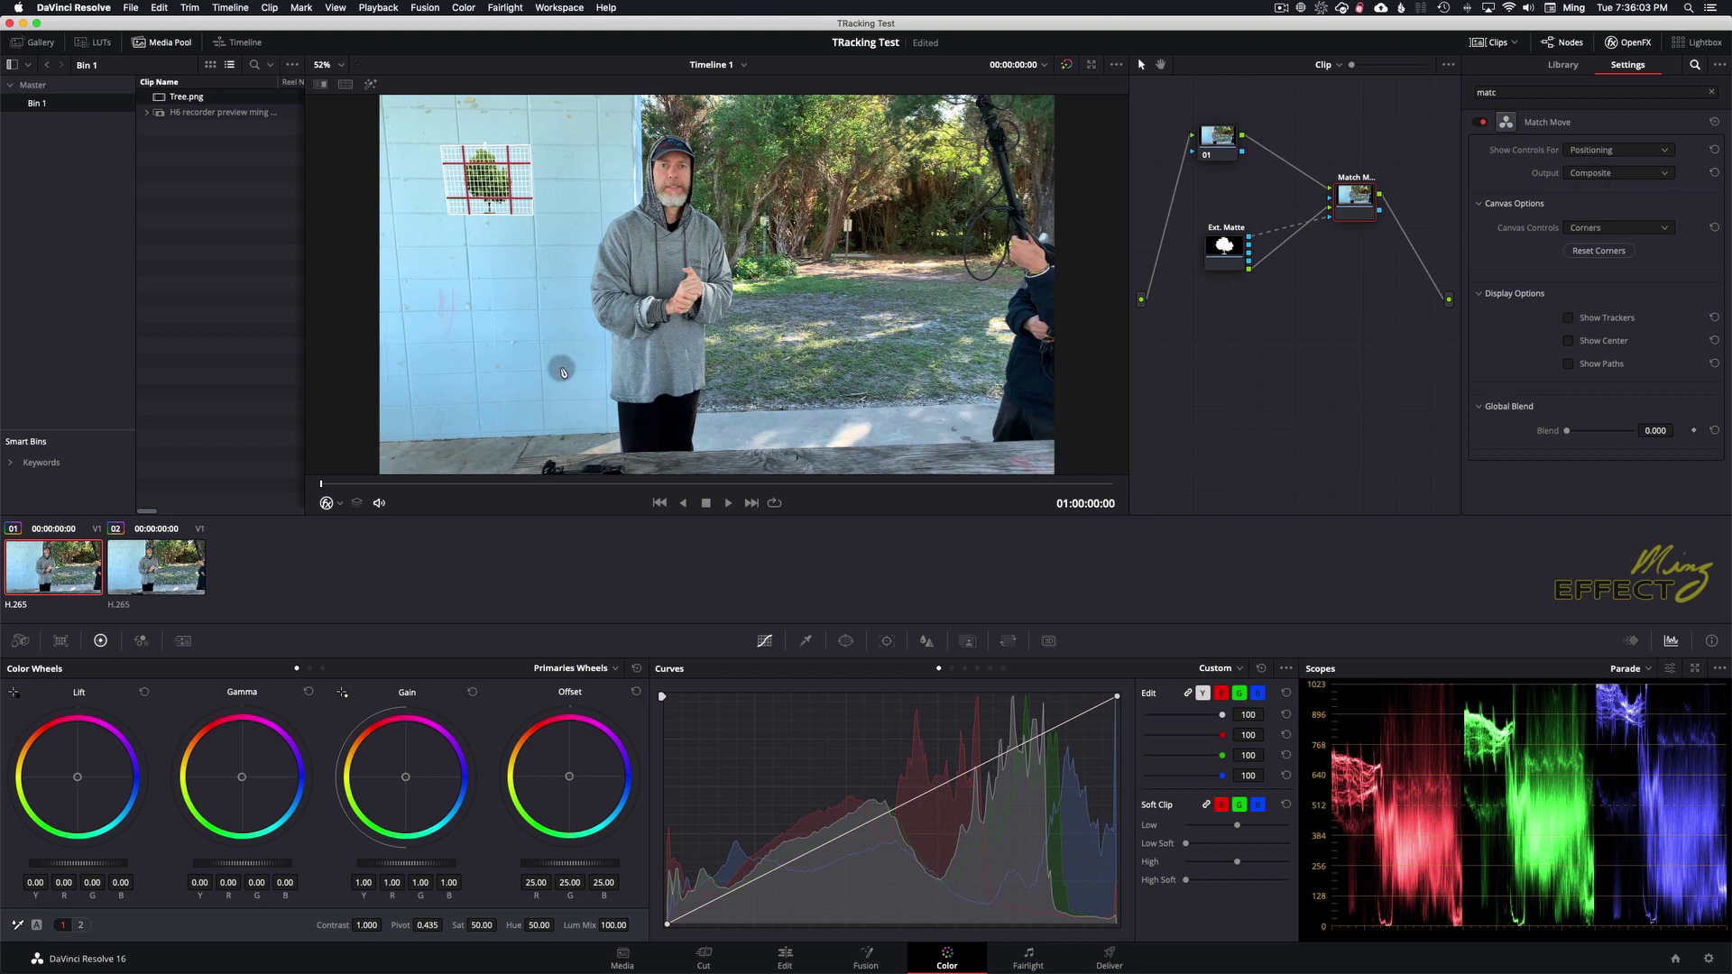
key(space)
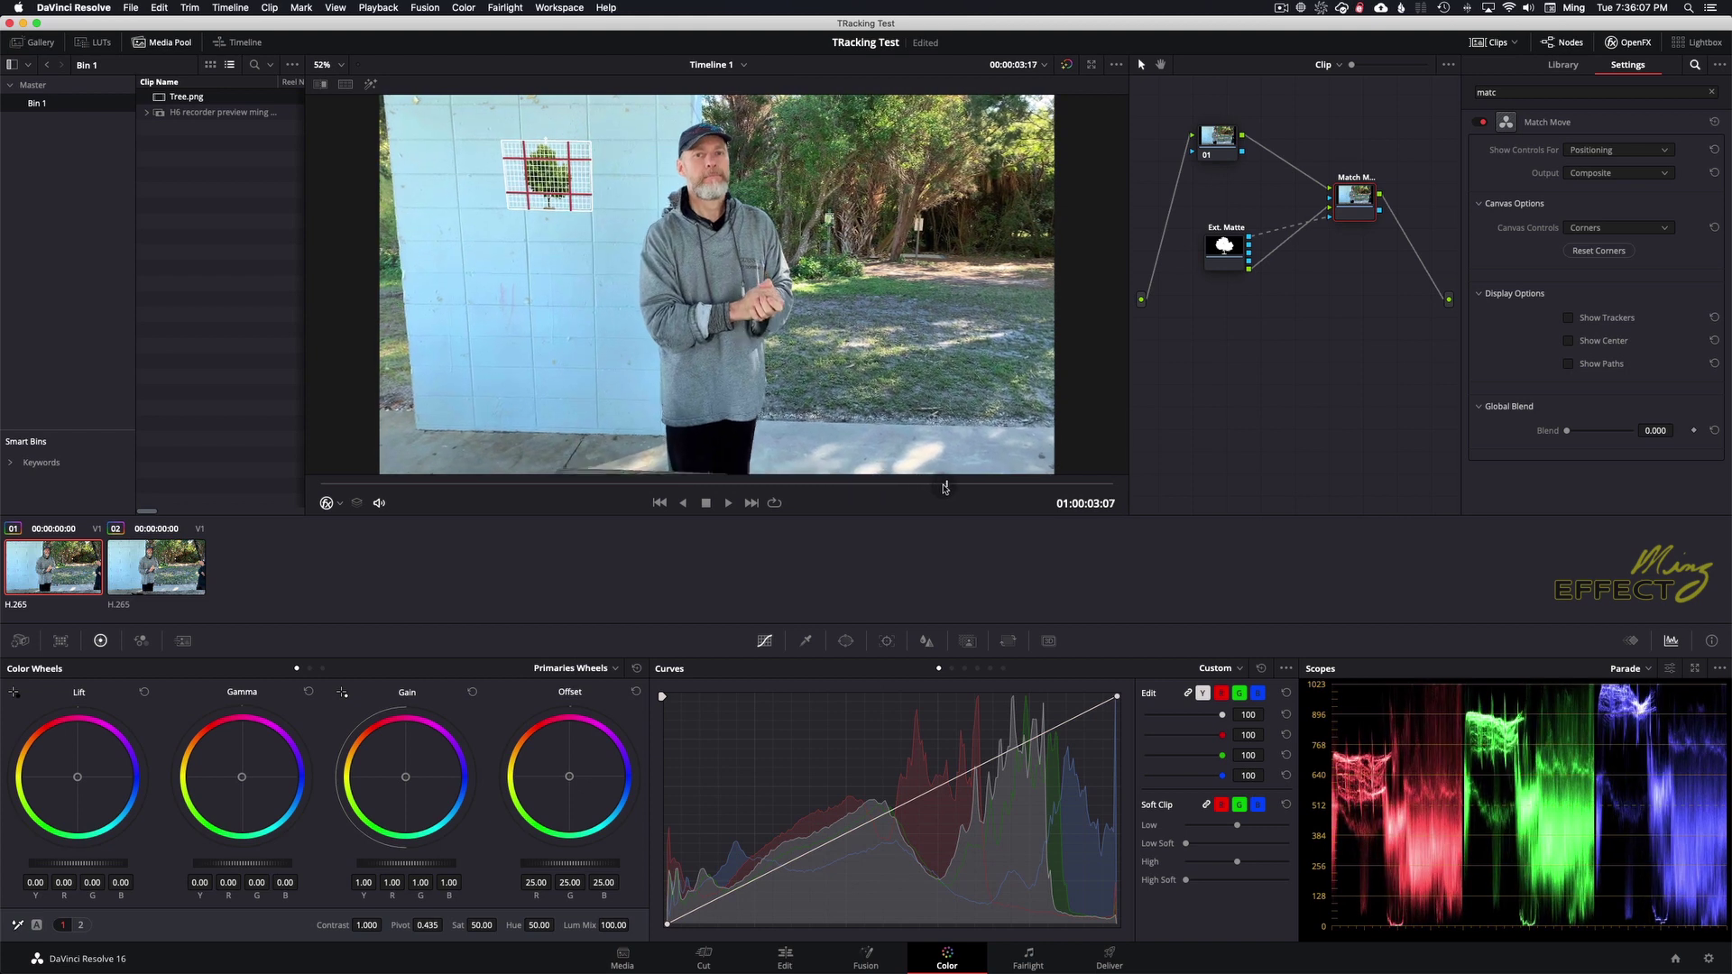
drag(929, 484, 321, 482)
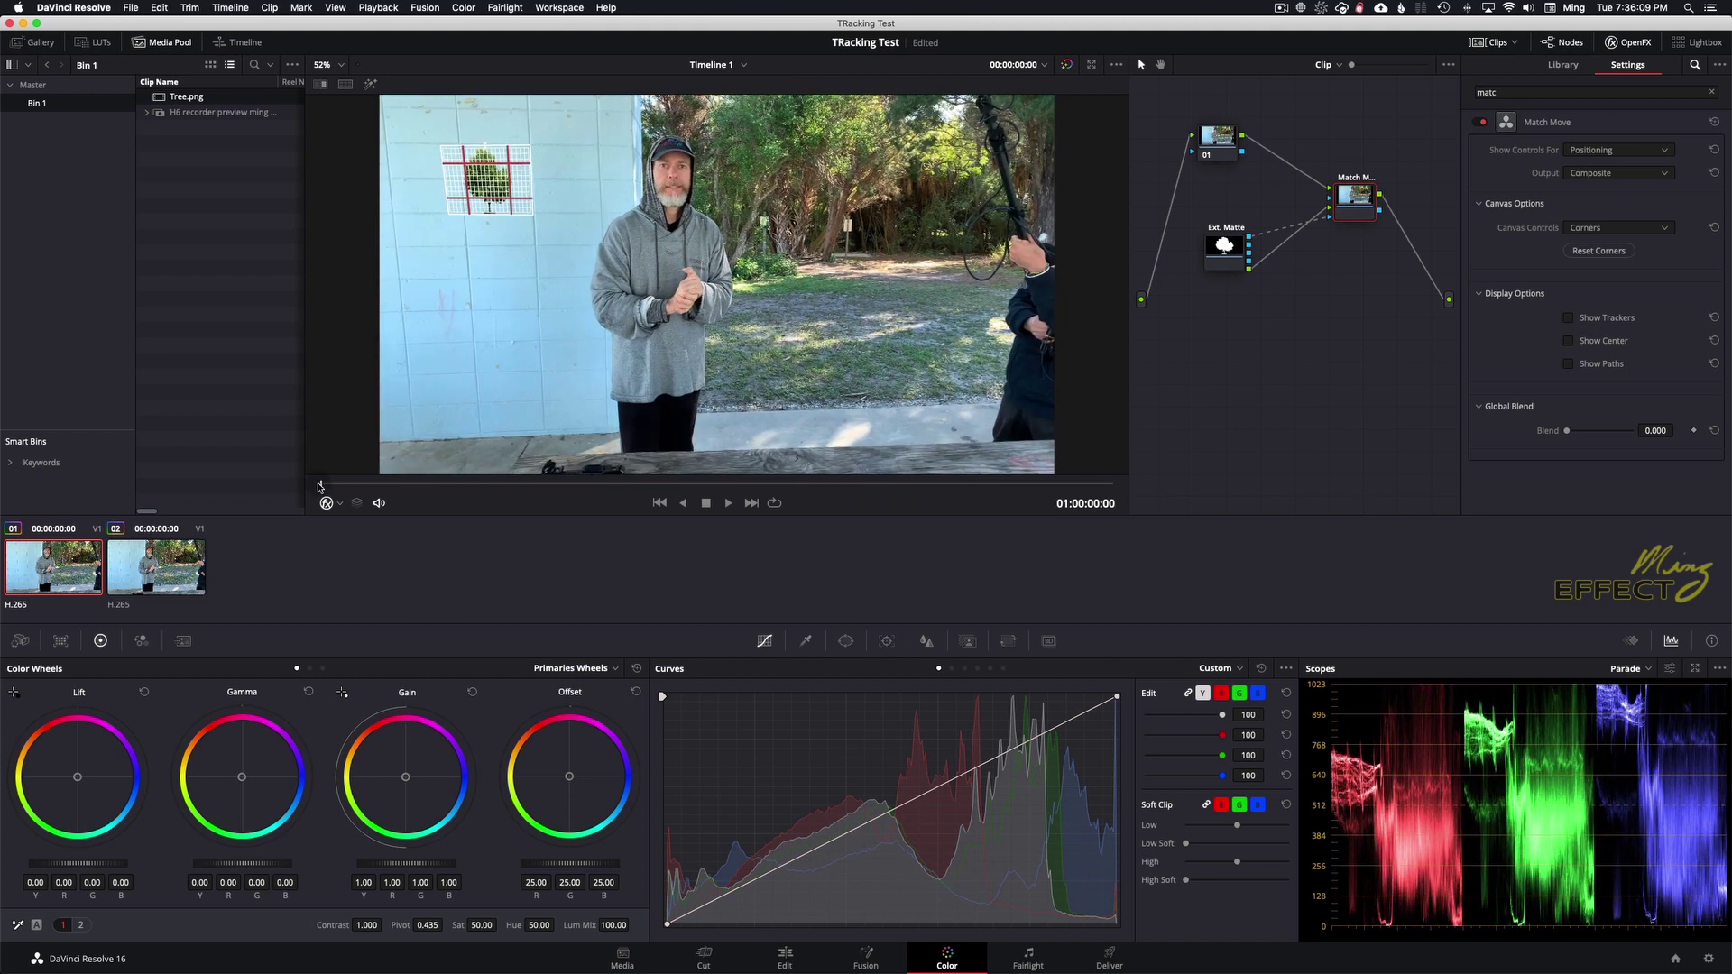
- Show Match Move's Compositing controls, try Global Blend at 1, return it to 0, and scrub the clip
click(1630, 150)
click(1595, 197)
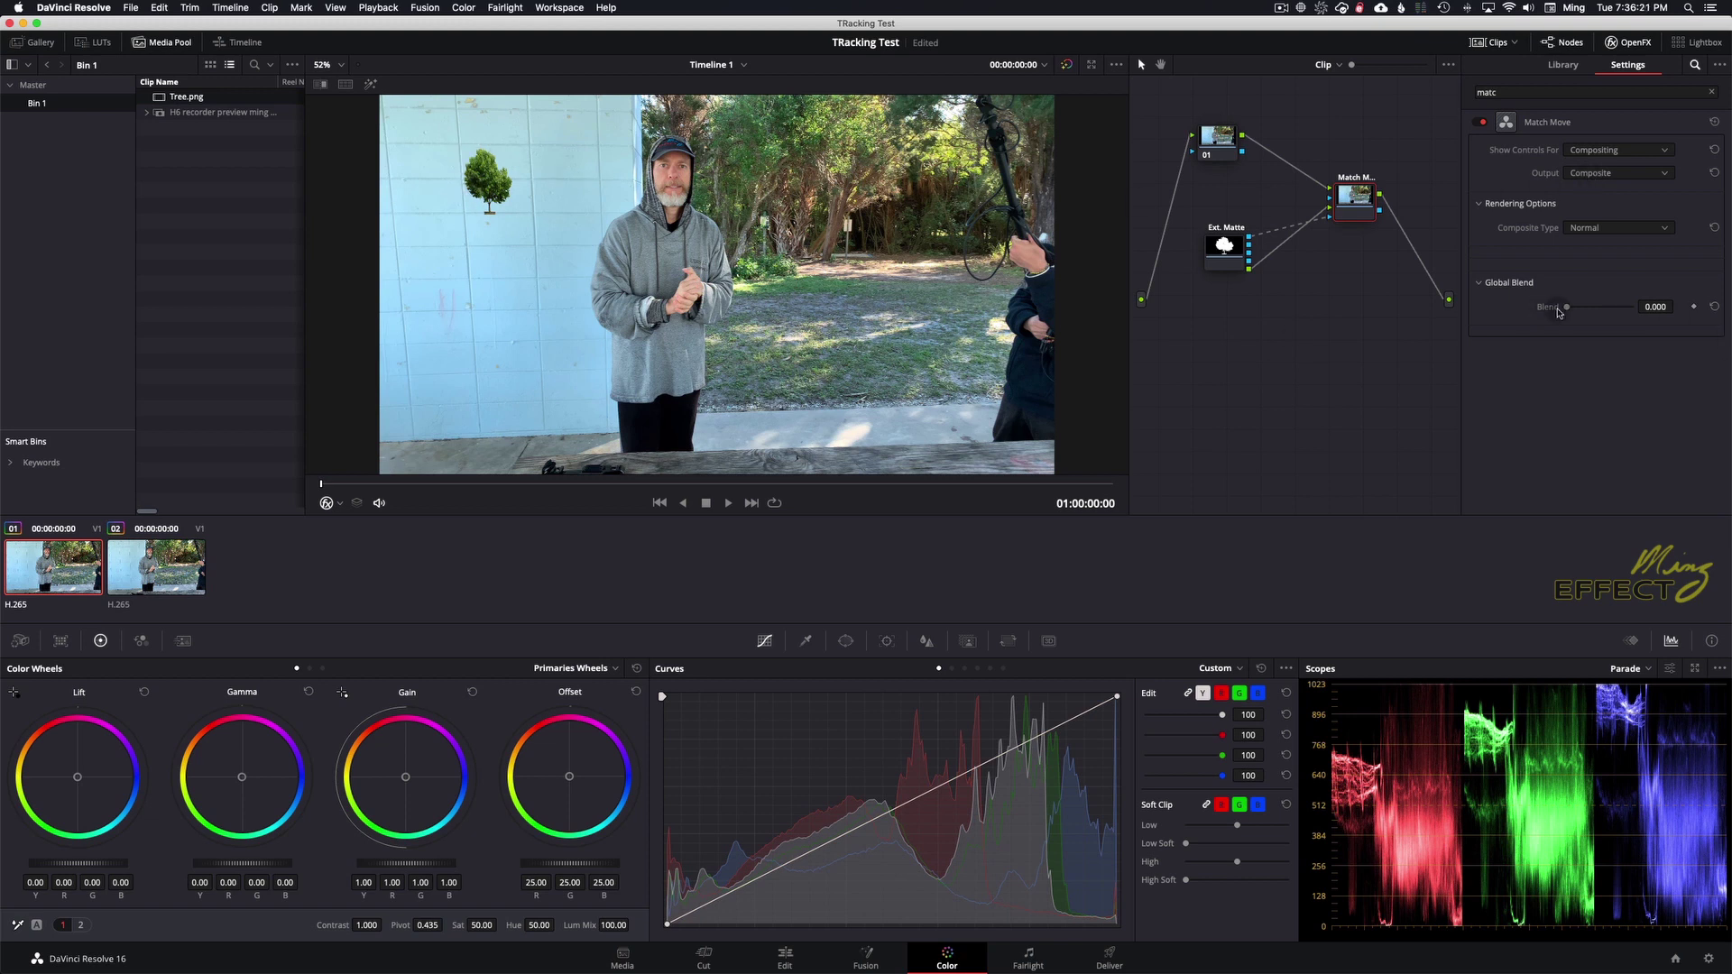
drag(1567, 308, 1671, 311)
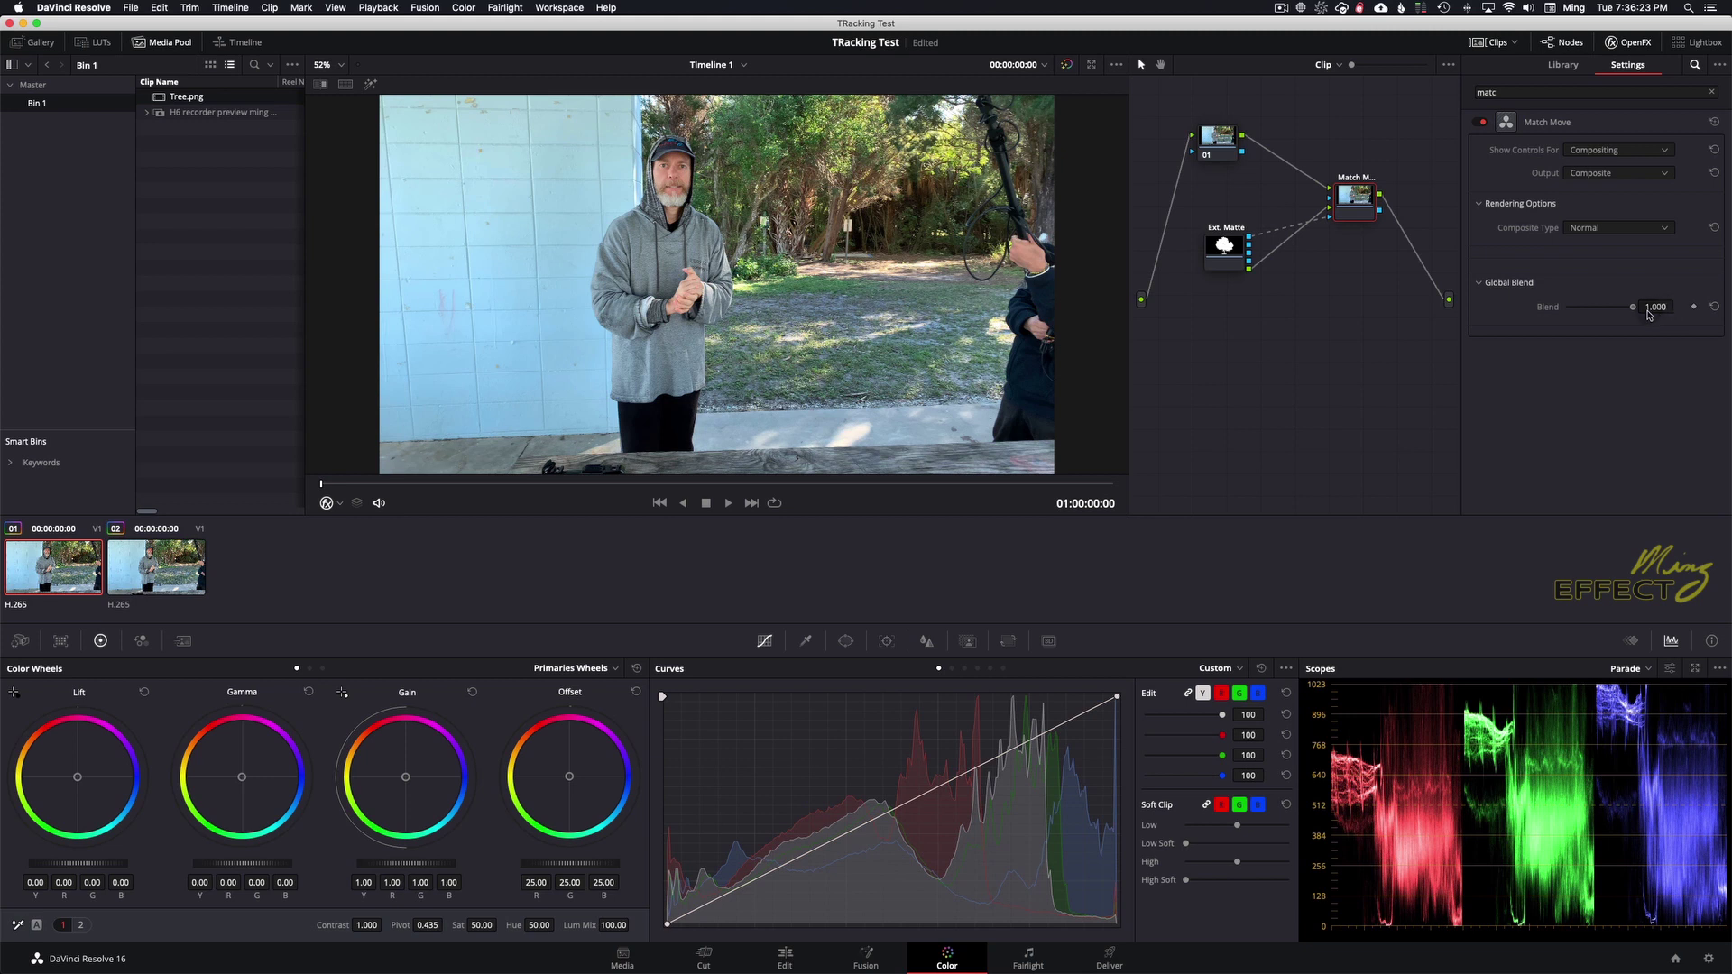
drag(1634, 309, 1546, 322)
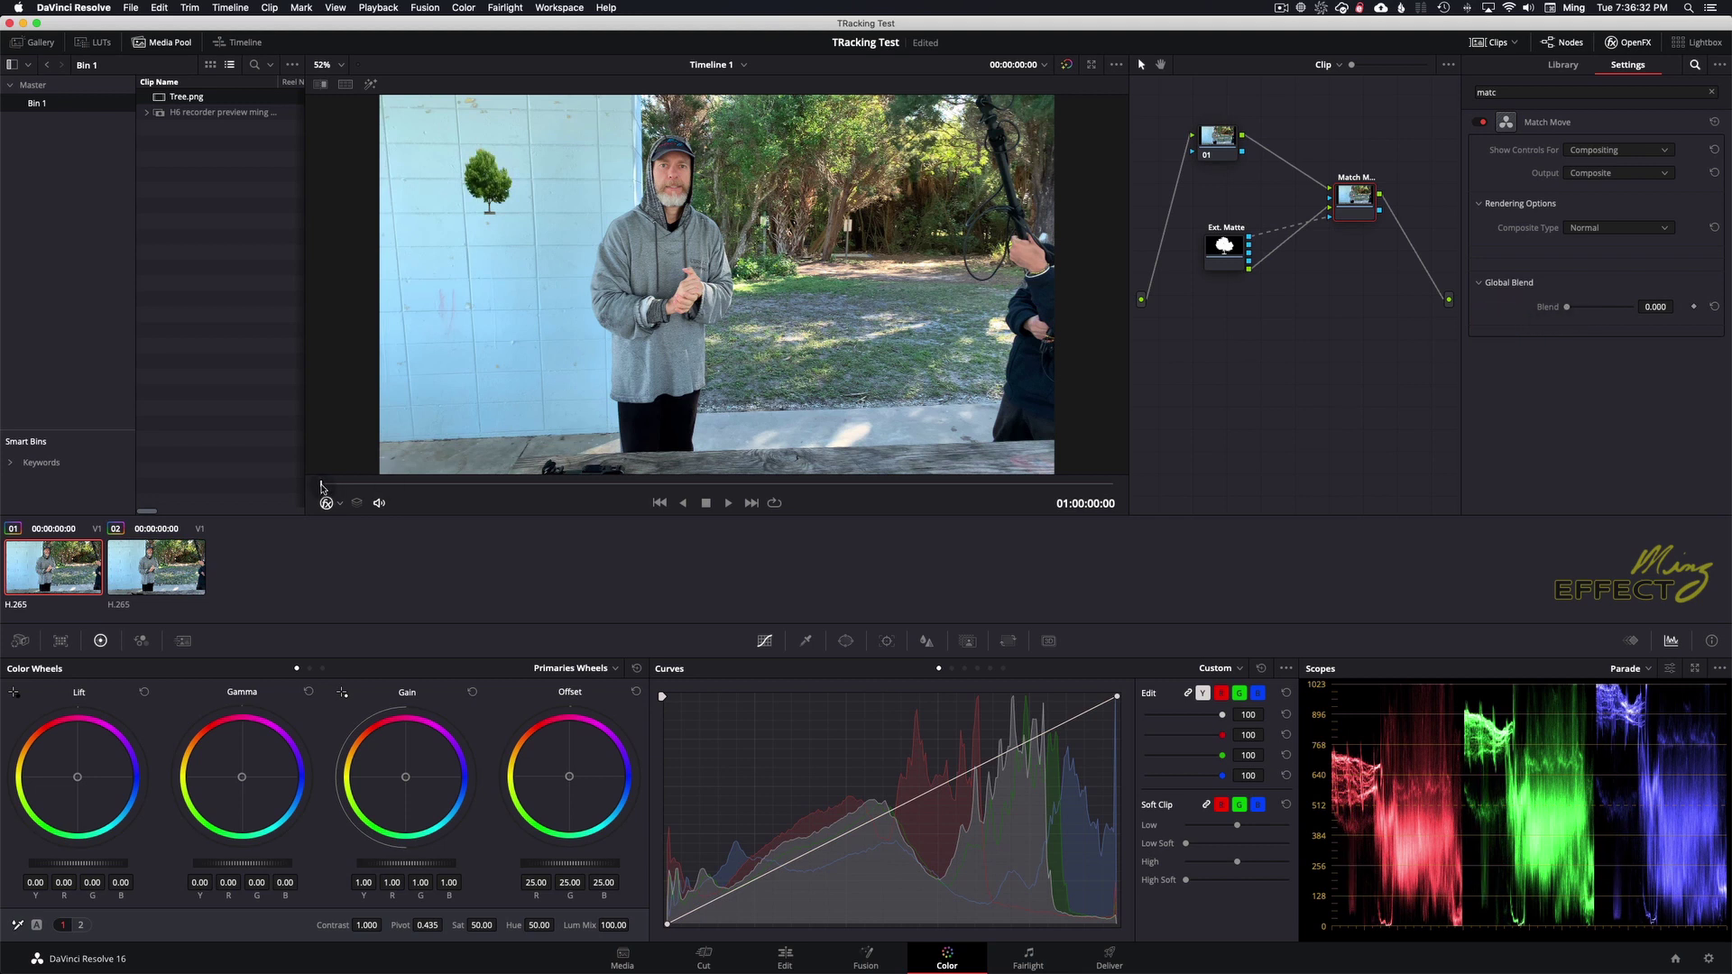
mouse_move(320, 487)
mouse_down()
mouse_move(1056, 498)
mouse_move(320, 487)
mouse_up()
- In the Key palette, select the Ext. Matte node and uncheck Lock Matte
click(1007, 642)
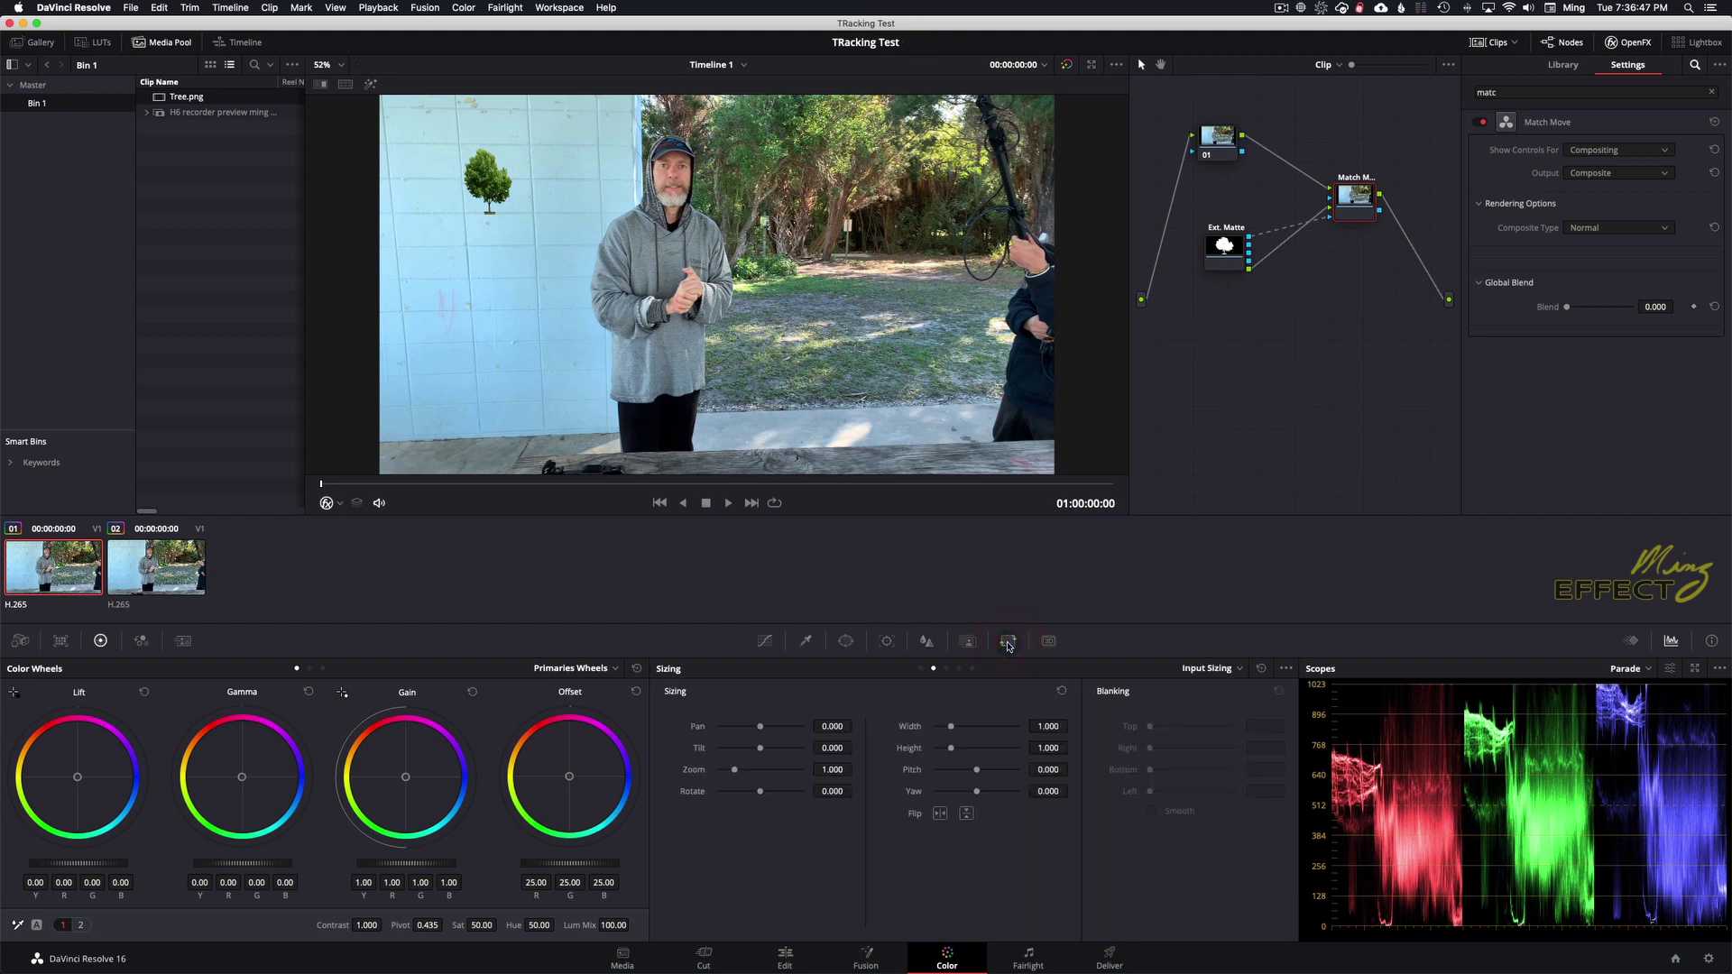
click(964, 646)
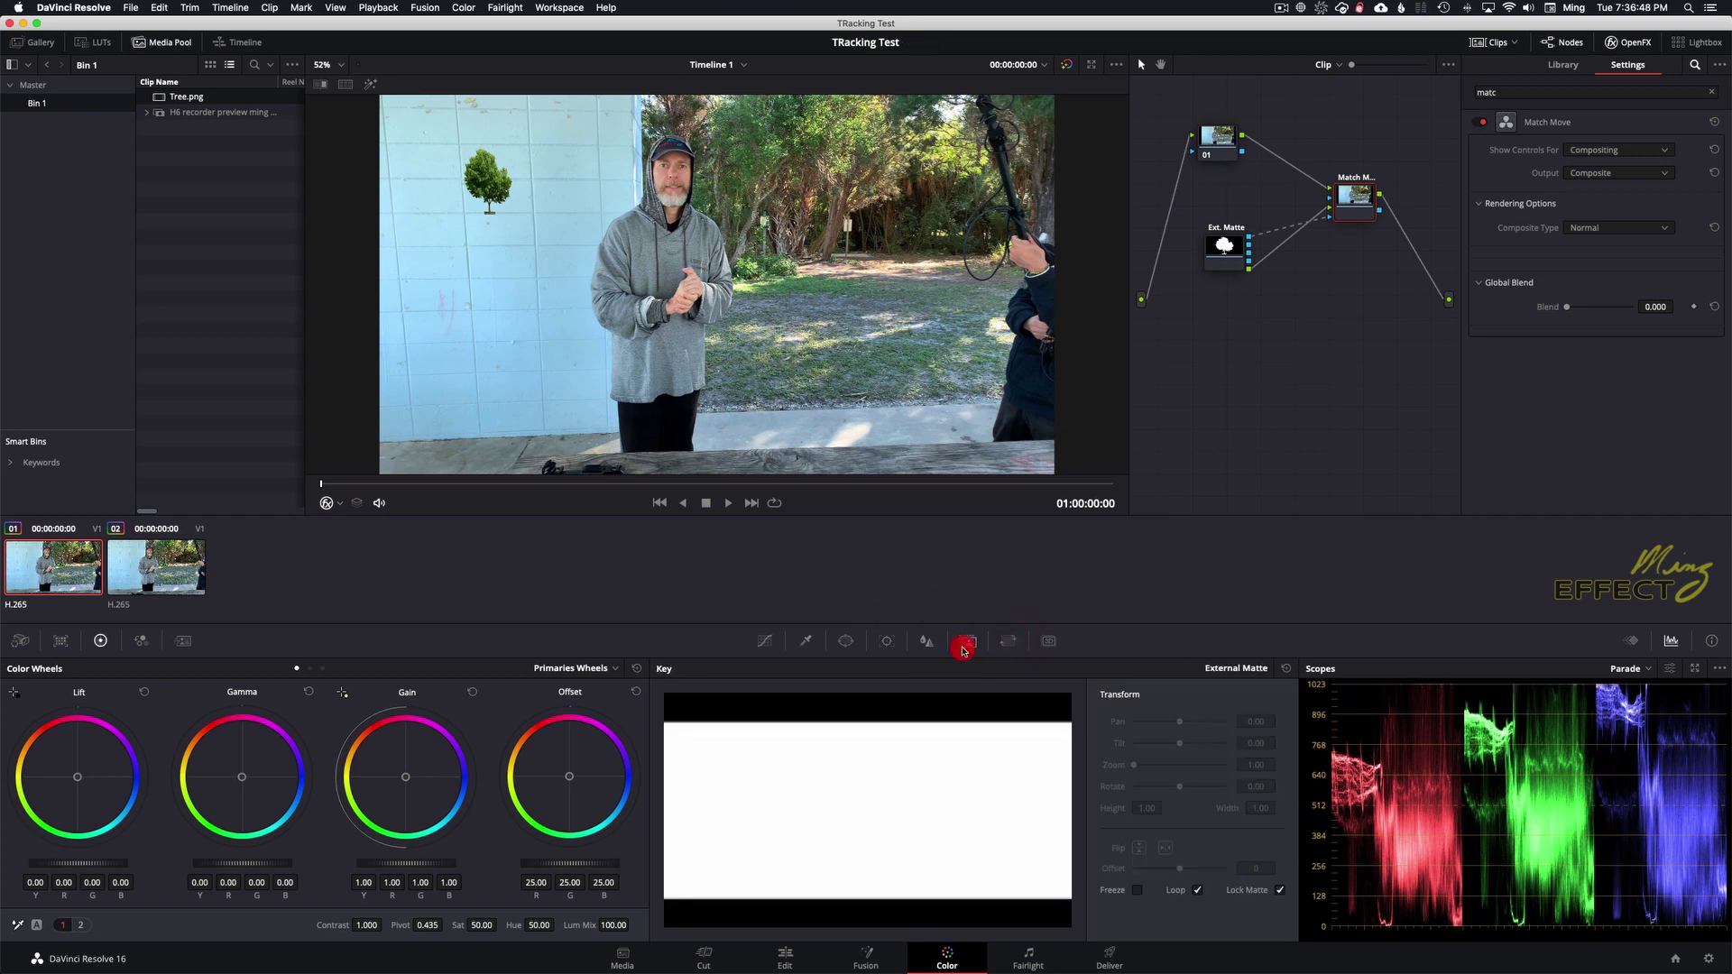
click(1225, 246)
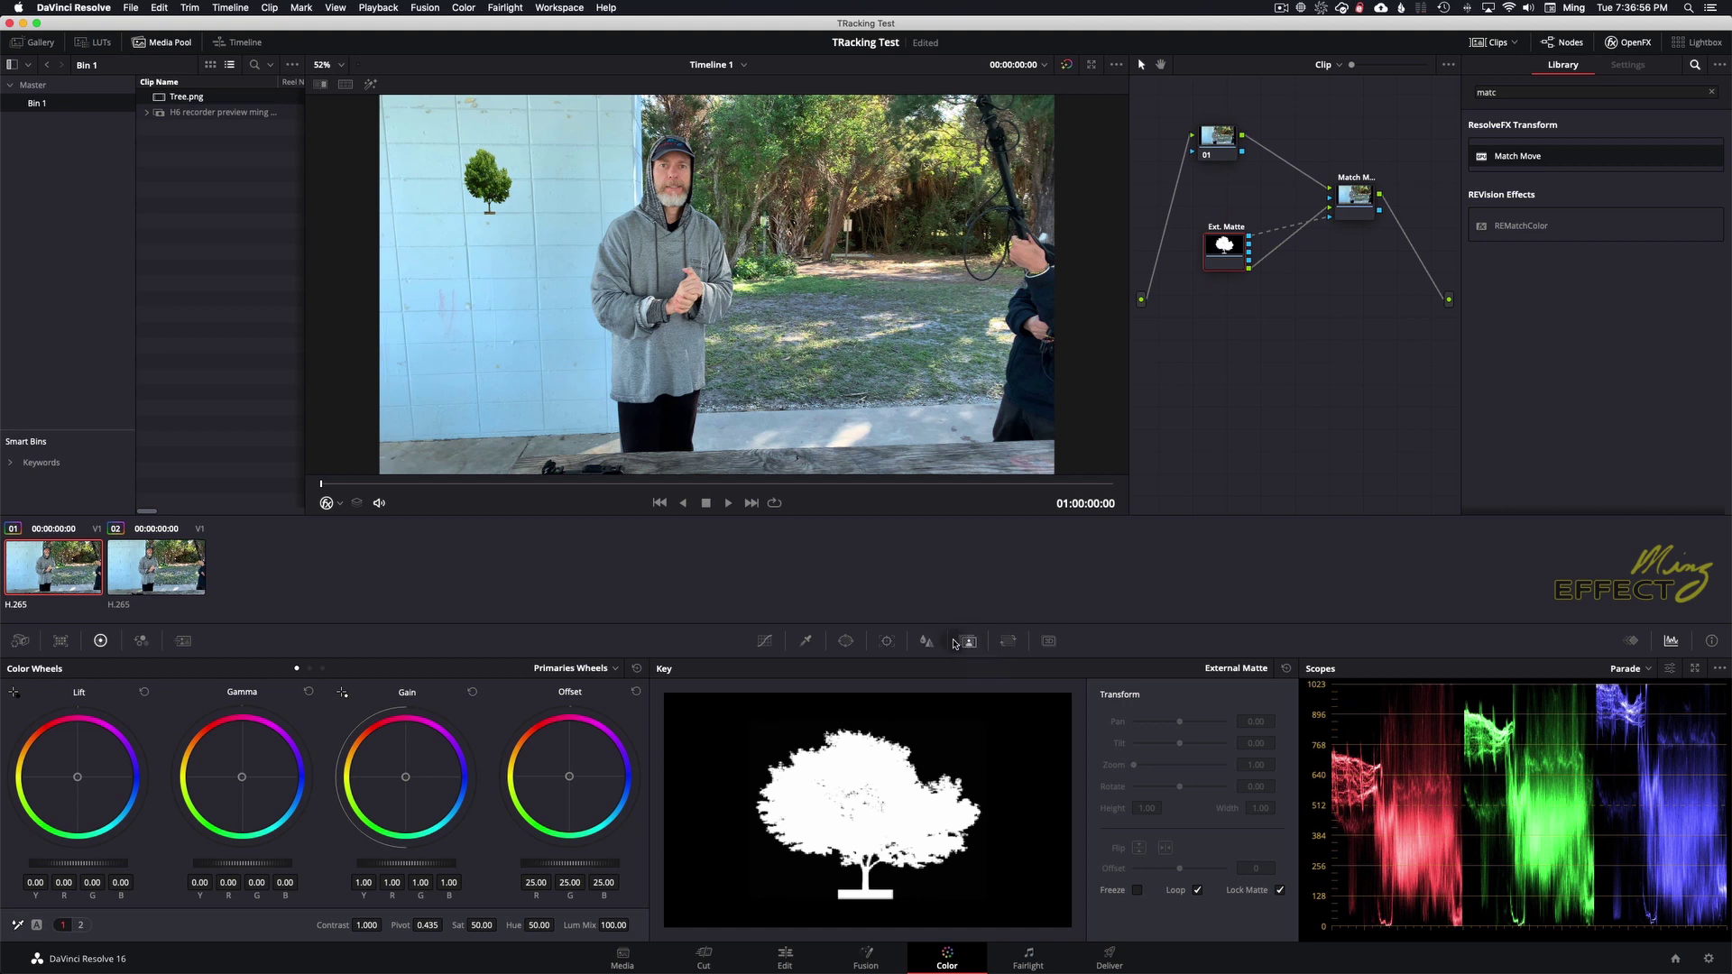
click(1279, 890)
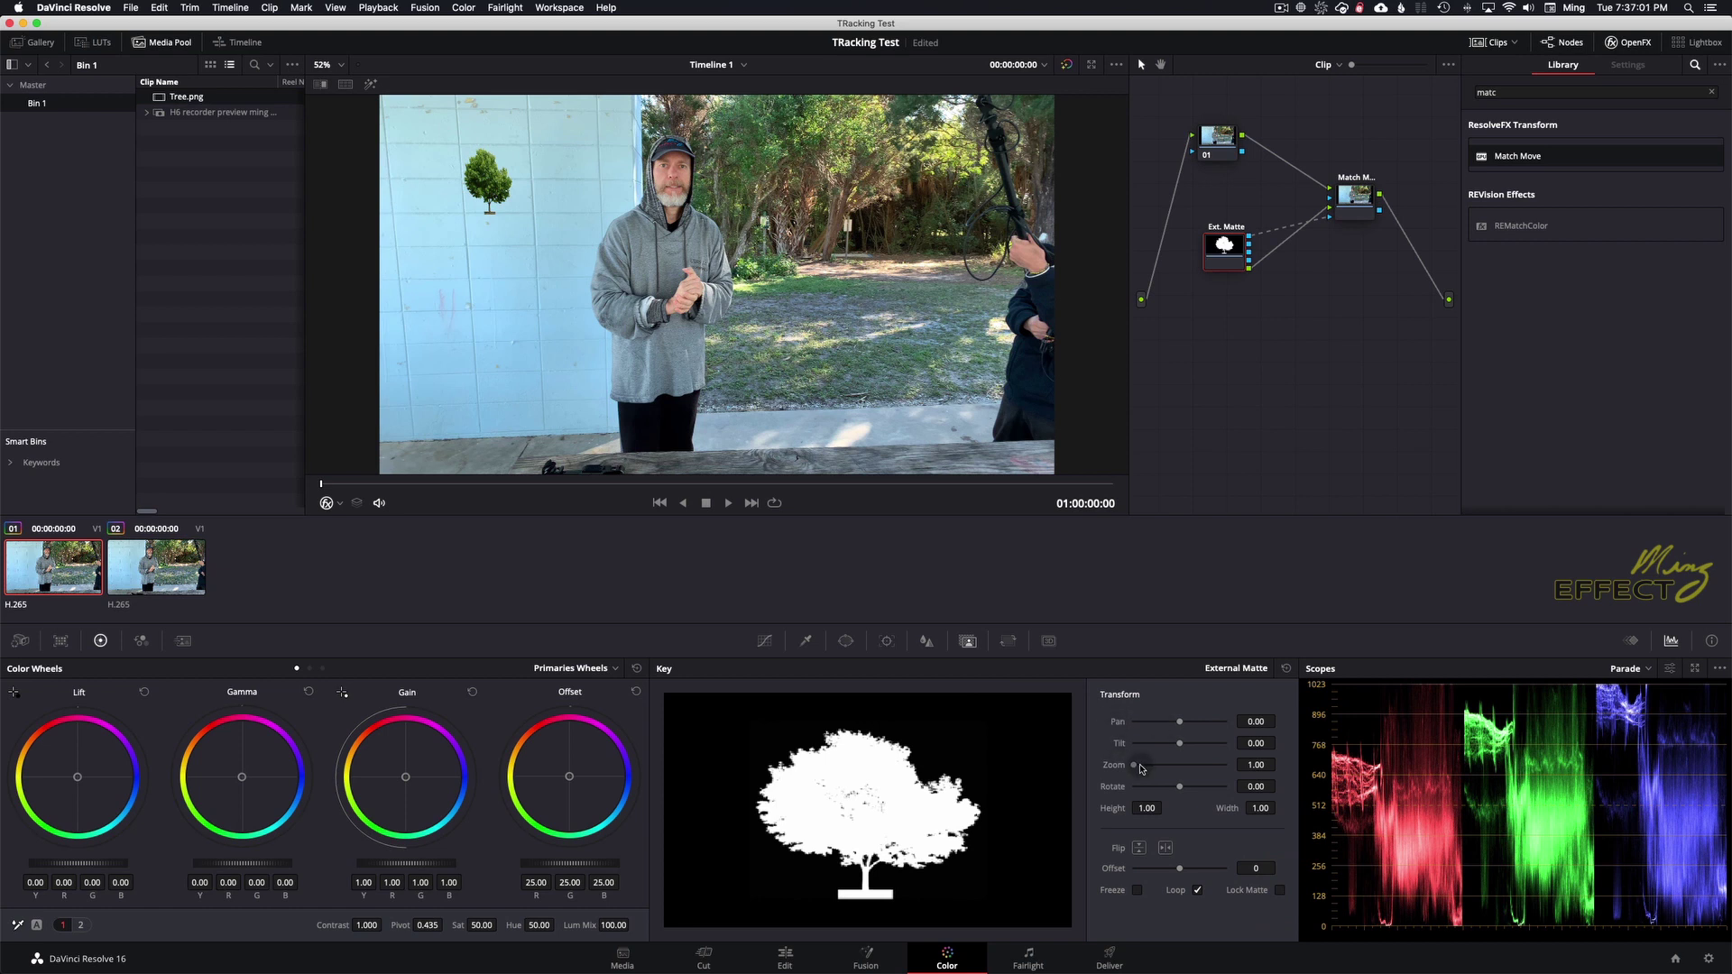
- Enlarge the matte's zoom, reset rotation to 0, set Tilt to -211.50, and scrub to check alignment
mouse_move(1133, 765)
mouse_down()
mouse_move(1109, 766)
mouse_move(1116, 789)
mouse_up()
double_click(1113, 786)
drag(1242, 743, 861, 493)
drag(1256, 743, 1257, 743)
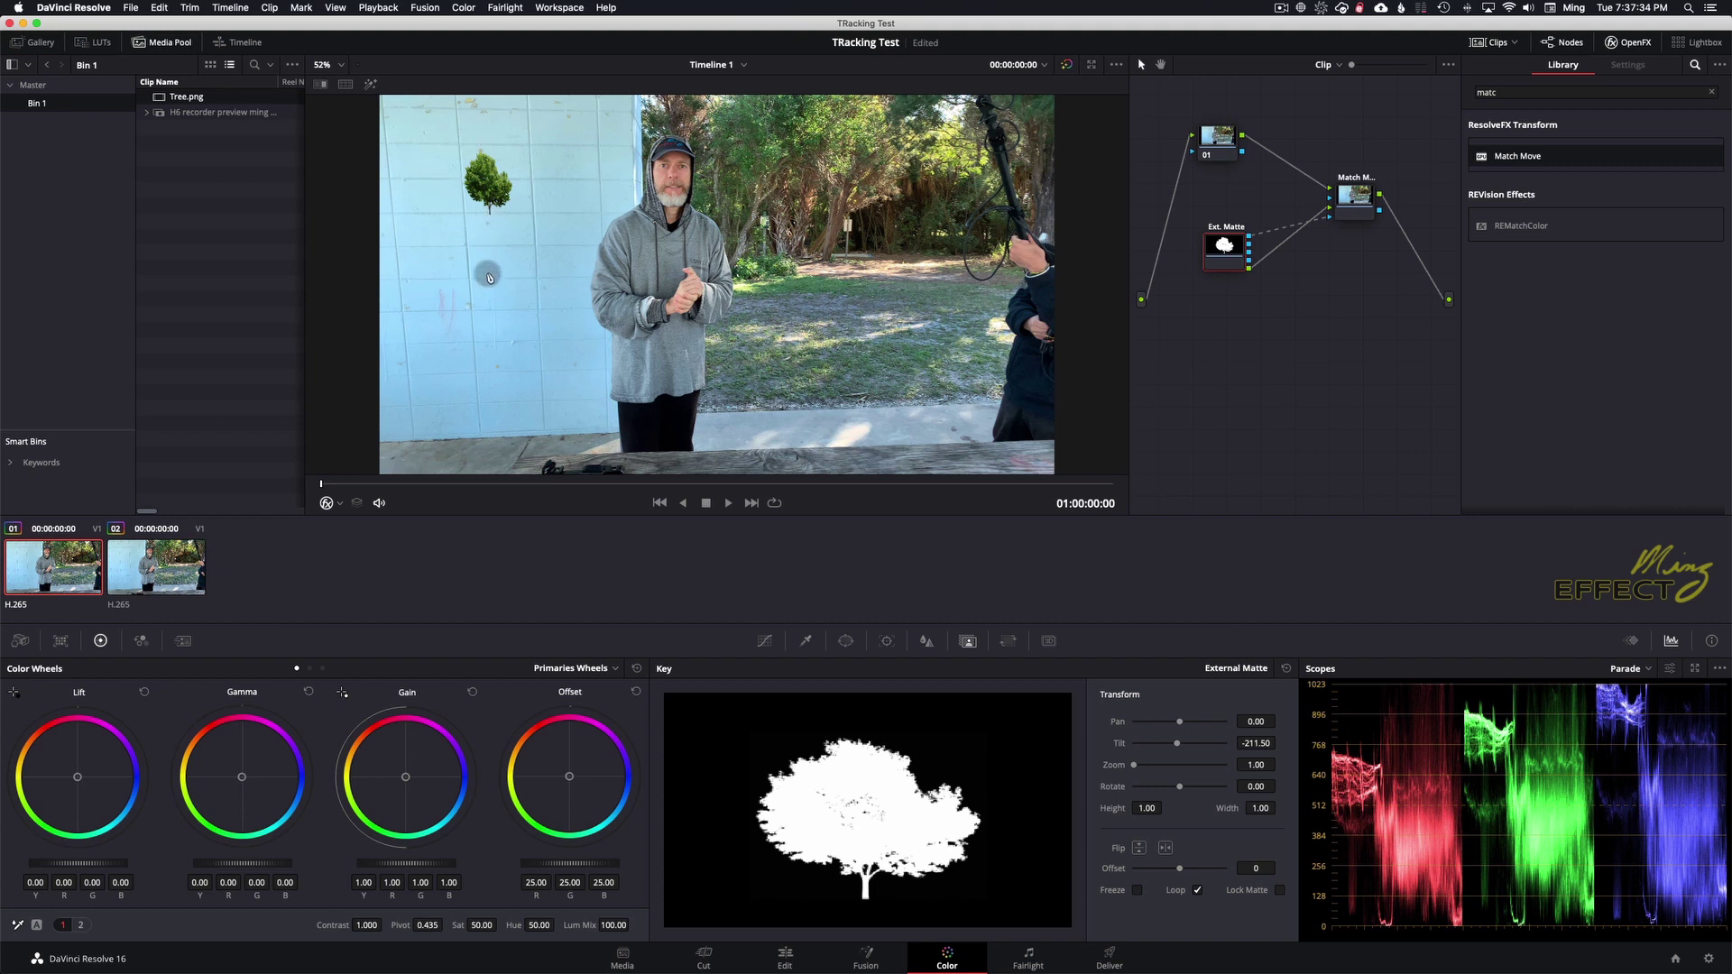
drag(343, 486, 310, 502)
- Nudge the Ext. Matte node in the graph and reselect Match Move to view its settings
drag(1214, 247, 1201, 240)
click(1360, 200)
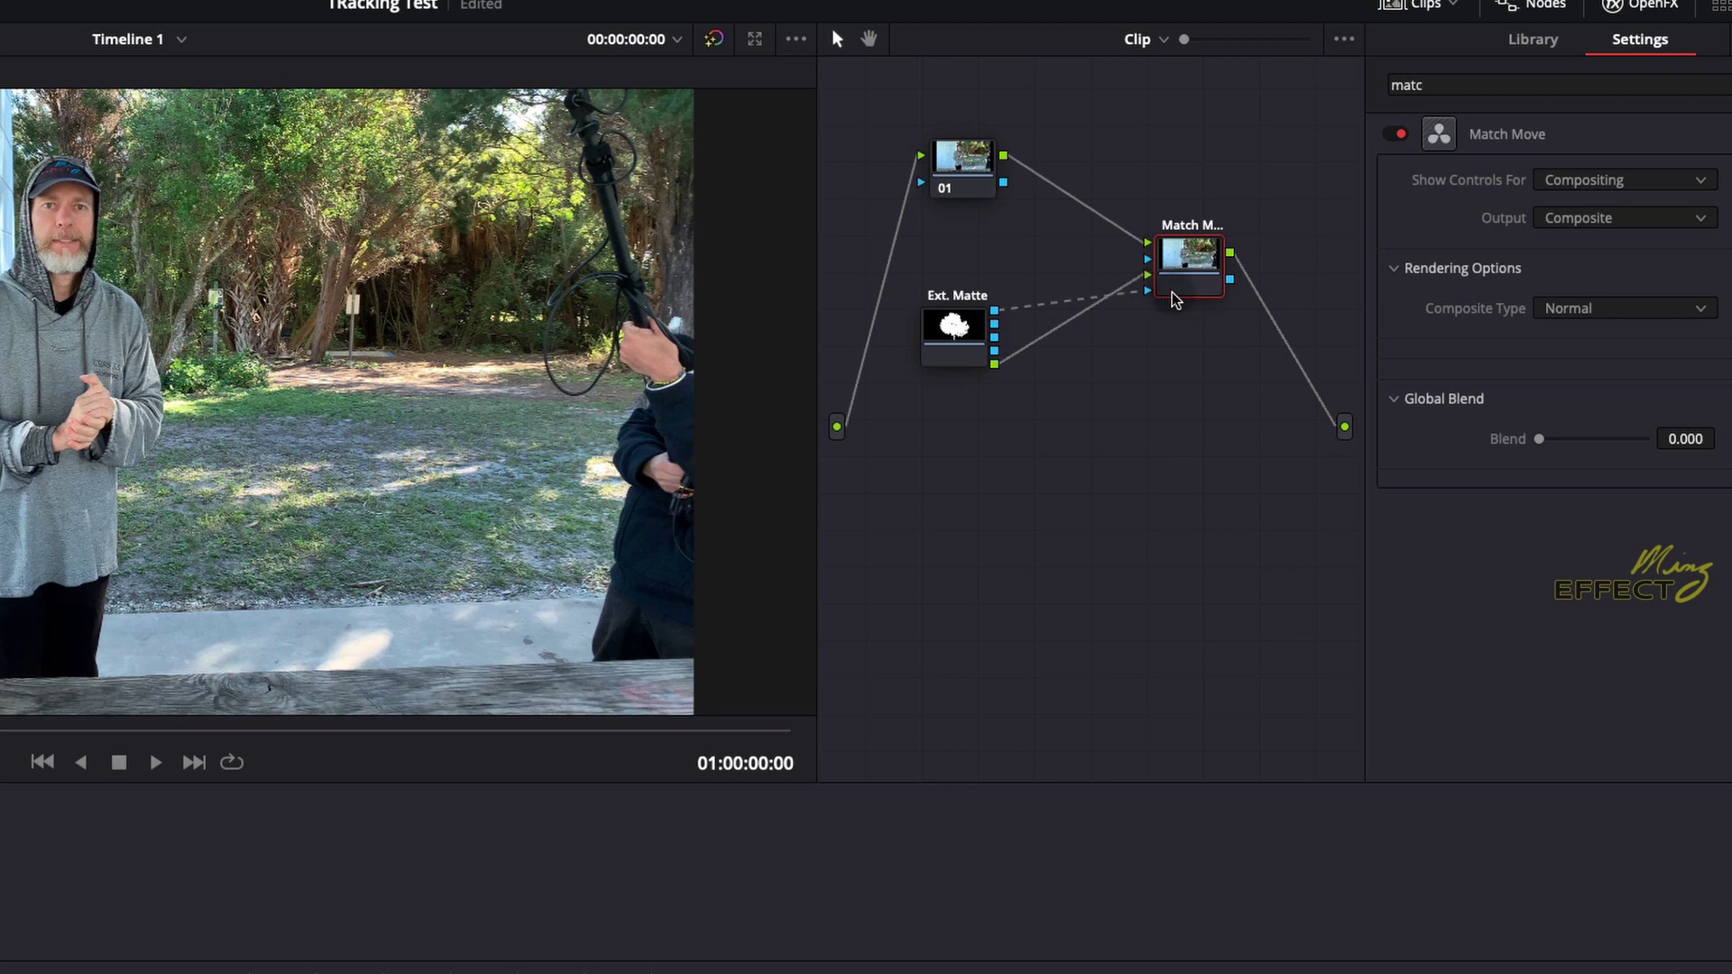
click(1184, 297)
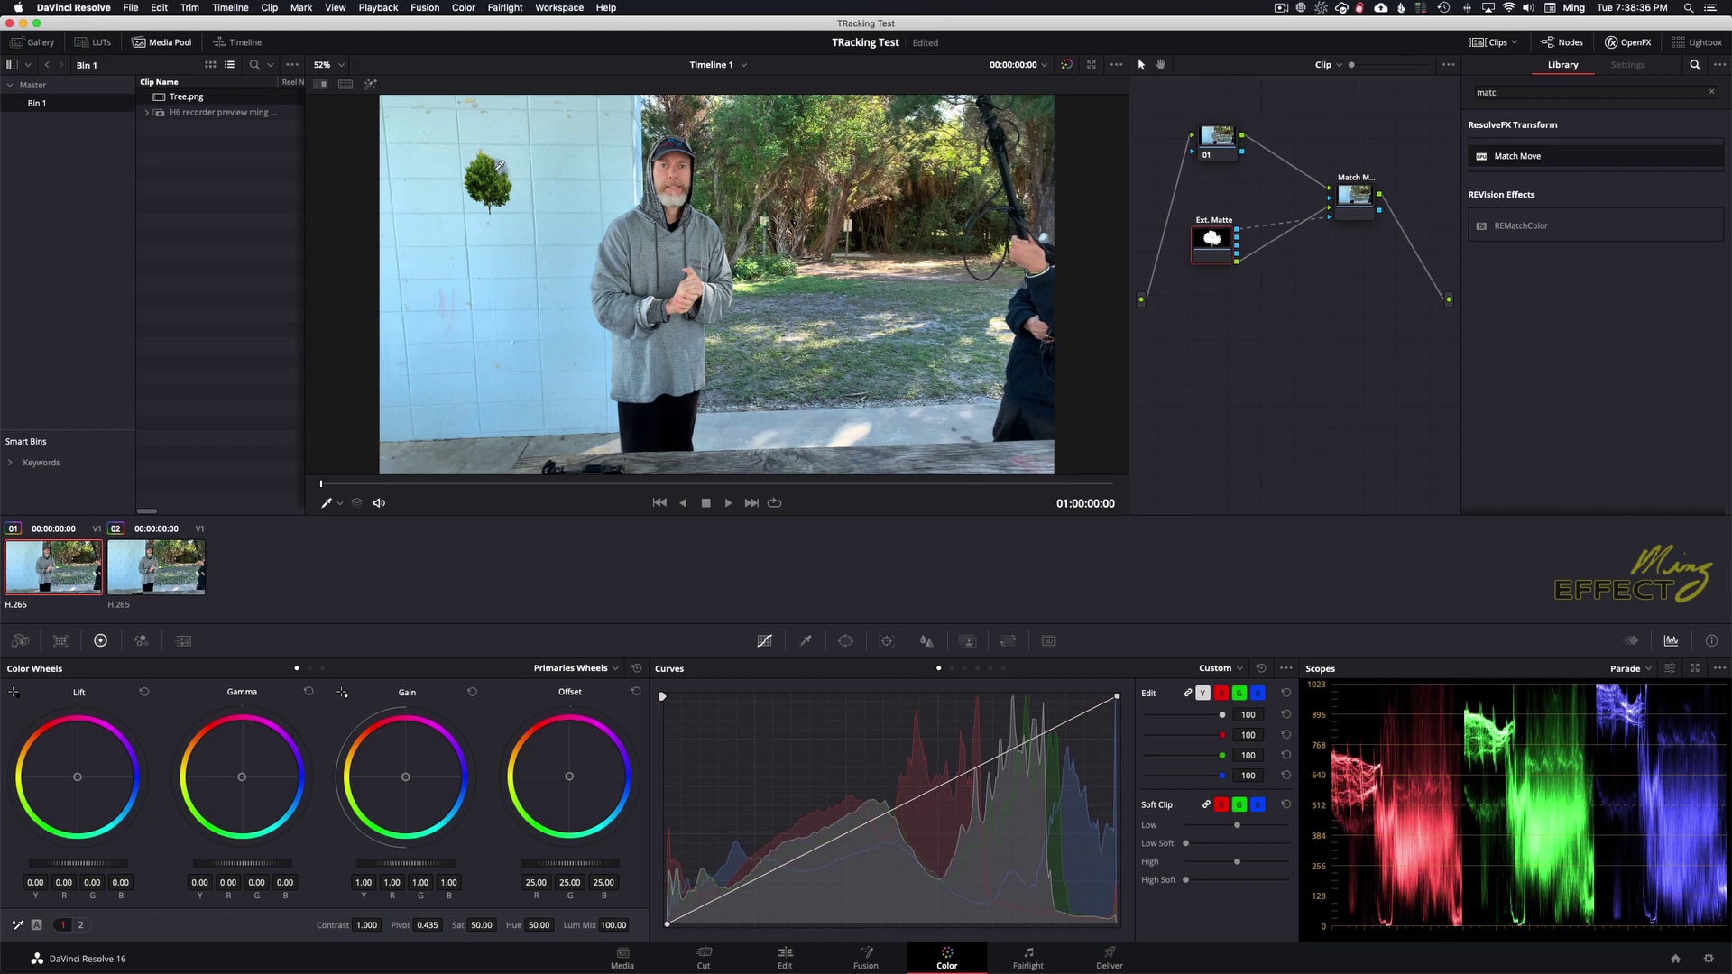
- Add serial node 04 after Ext. Matte and reposition the Ext. Matte node
right_click(1211, 239)
mouse_move(1280, 307)
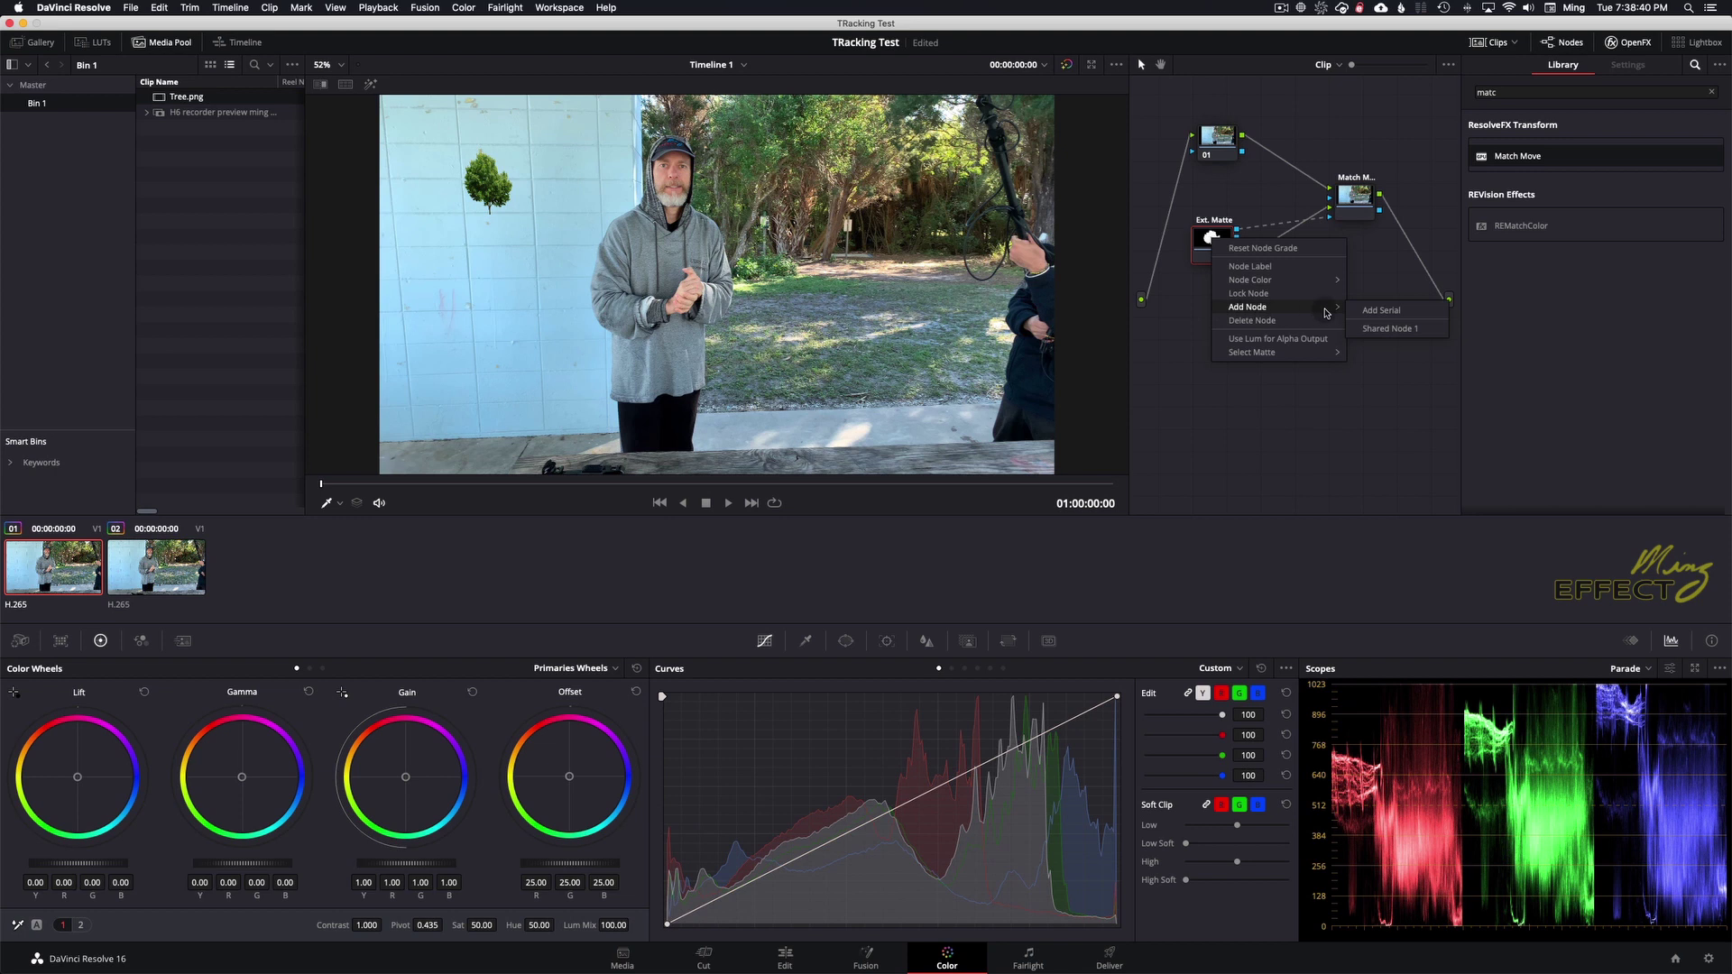
click(1370, 312)
drag(1213, 242, 1302, 277)
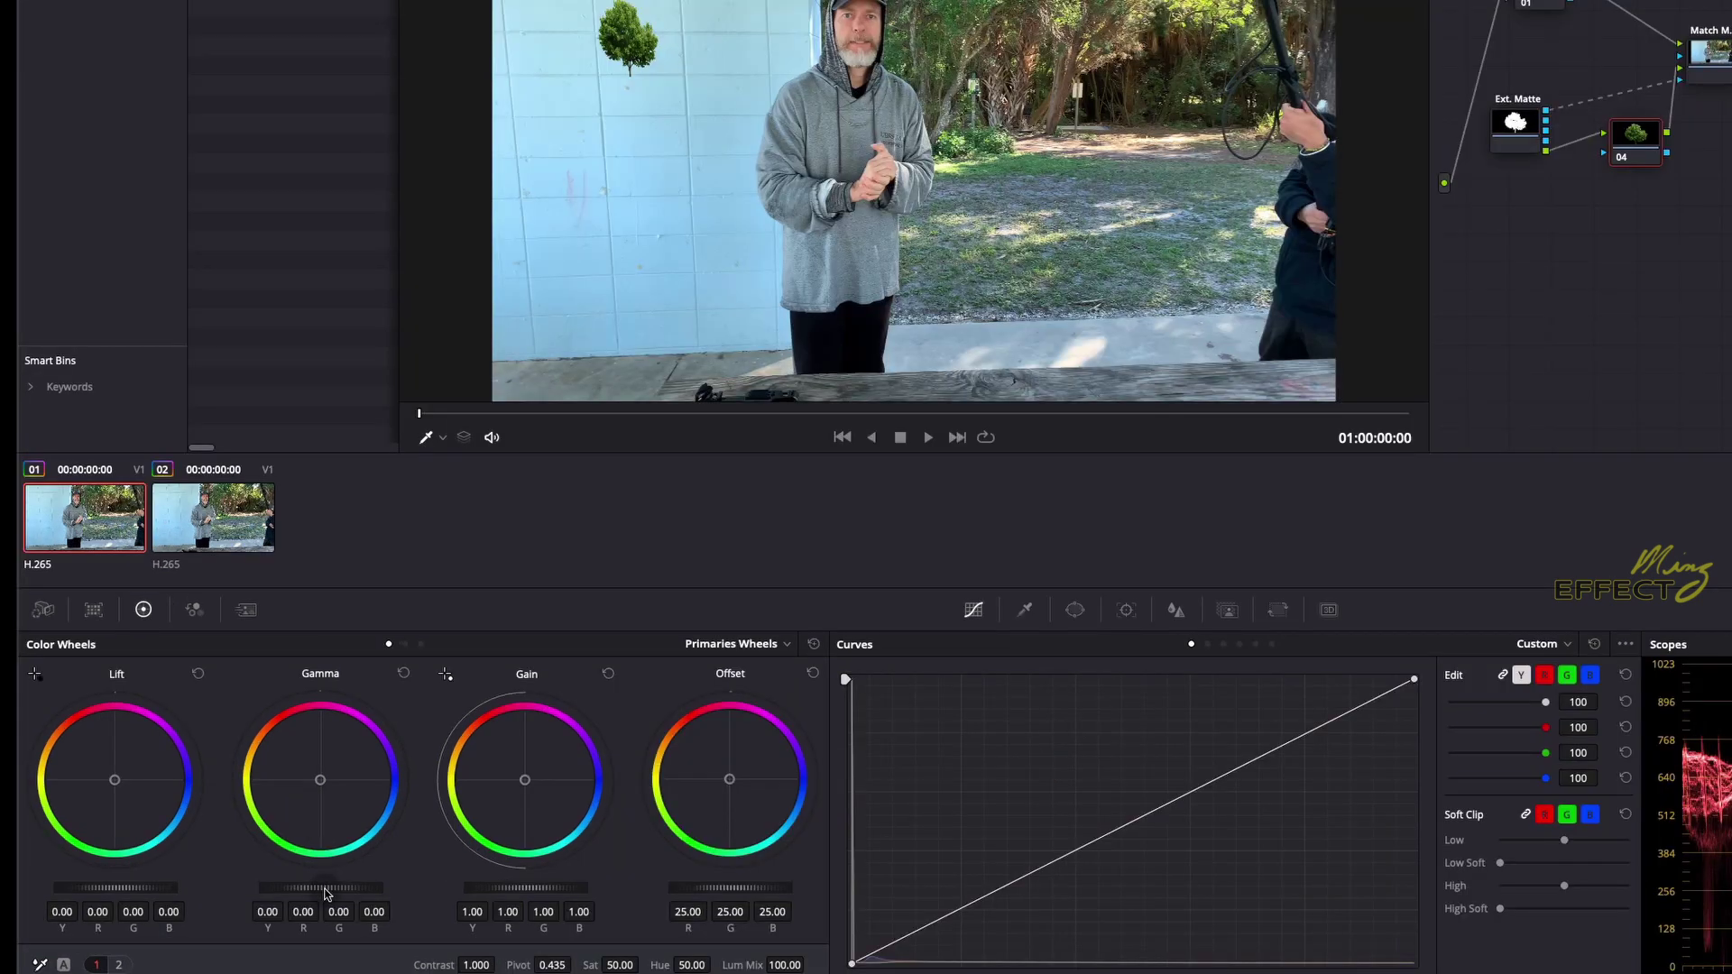
- On node 04, raise gamma slightly and lower gain to 0.63 to darken the tree
mouse_move(326, 893)
mouse_down()
mouse_move(347, 893)
mouse_move(327, 893)
mouse_up()
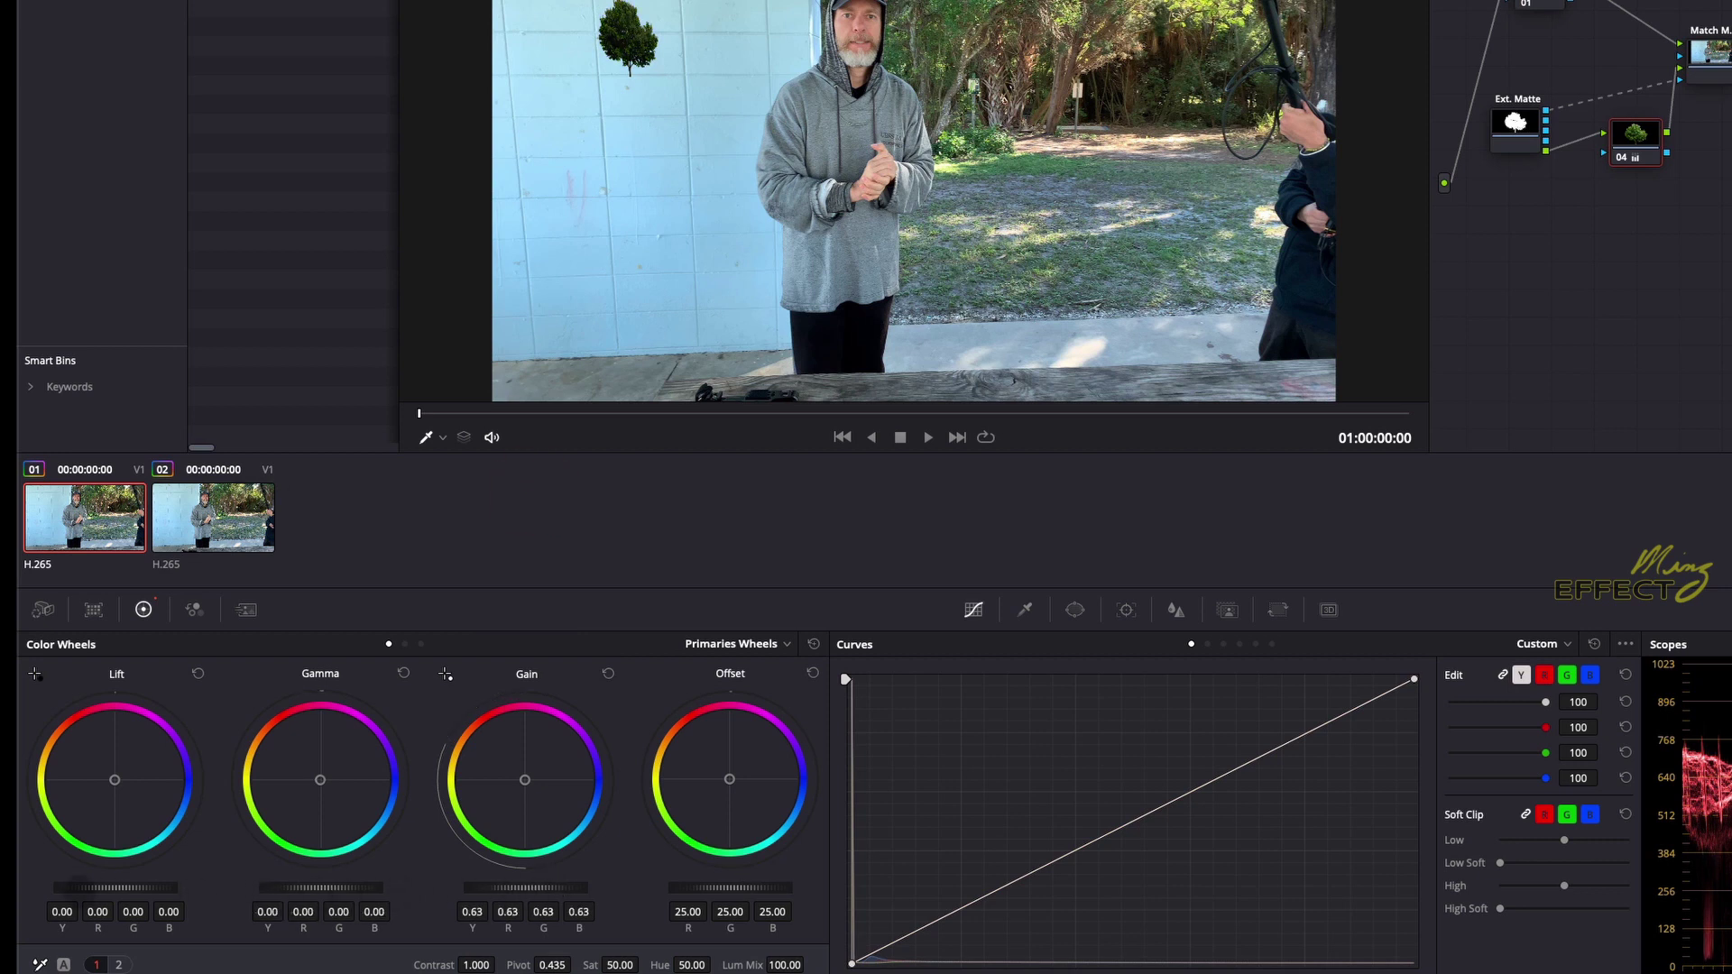
drag(525, 887, 695, 902)
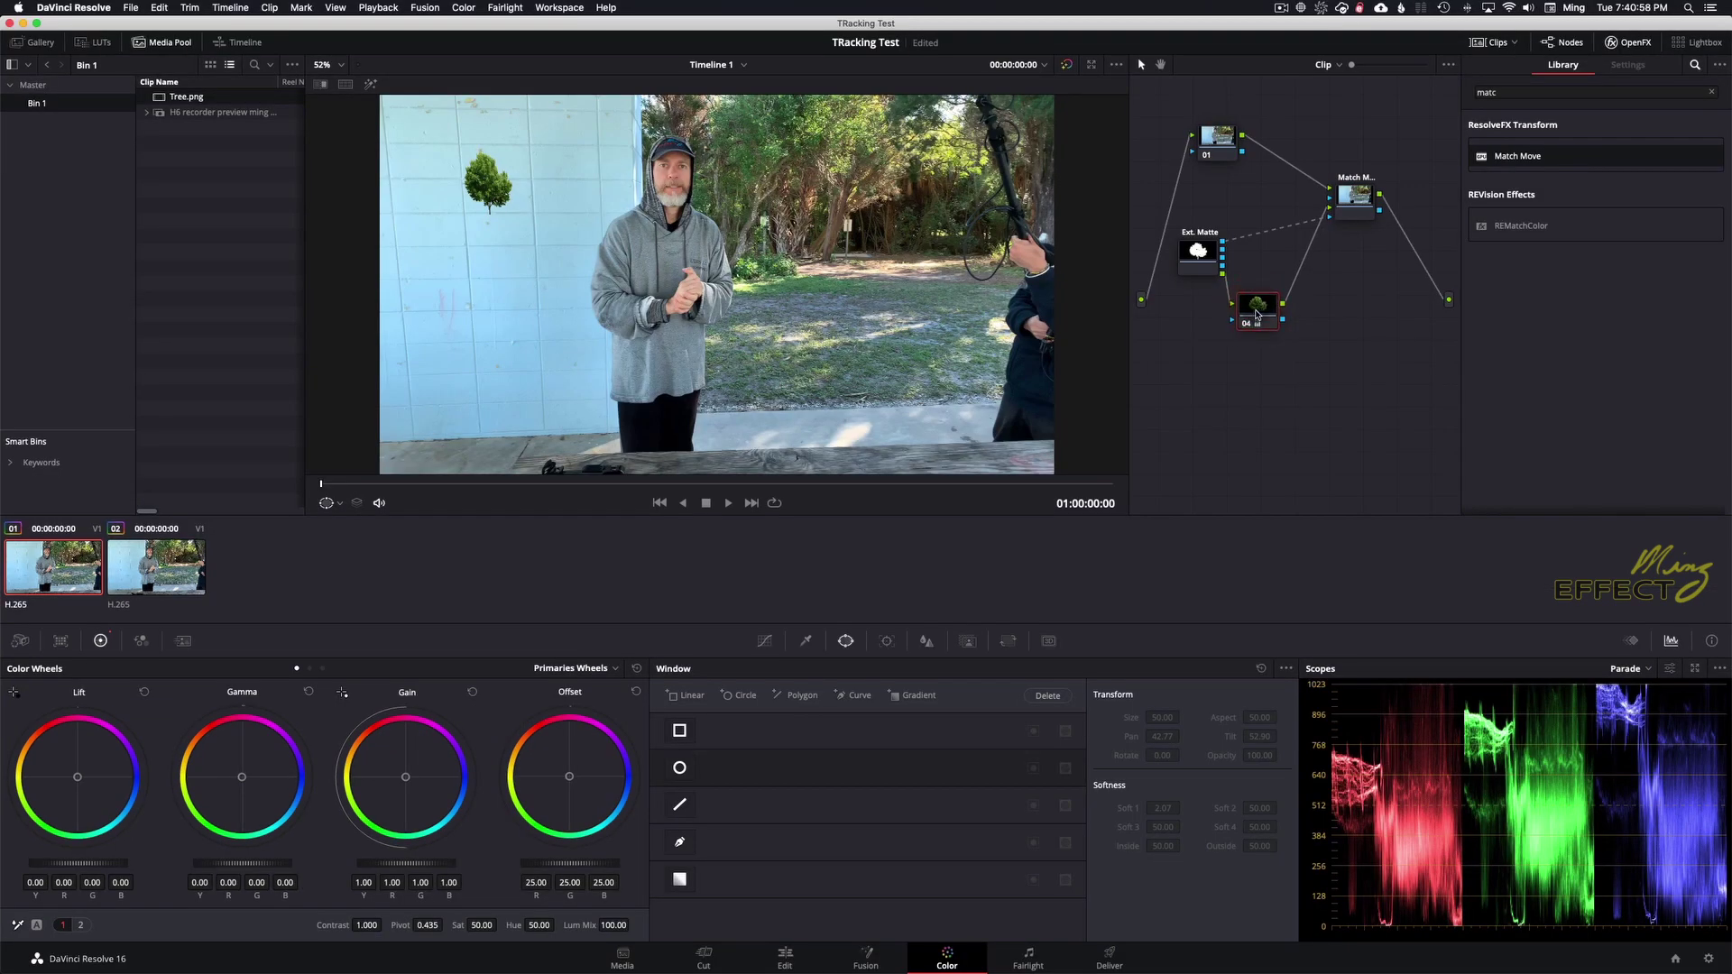
right_click(1256, 314)
mouse_move(1317, 380)
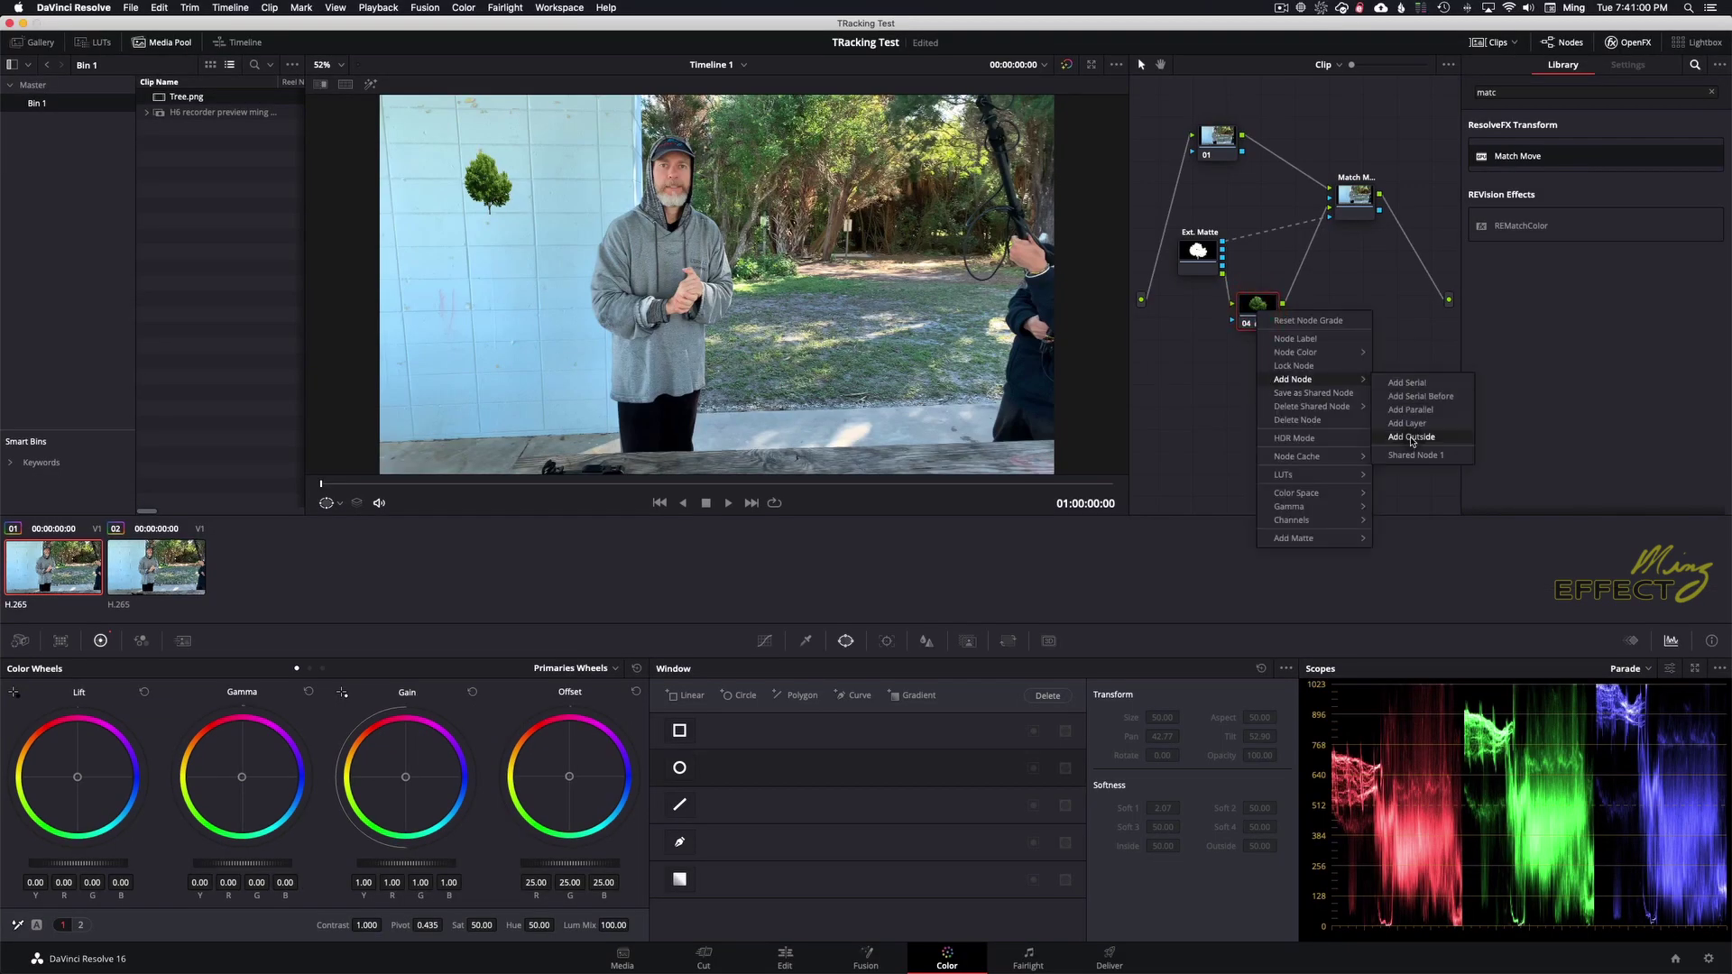
click(1397, 310)
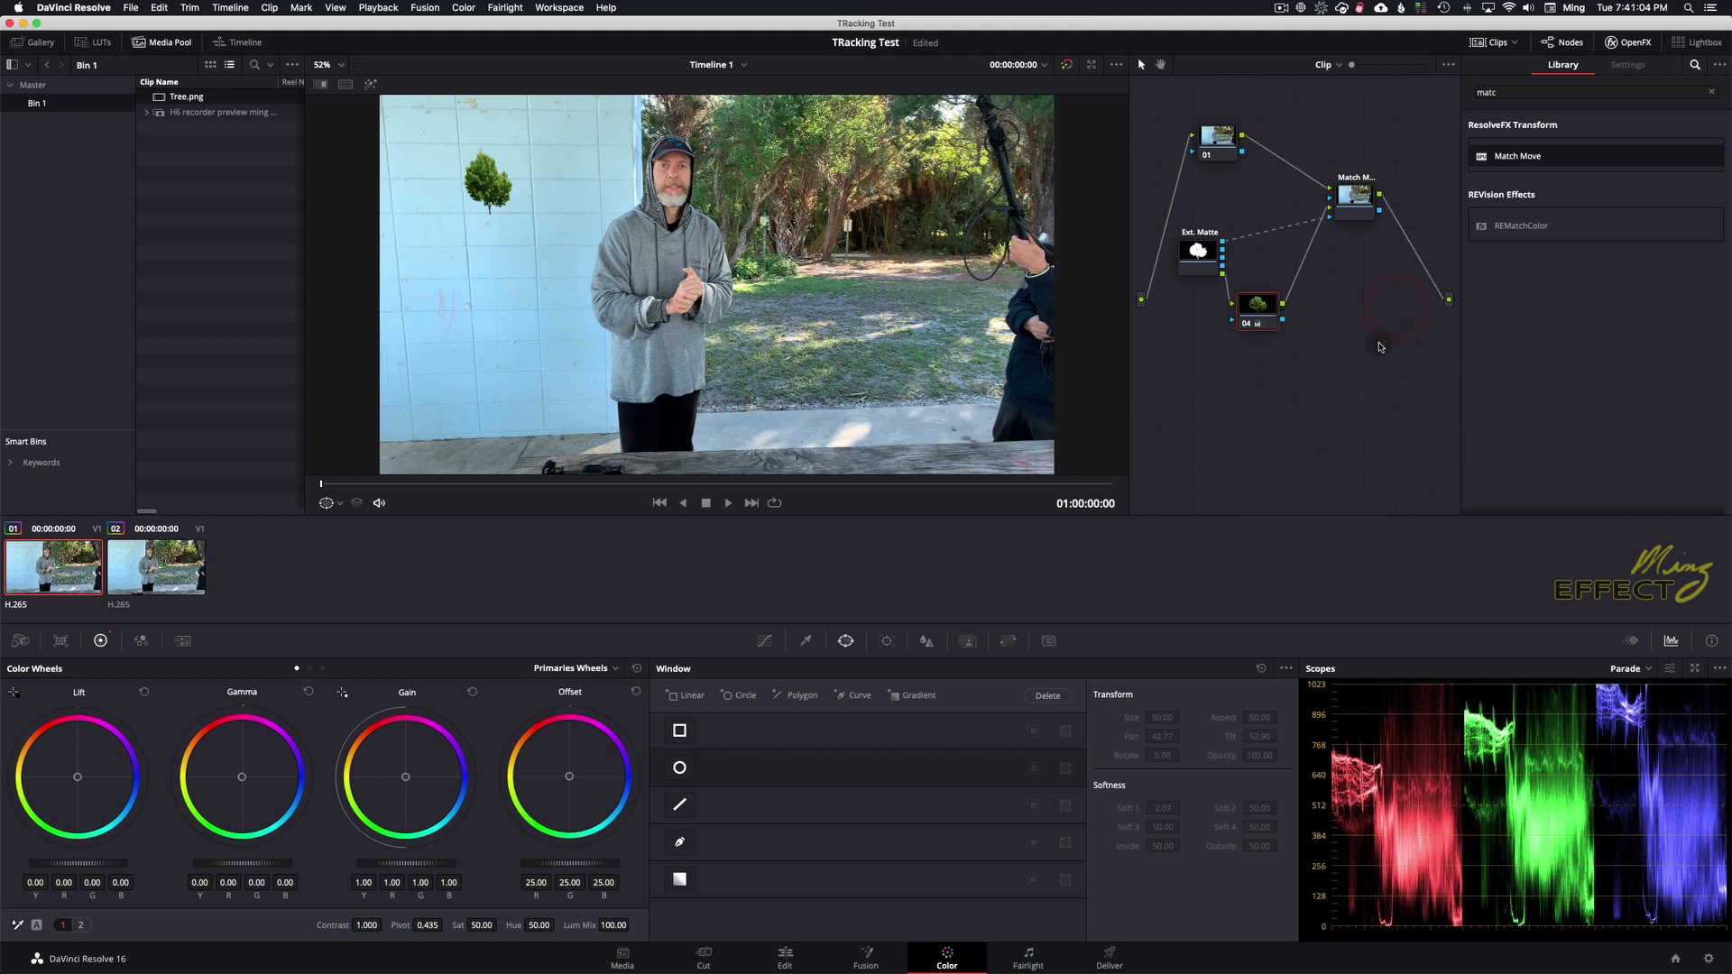
- Show the Curves palette, nudge node 04 up in the graph, and scrub the clip to review
key(alt+shift+c)
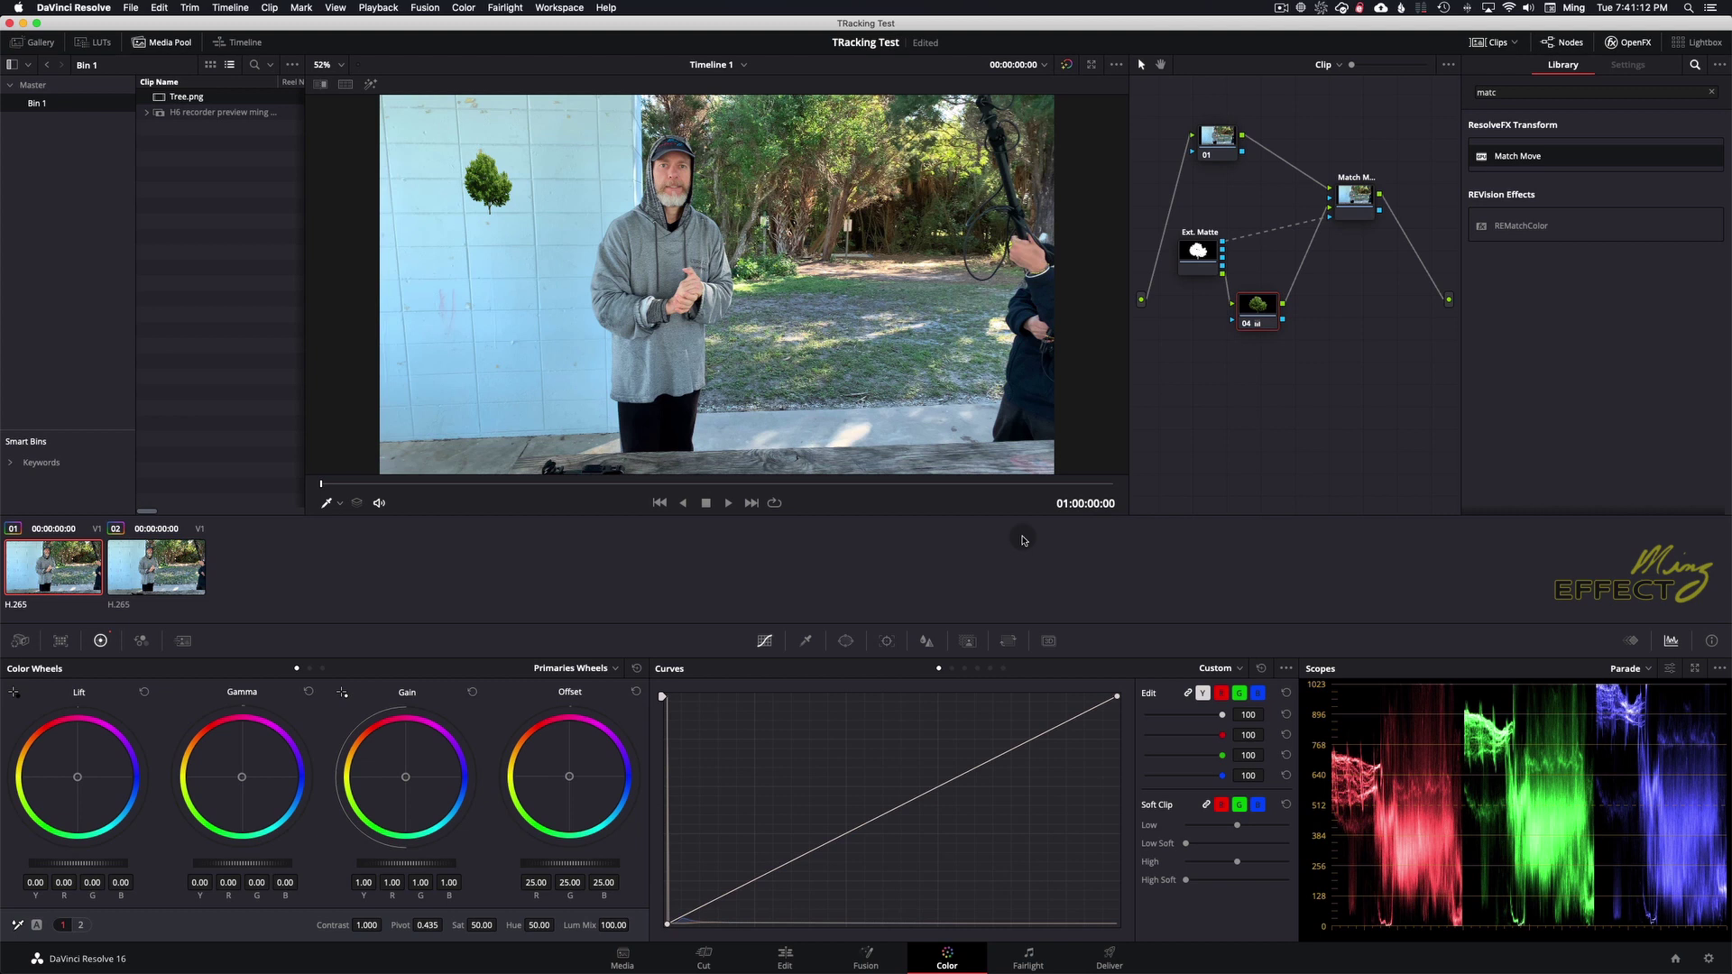
drag(1262, 313, 1268, 292)
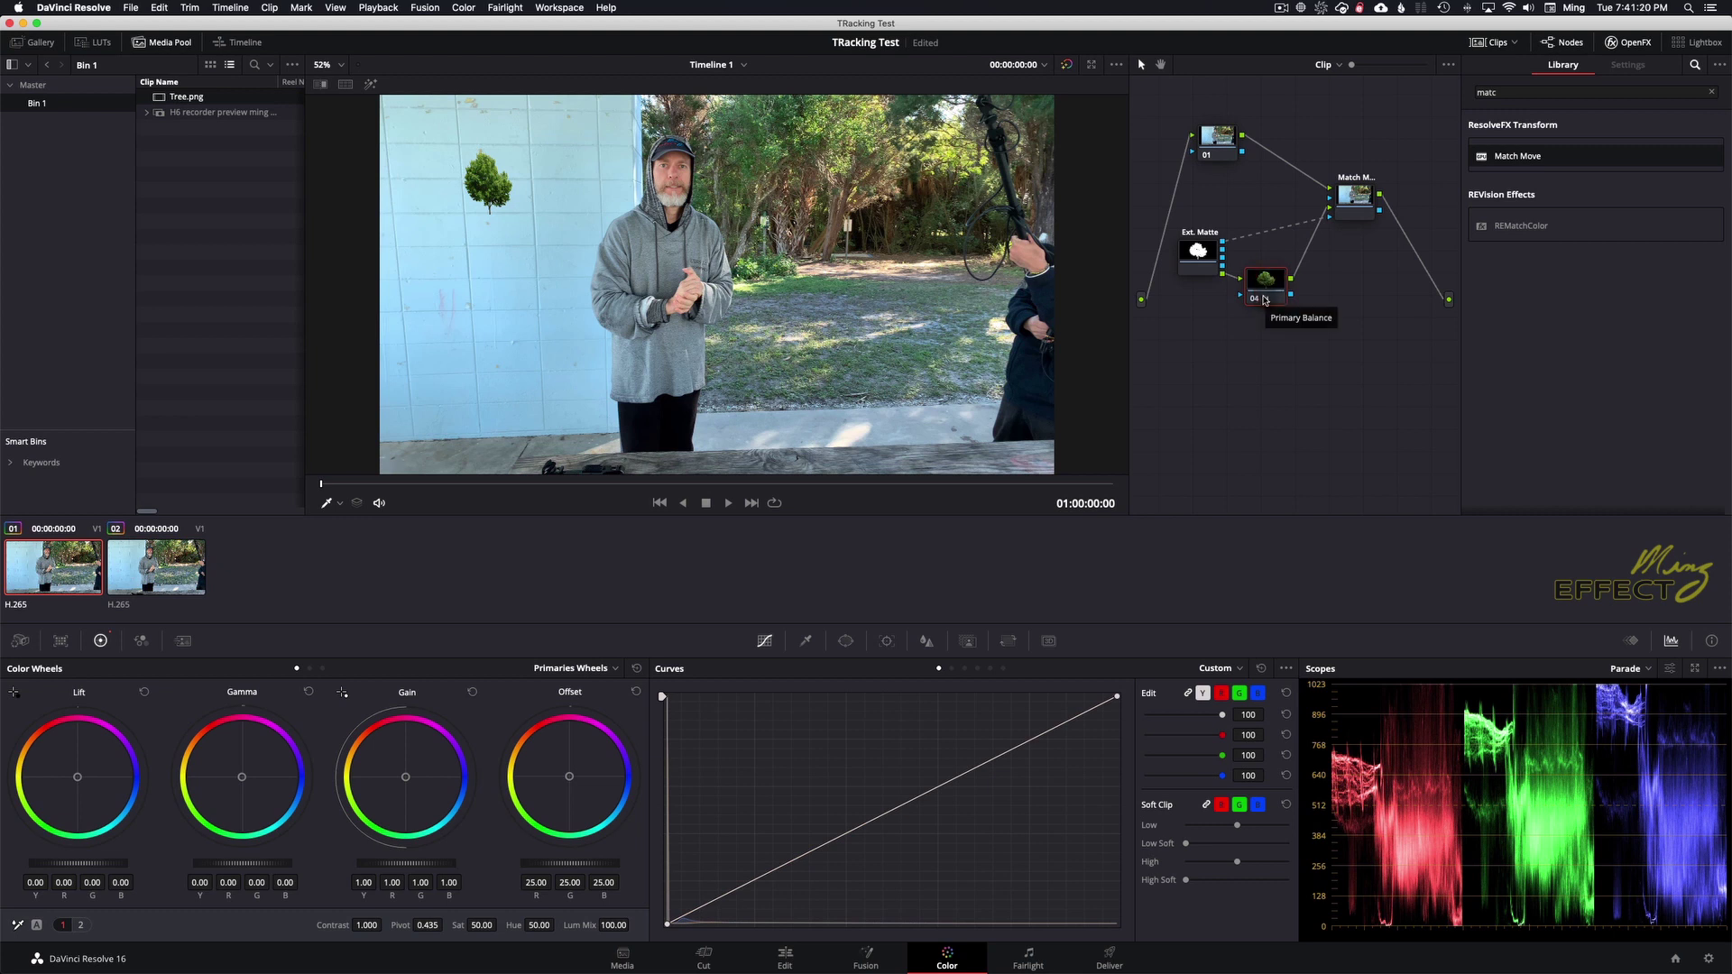
drag(1261, 291, 1269, 285)
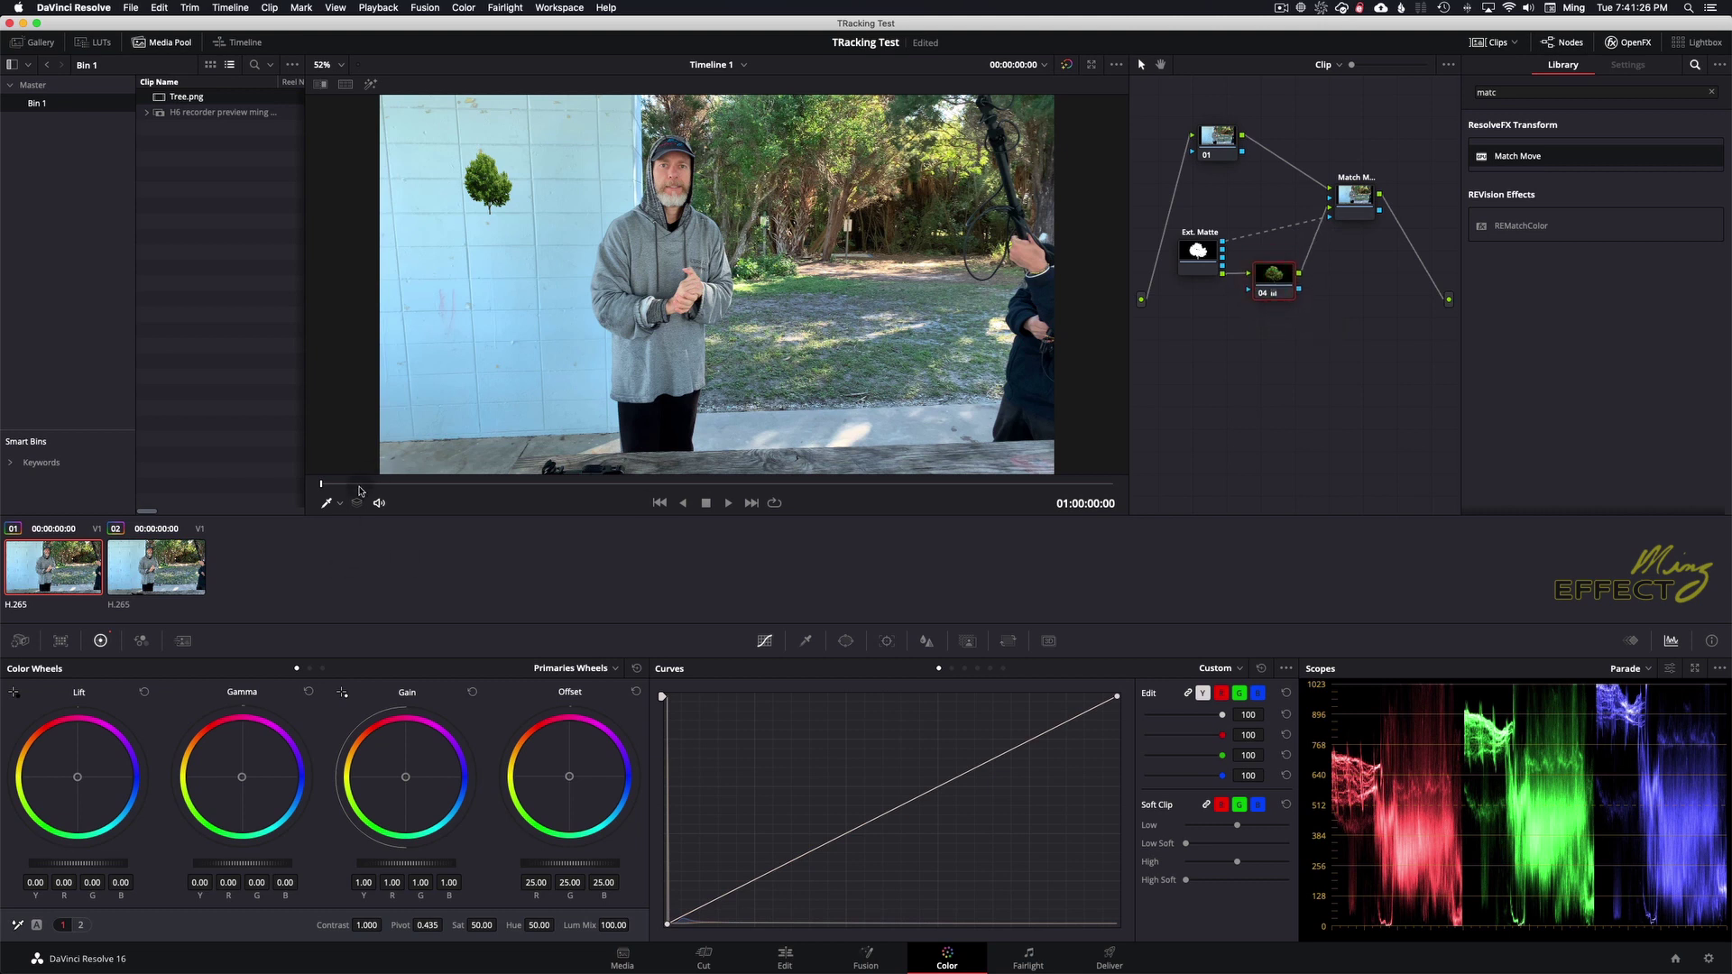
drag(374, 484, 320, 484)
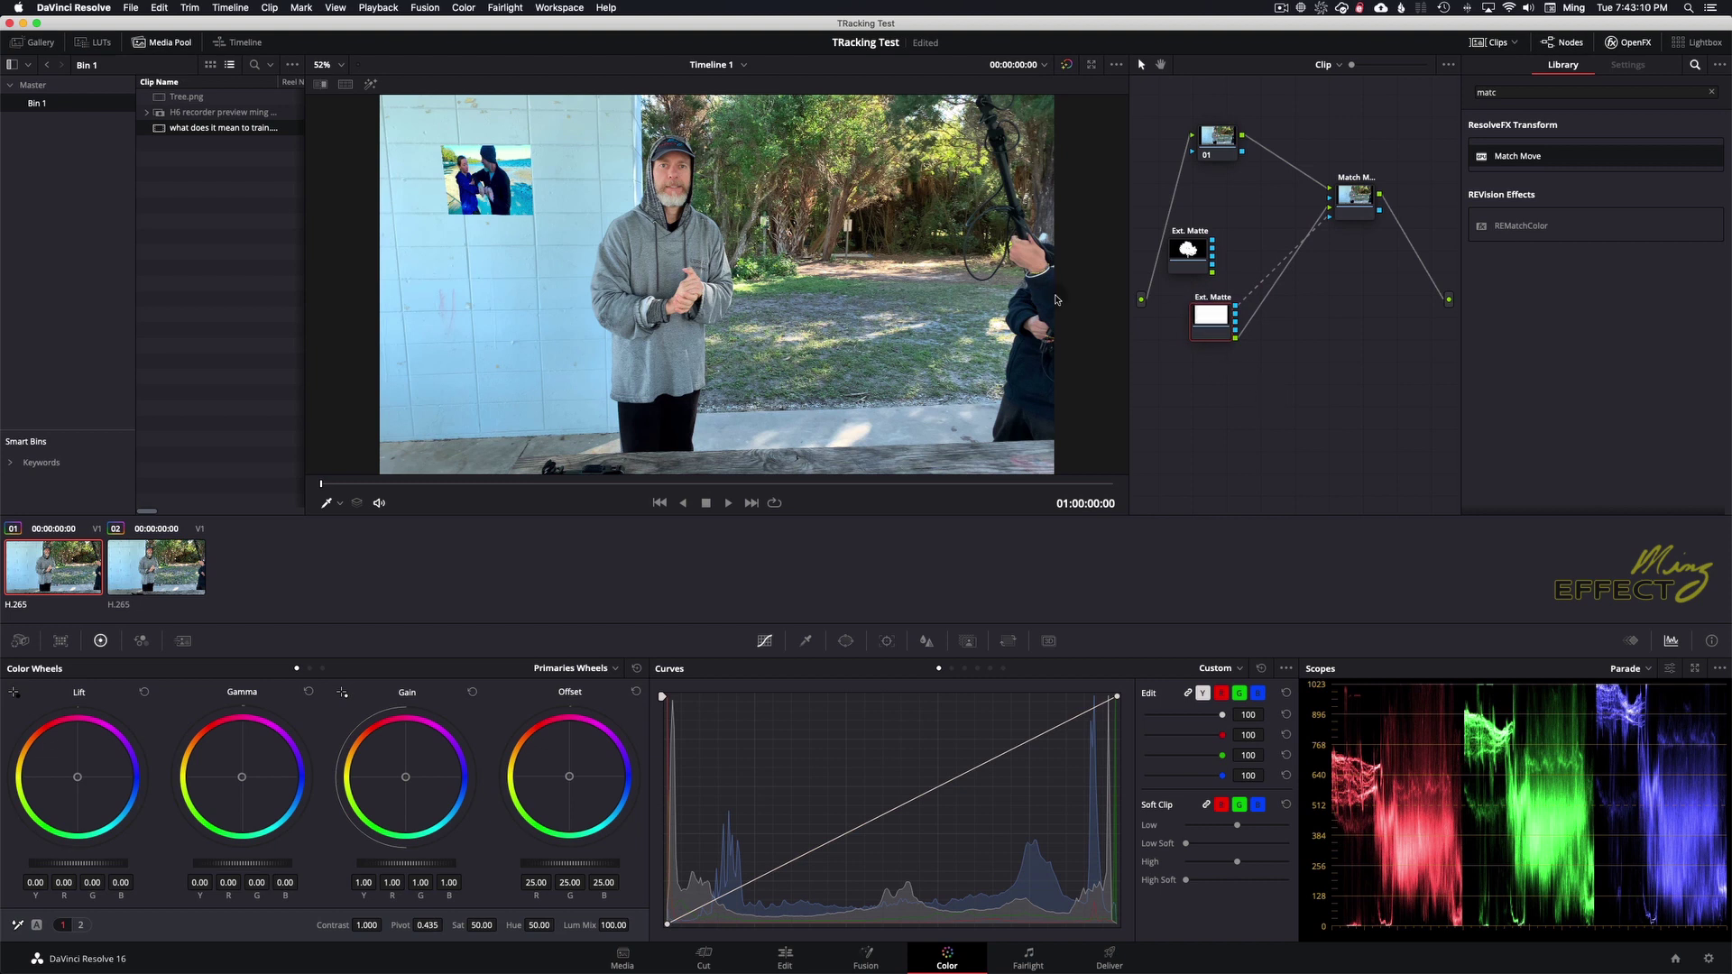
- Rearrange the two Ext. Matte nodes in the graph, then play and scrub the photo composite on the wall
mouse_move(1214, 306)
mouse_down()
mouse_move(1246, 249)
mouse_move(1206, 309)
mouse_up()
drag(1245, 250, 1218, 251)
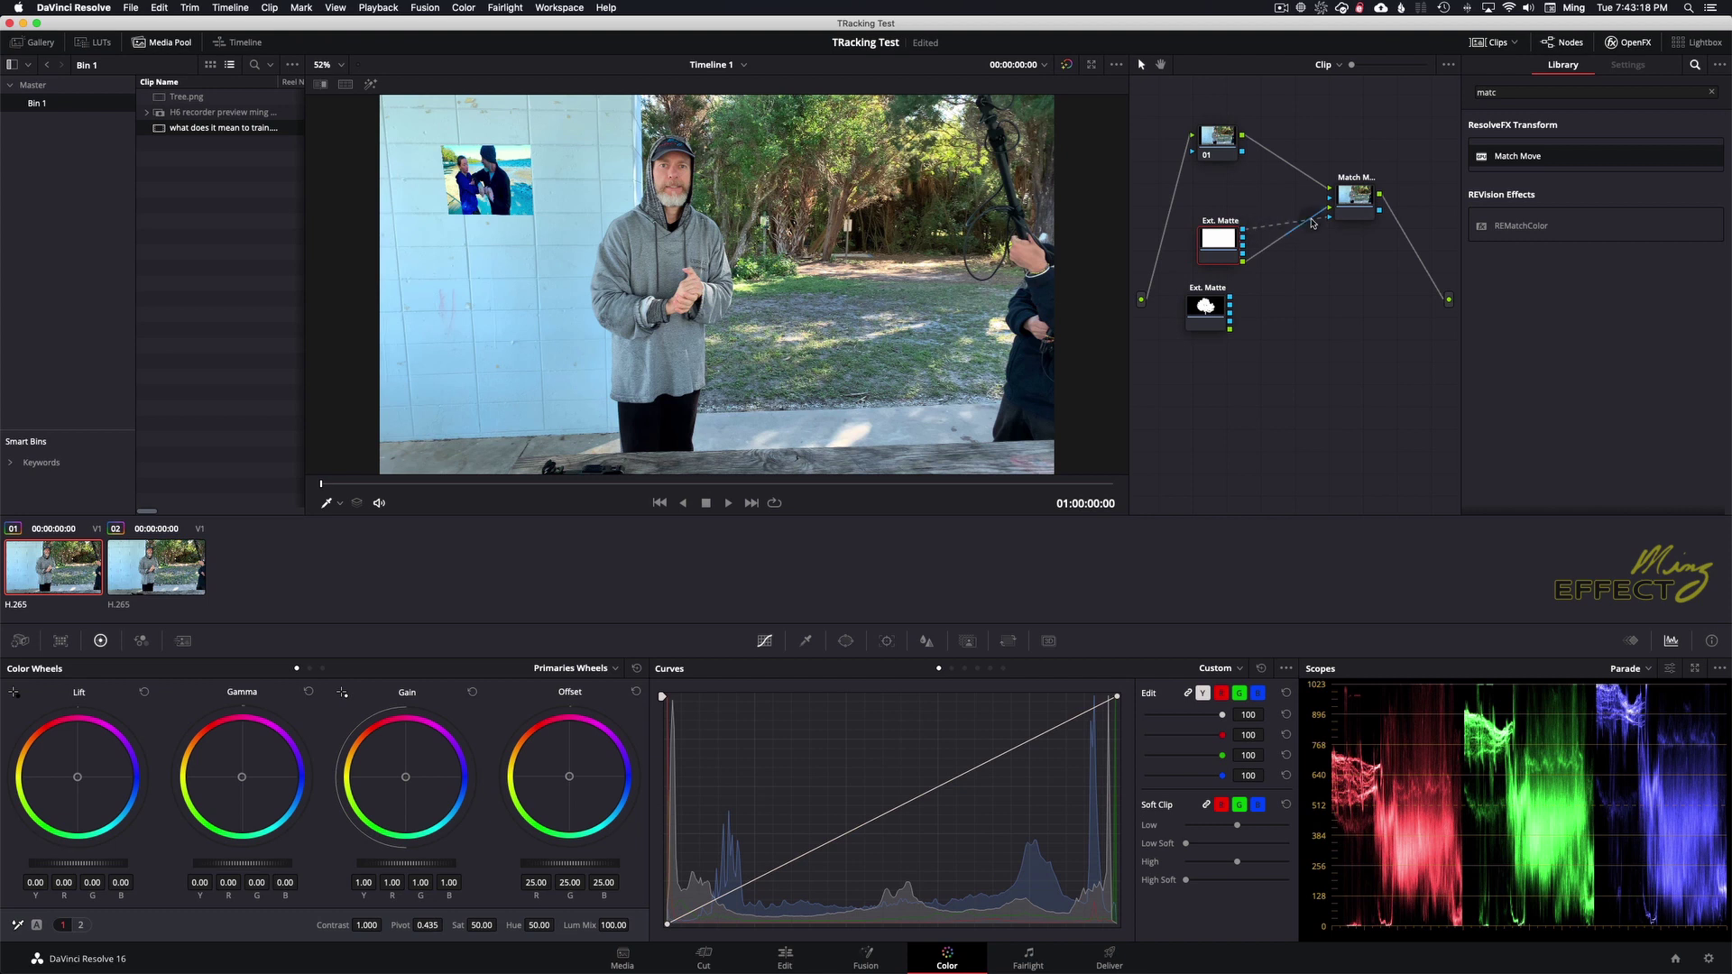
drag(1217, 239, 1209, 237)
right_click(1213, 242)
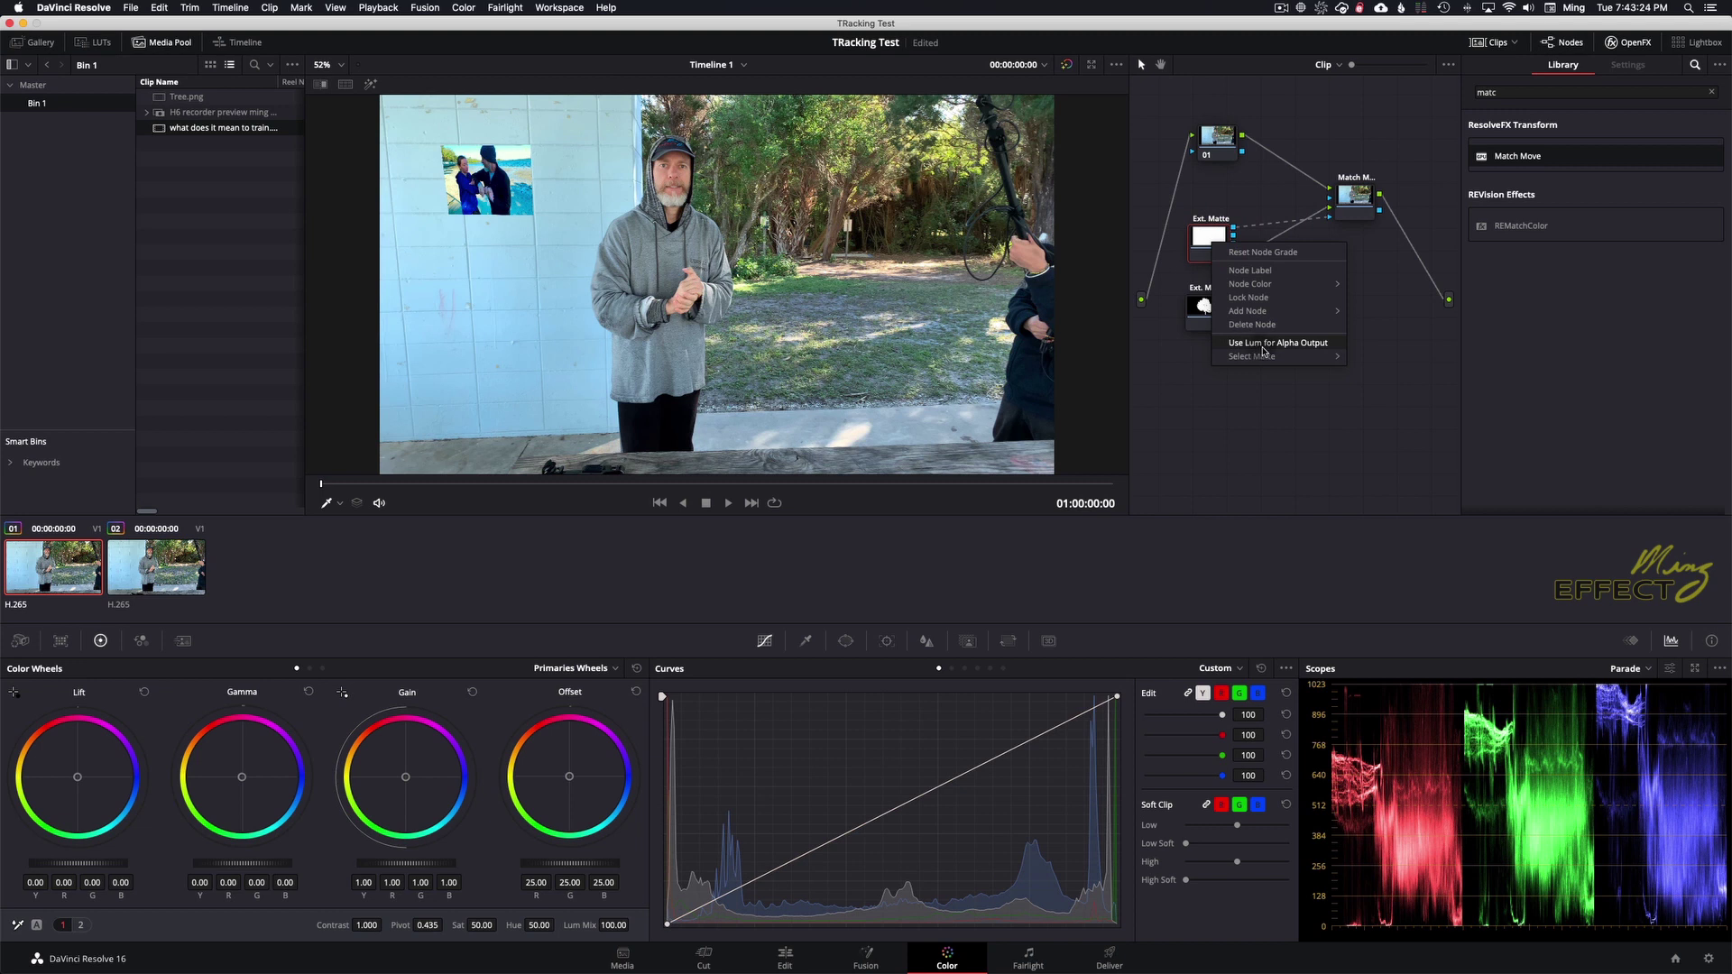
click(1184, 367)
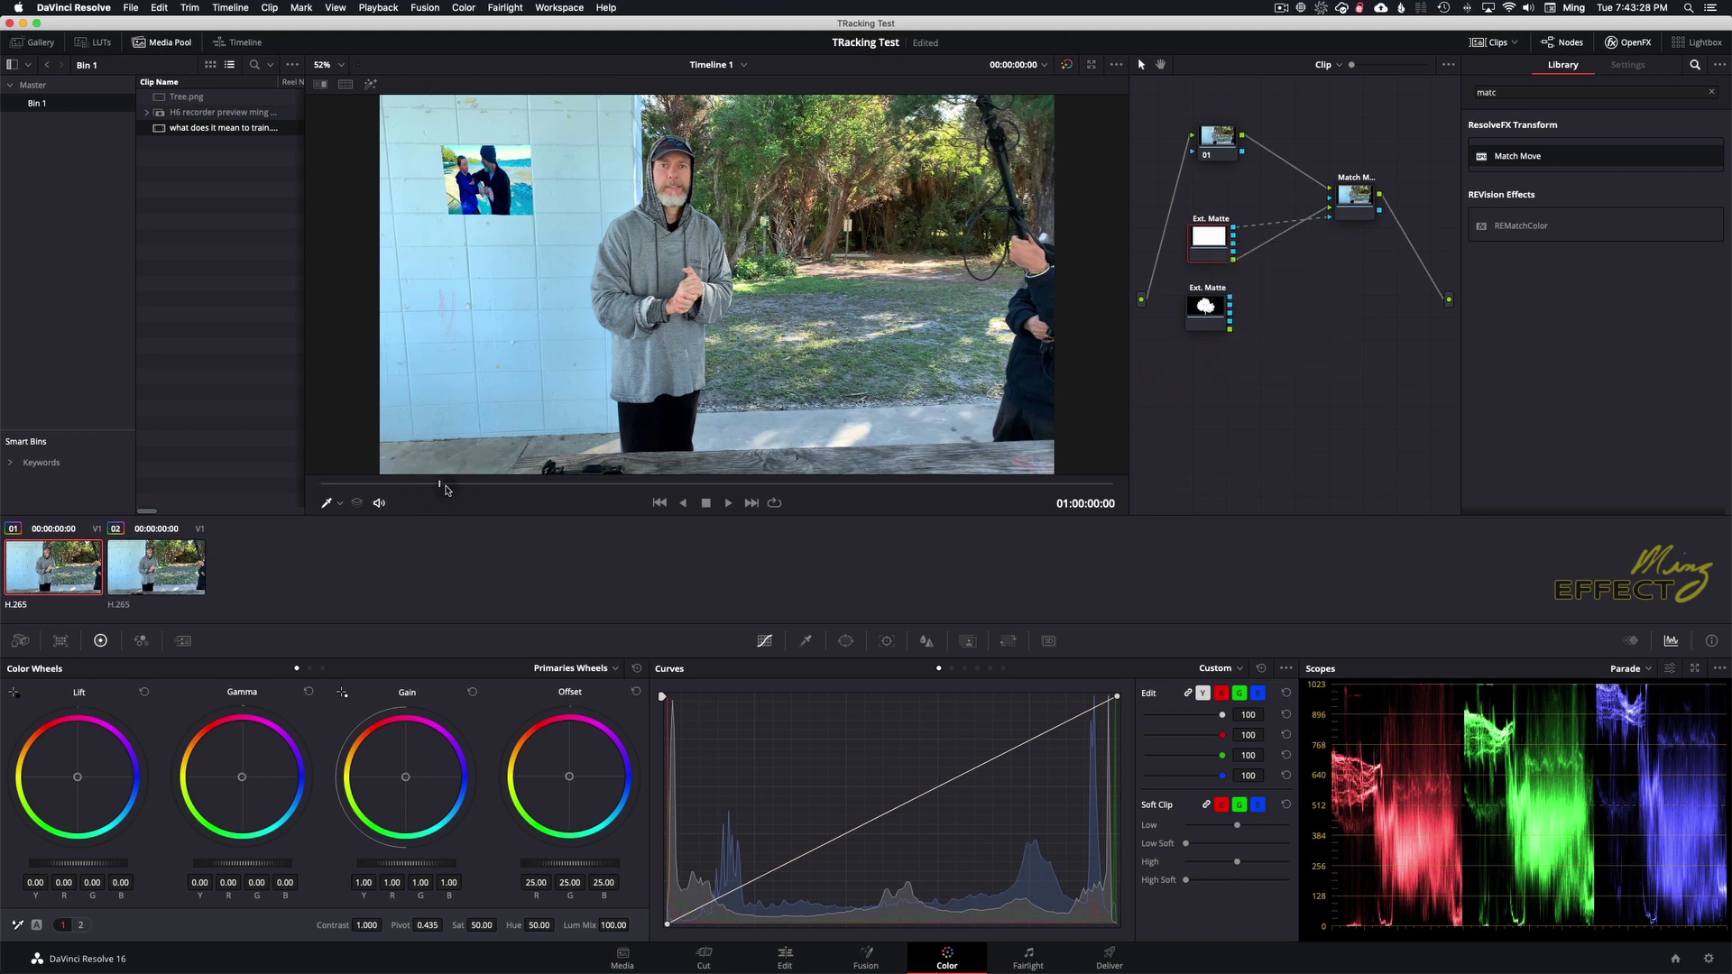
key(space)
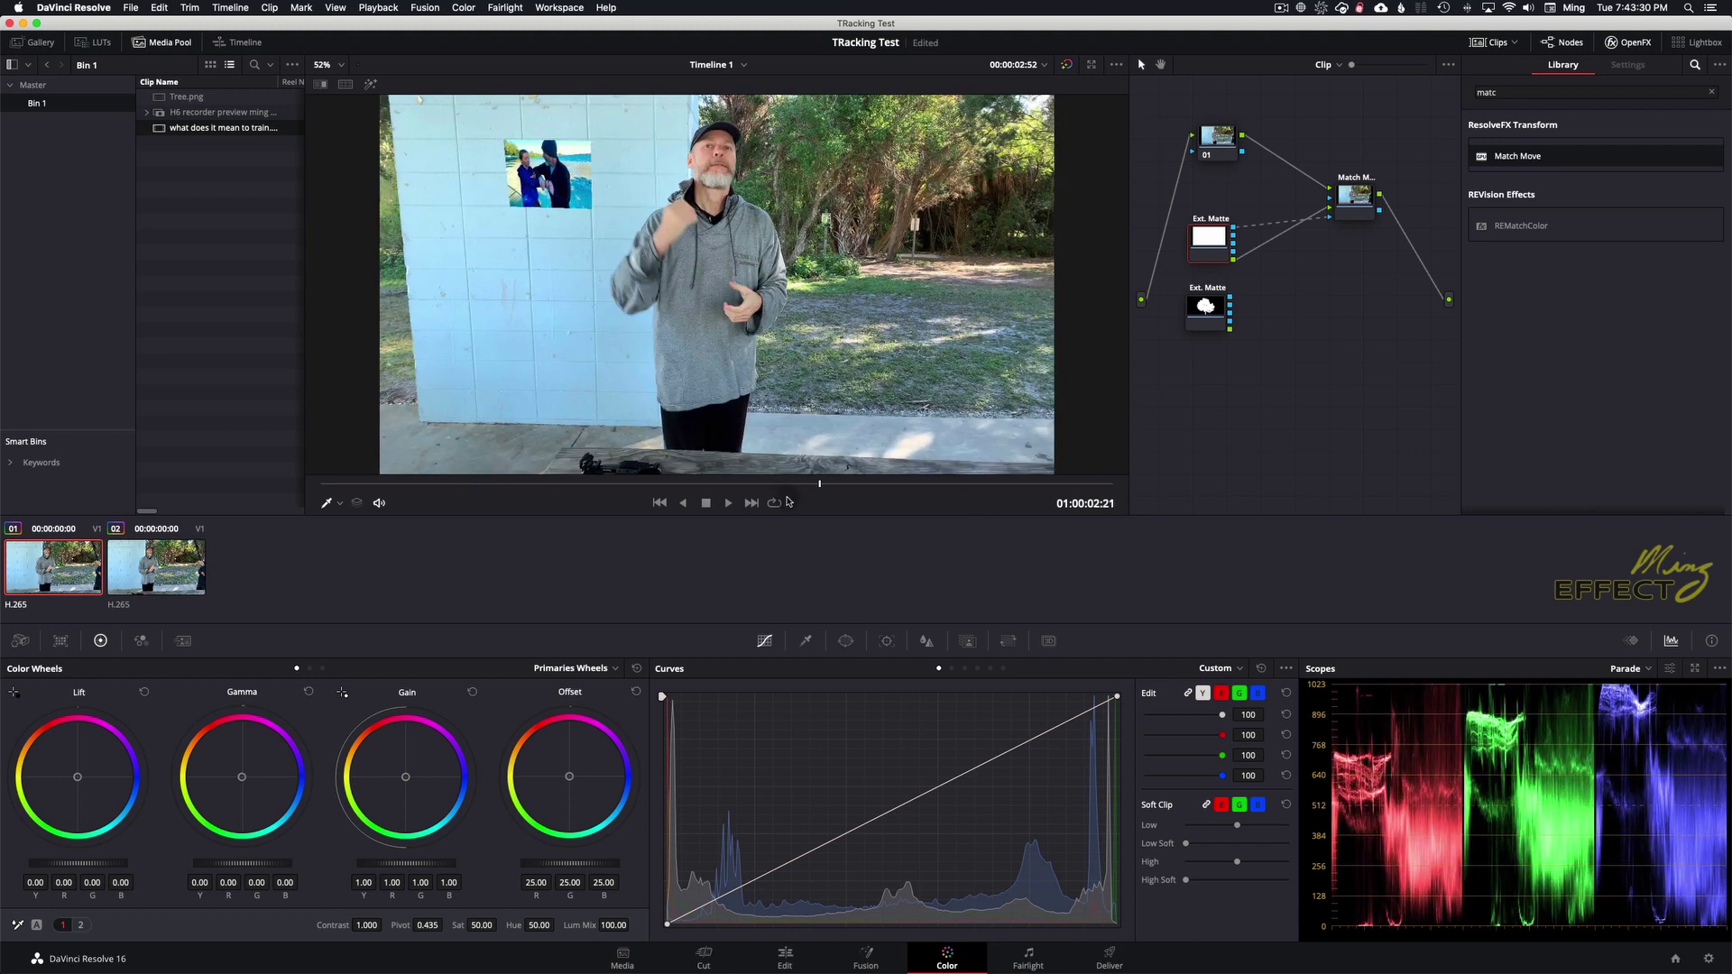
drag(777, 484, 907, 506)
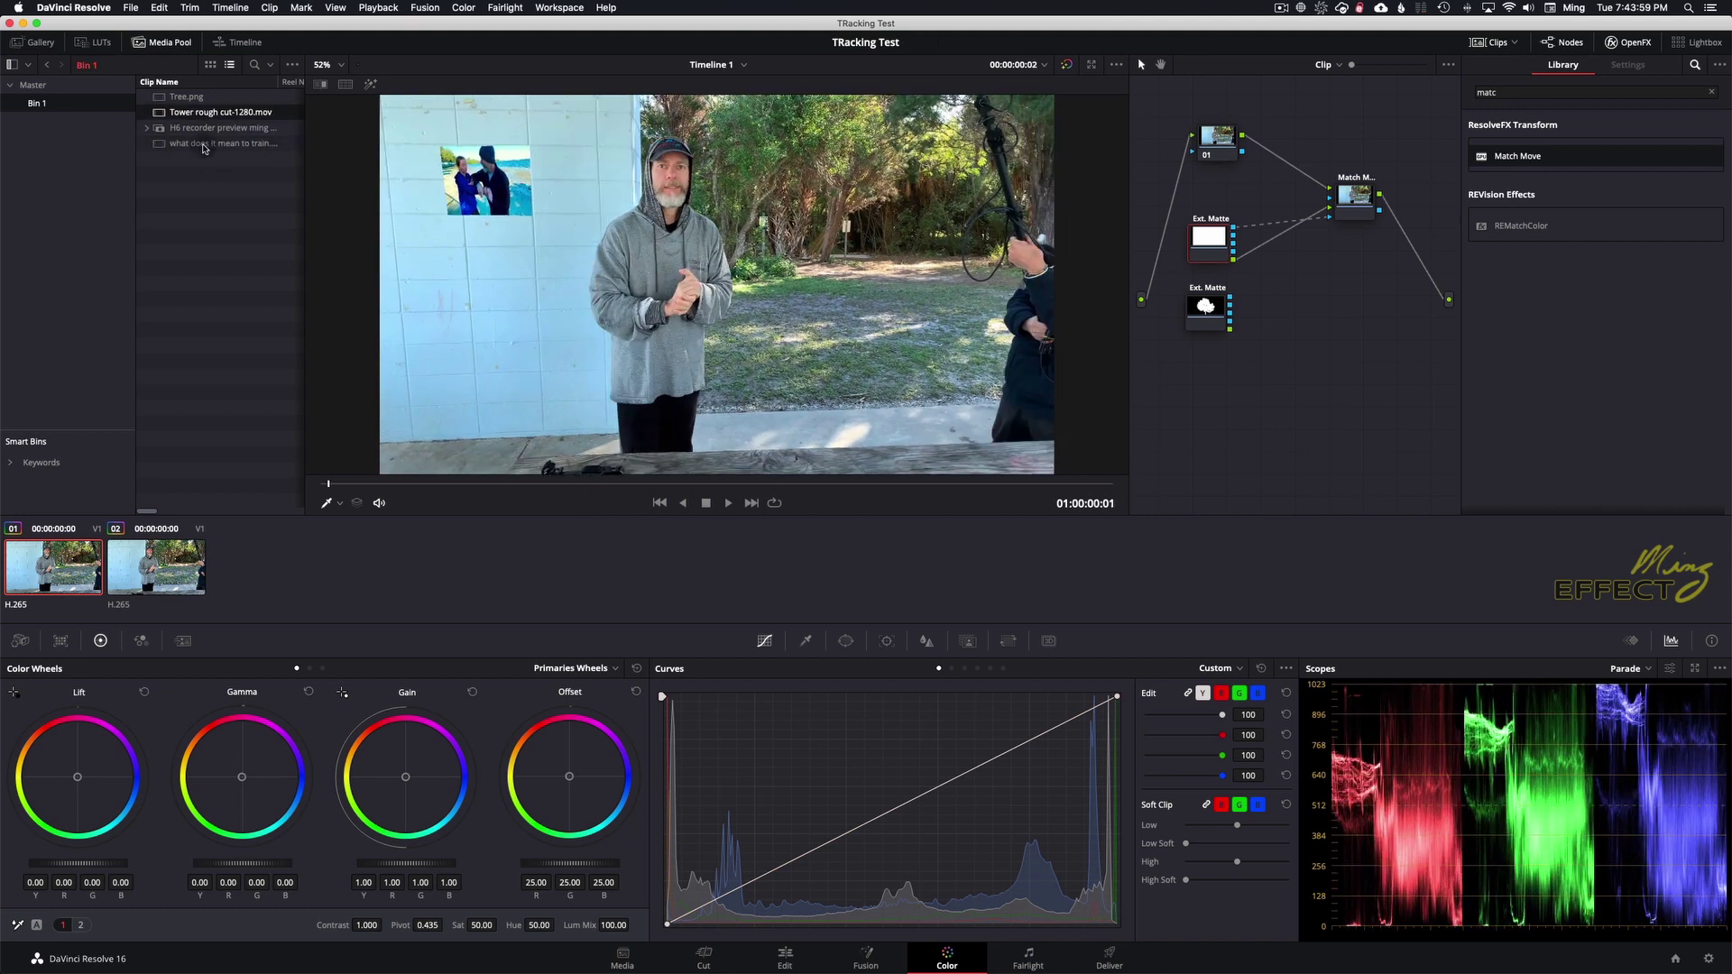
- Add Tower rough cut-1280.mov as a matte node and connect it to Match Move
drag(185, 116, 1236, 361)
click(1209, 250)
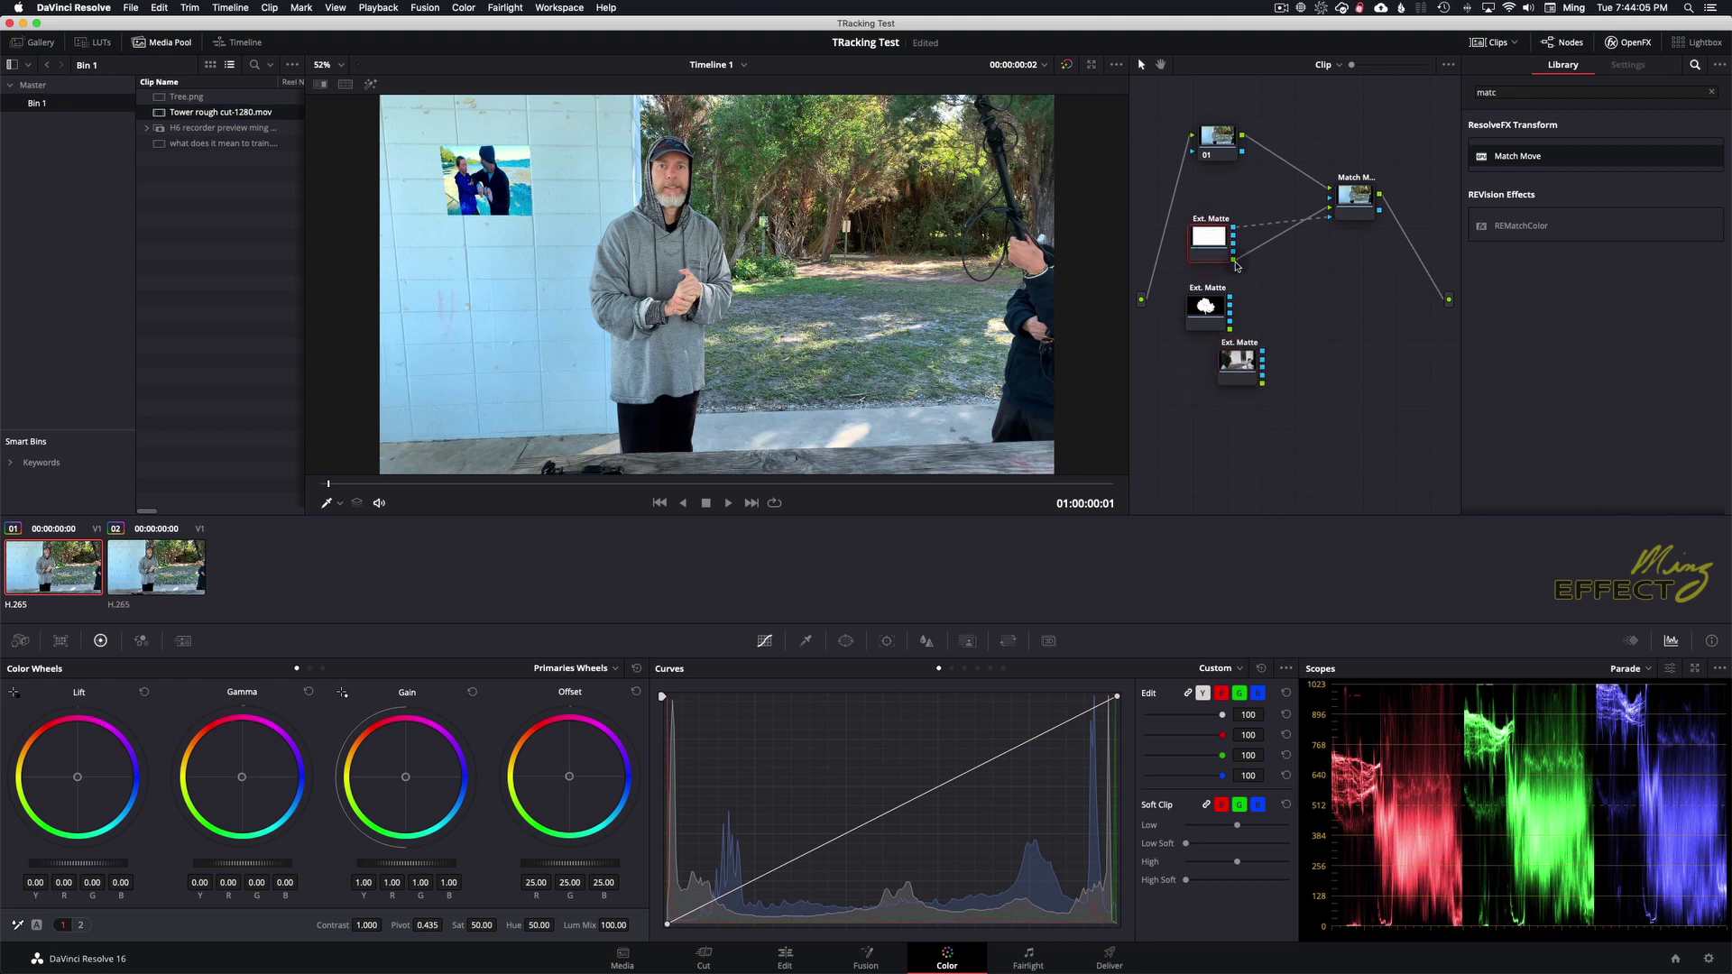
drag(1265, 388, 1328, 212)
drag(1260, 304, 1329, 218)
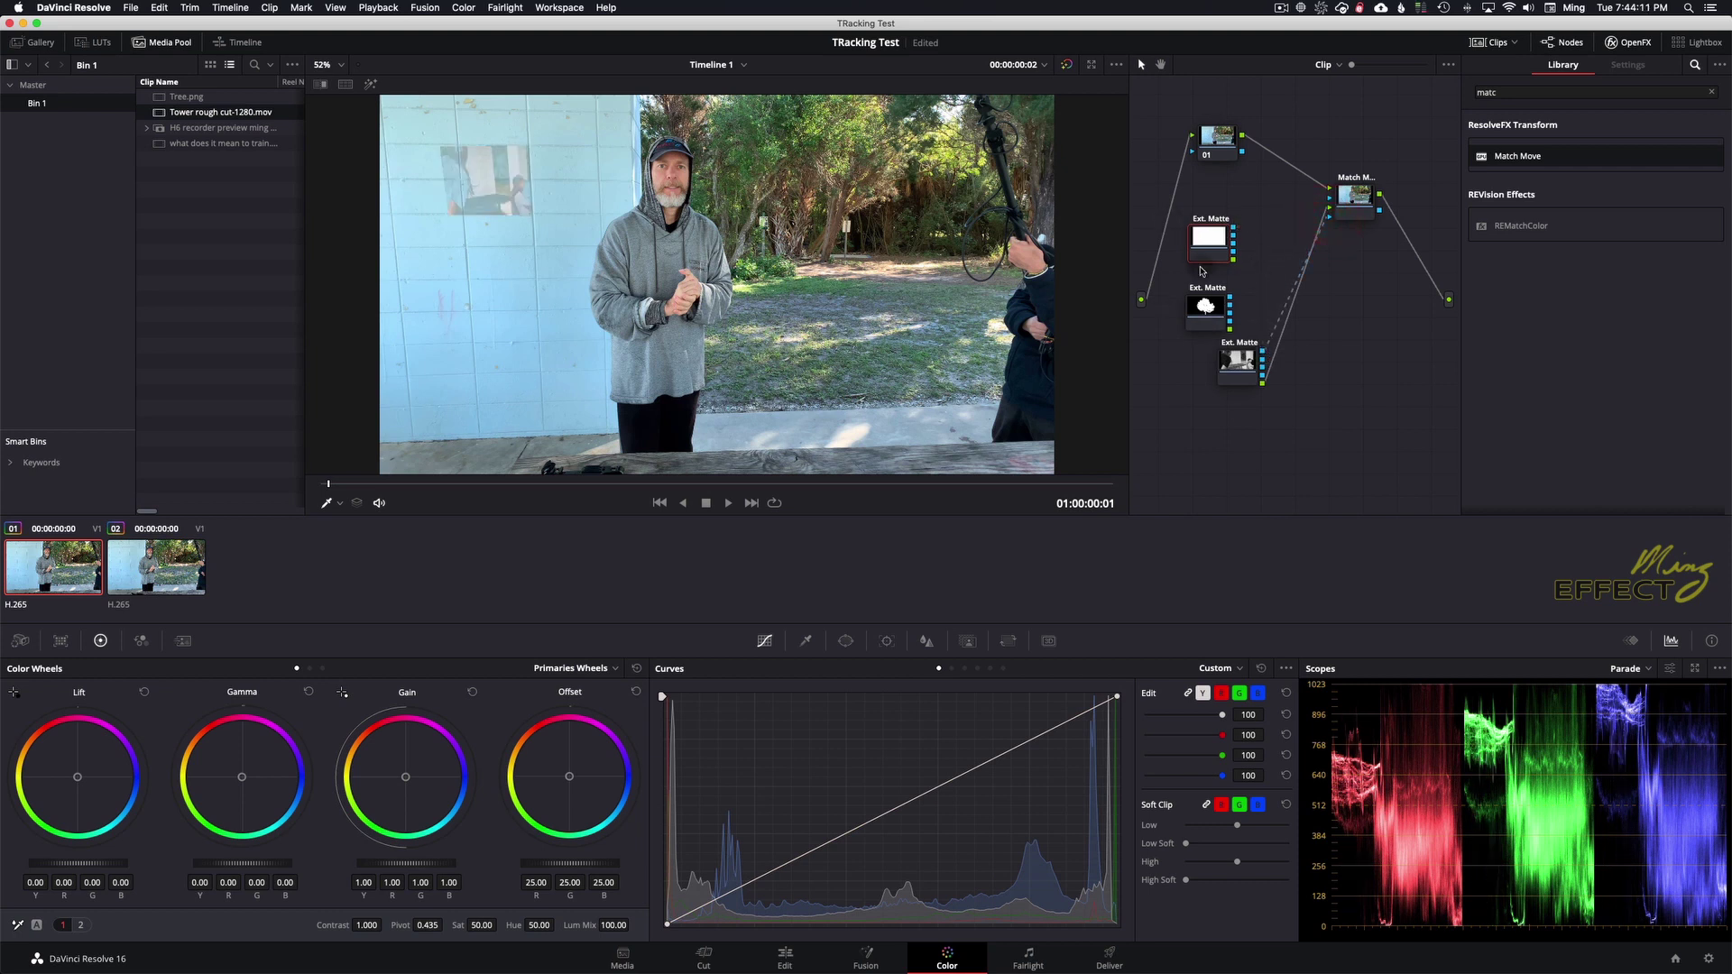
- Set the movie matte to Use Lum for Alpha Output, then play and stop the preview
right_click(1238, 366)
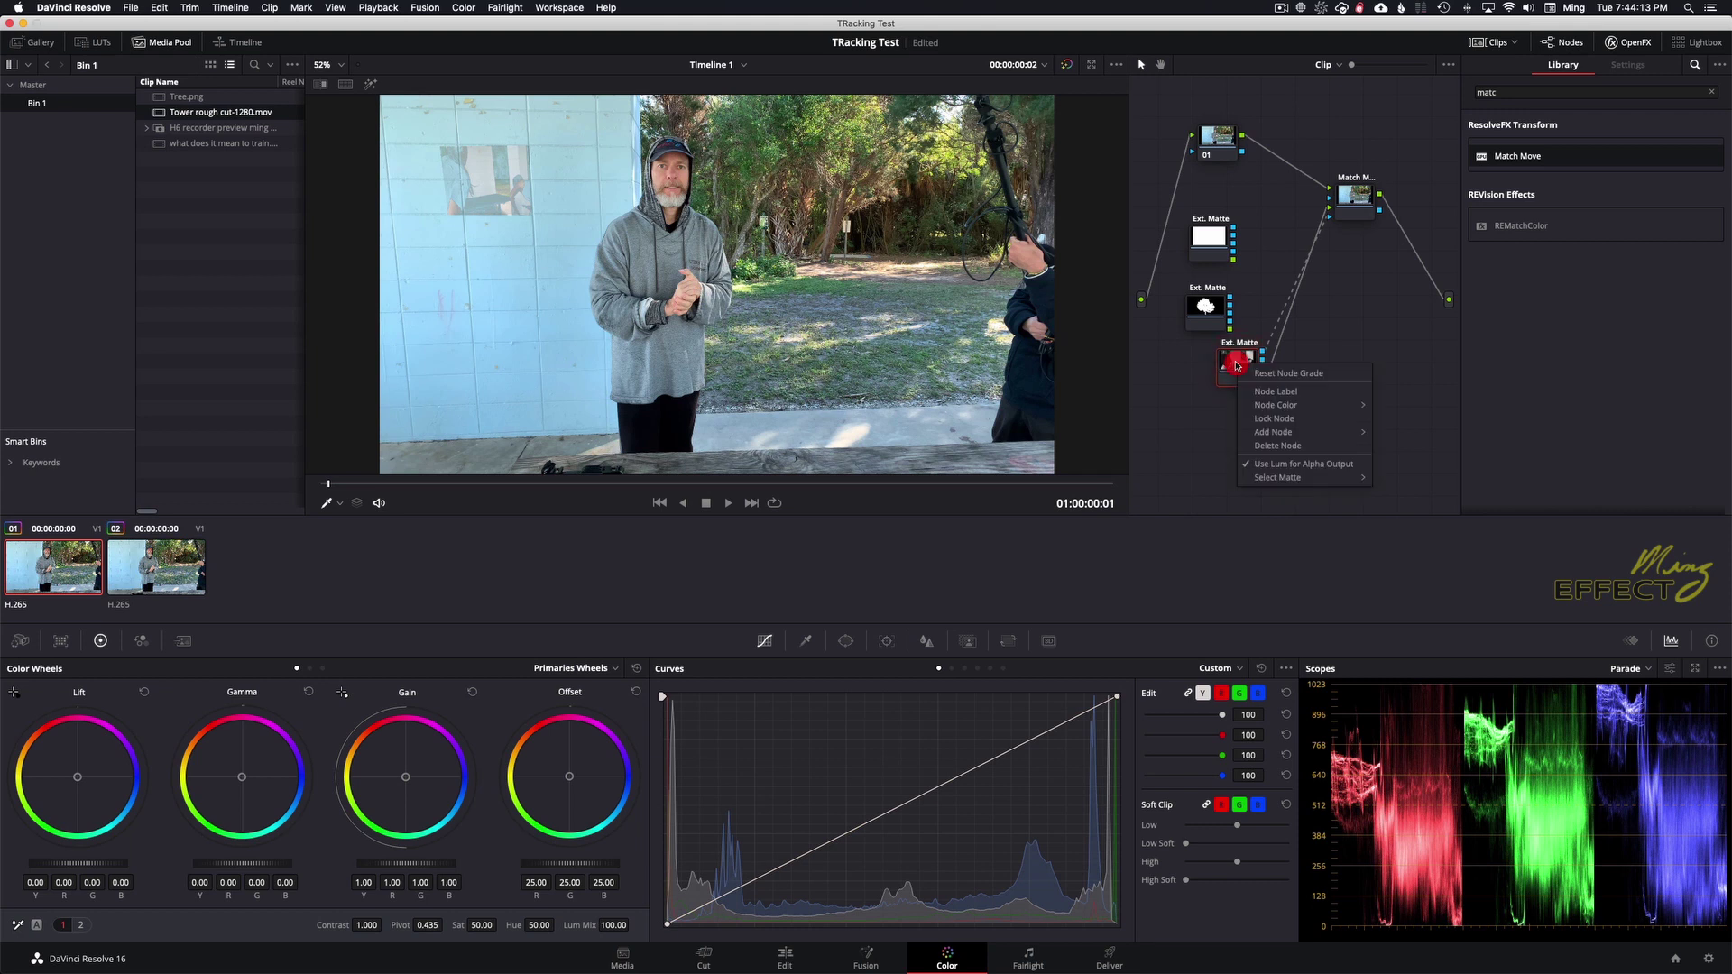
click(1261, 465)
drag(1243, 363, 1267, 355)
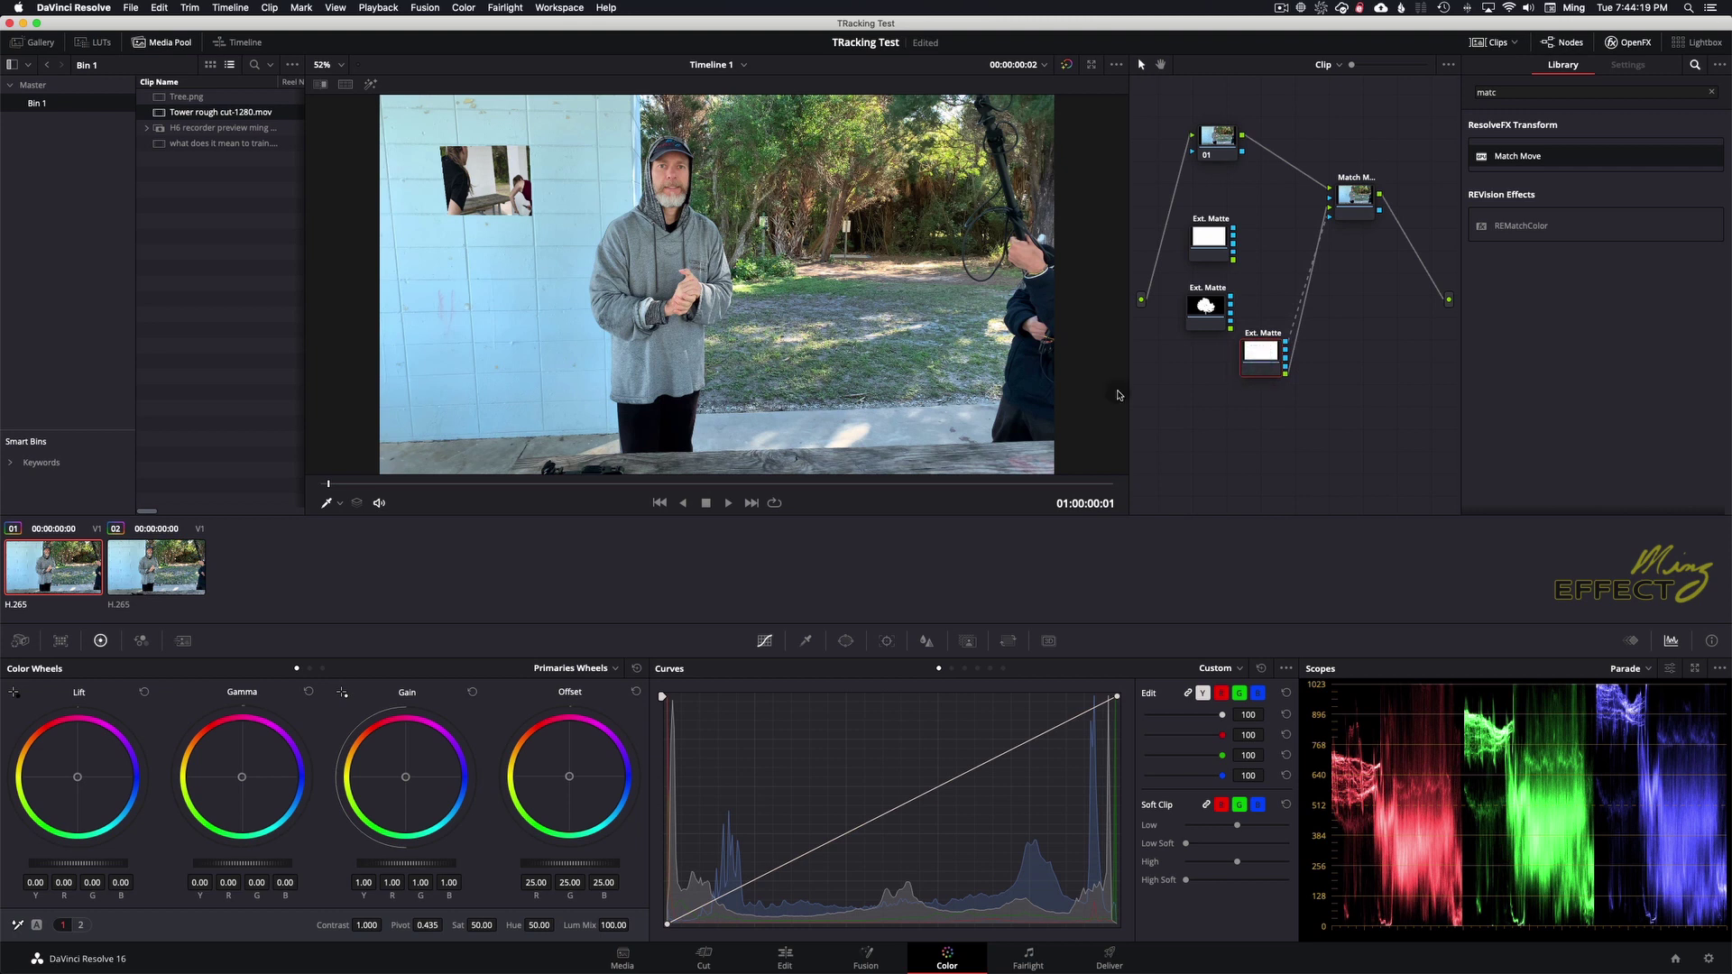
key(space)
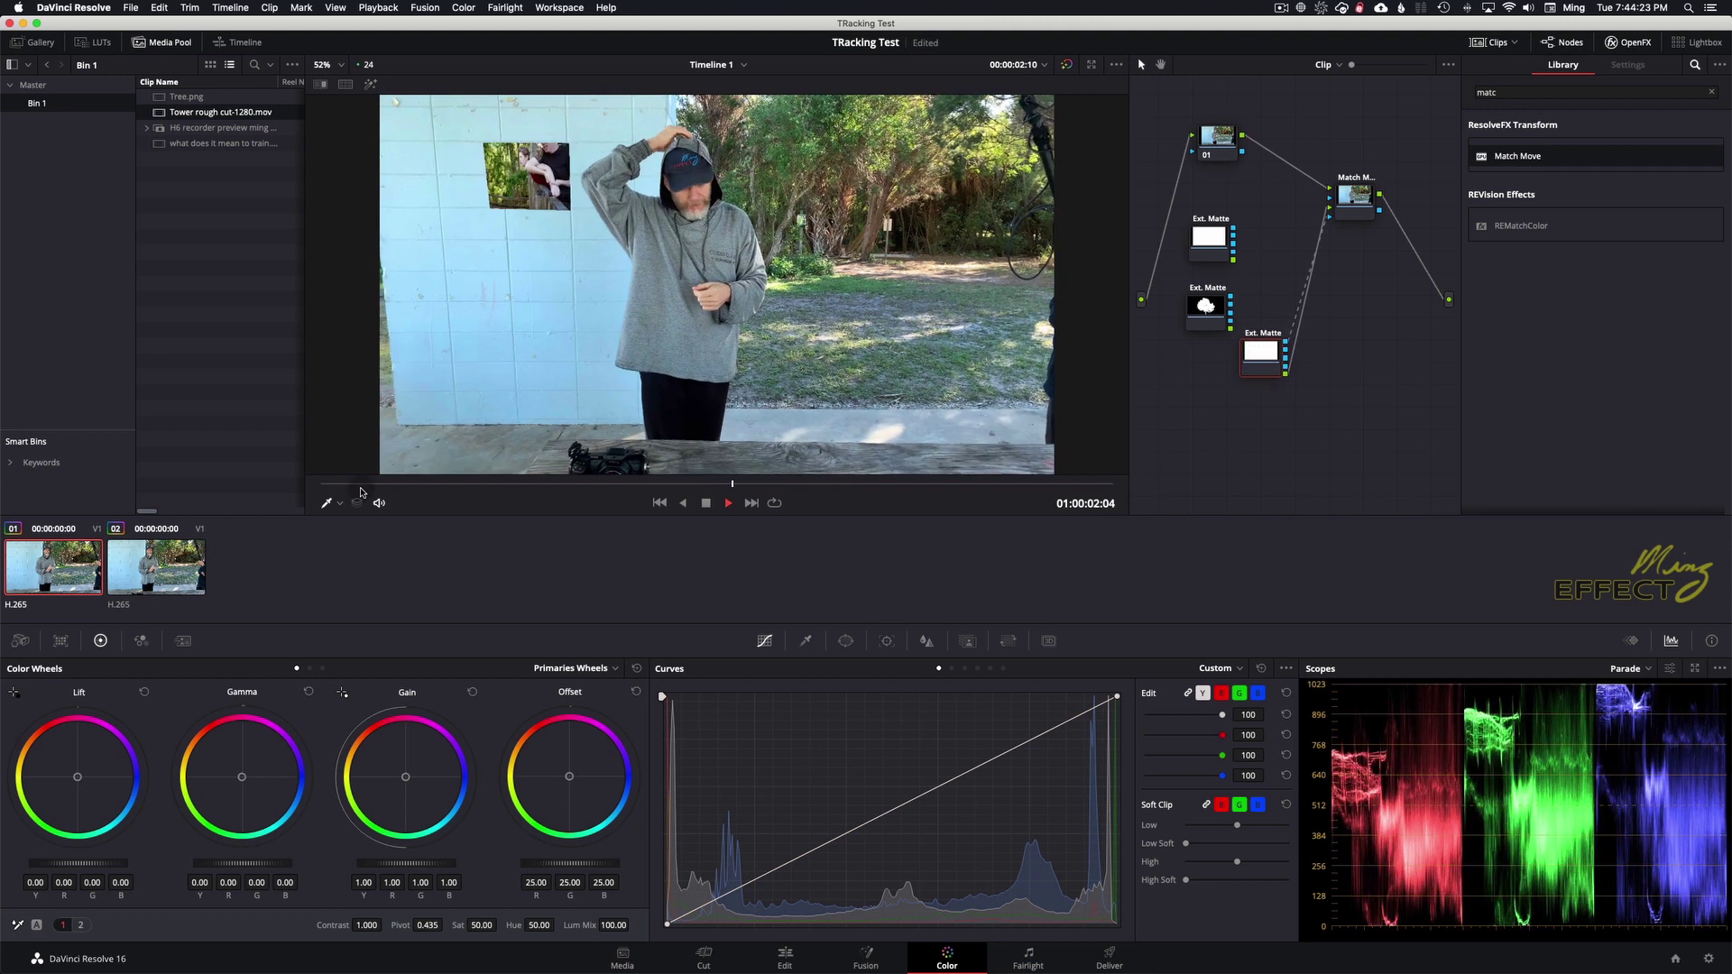
key(space)
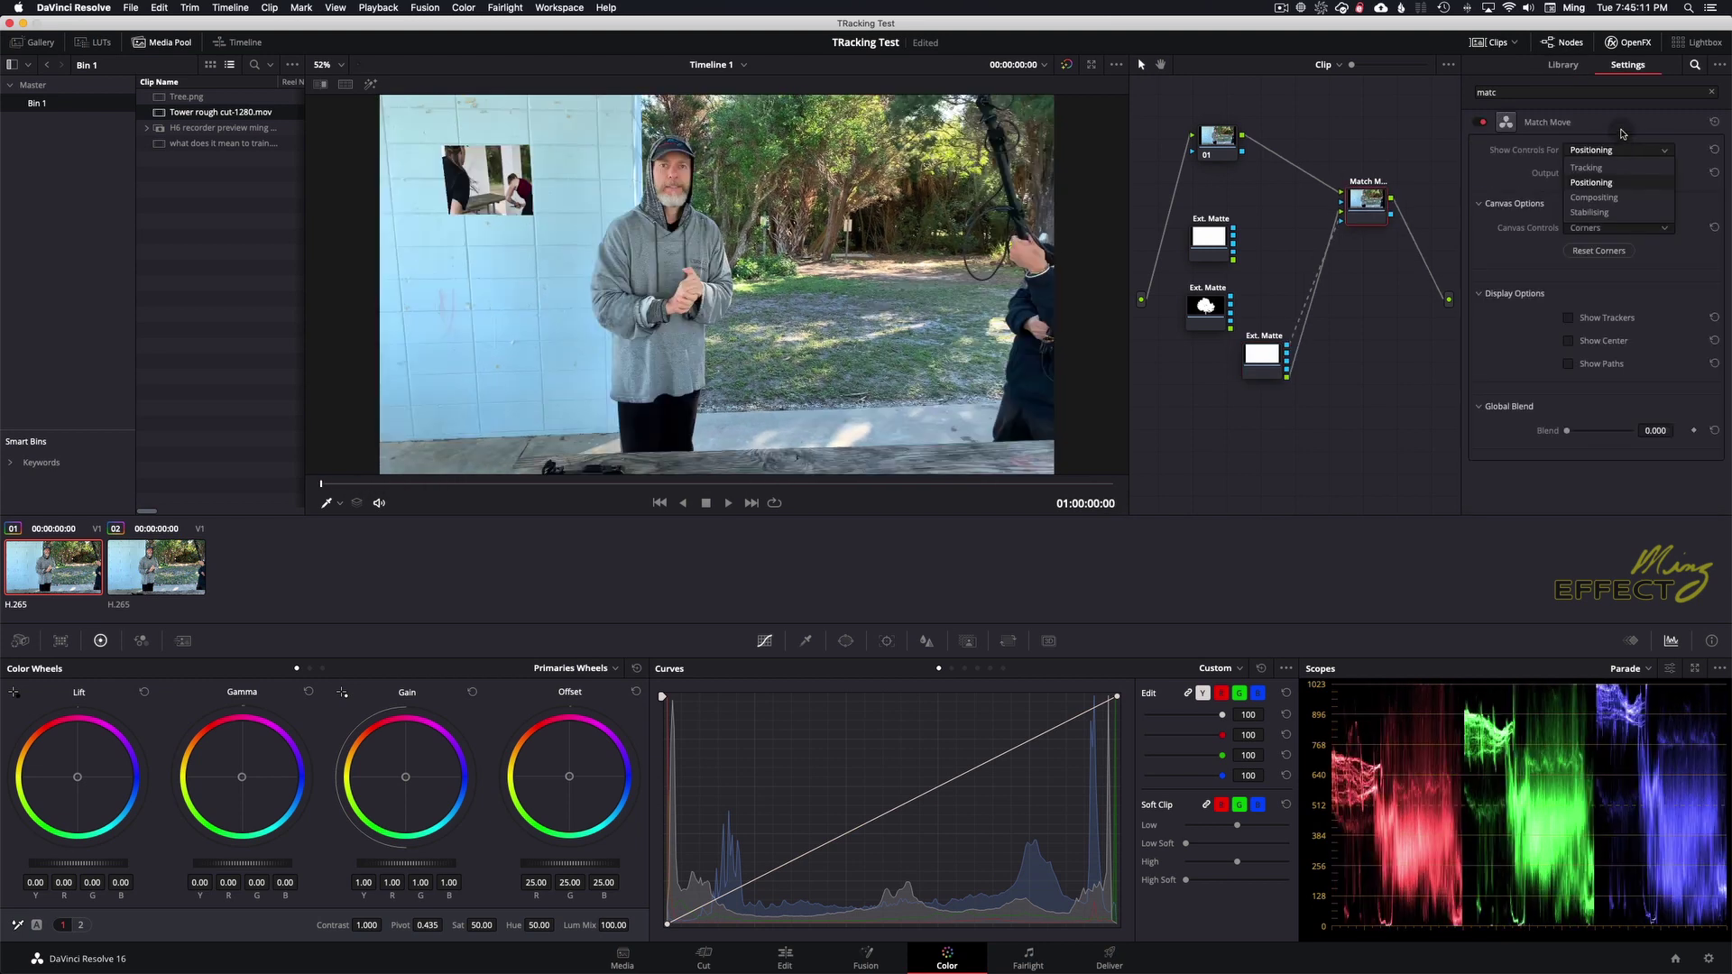
- Select Match Move and show its Positioning controls
click(1602, 150)
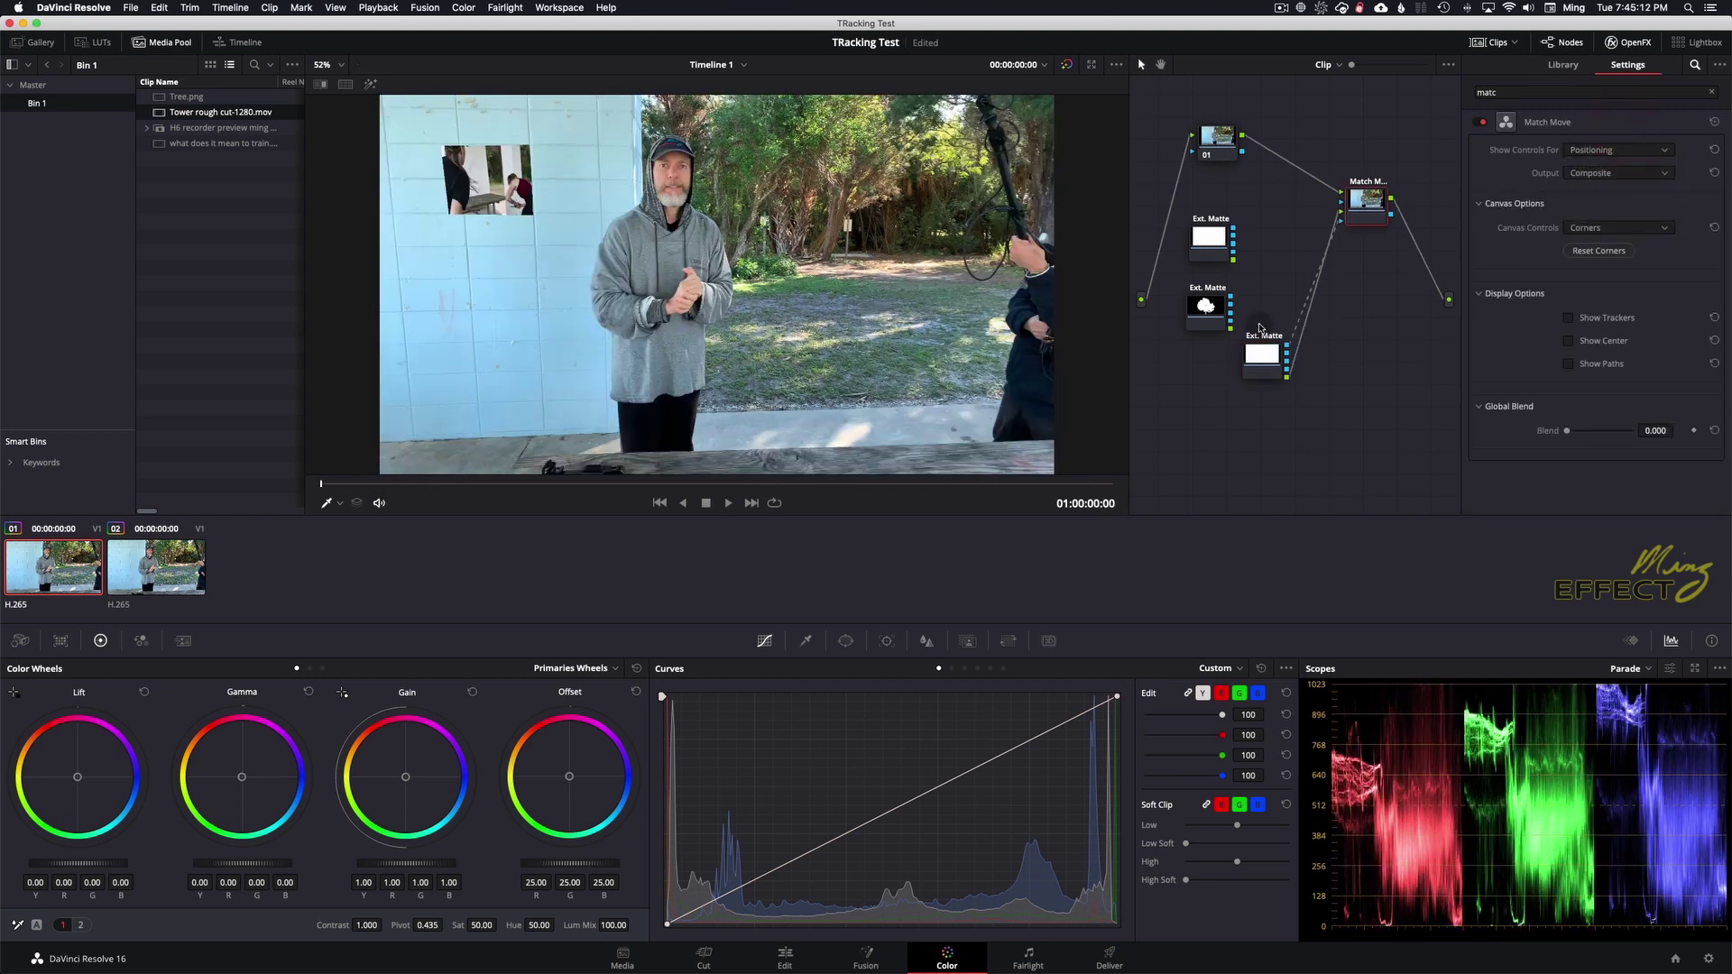
click(1263, 354)
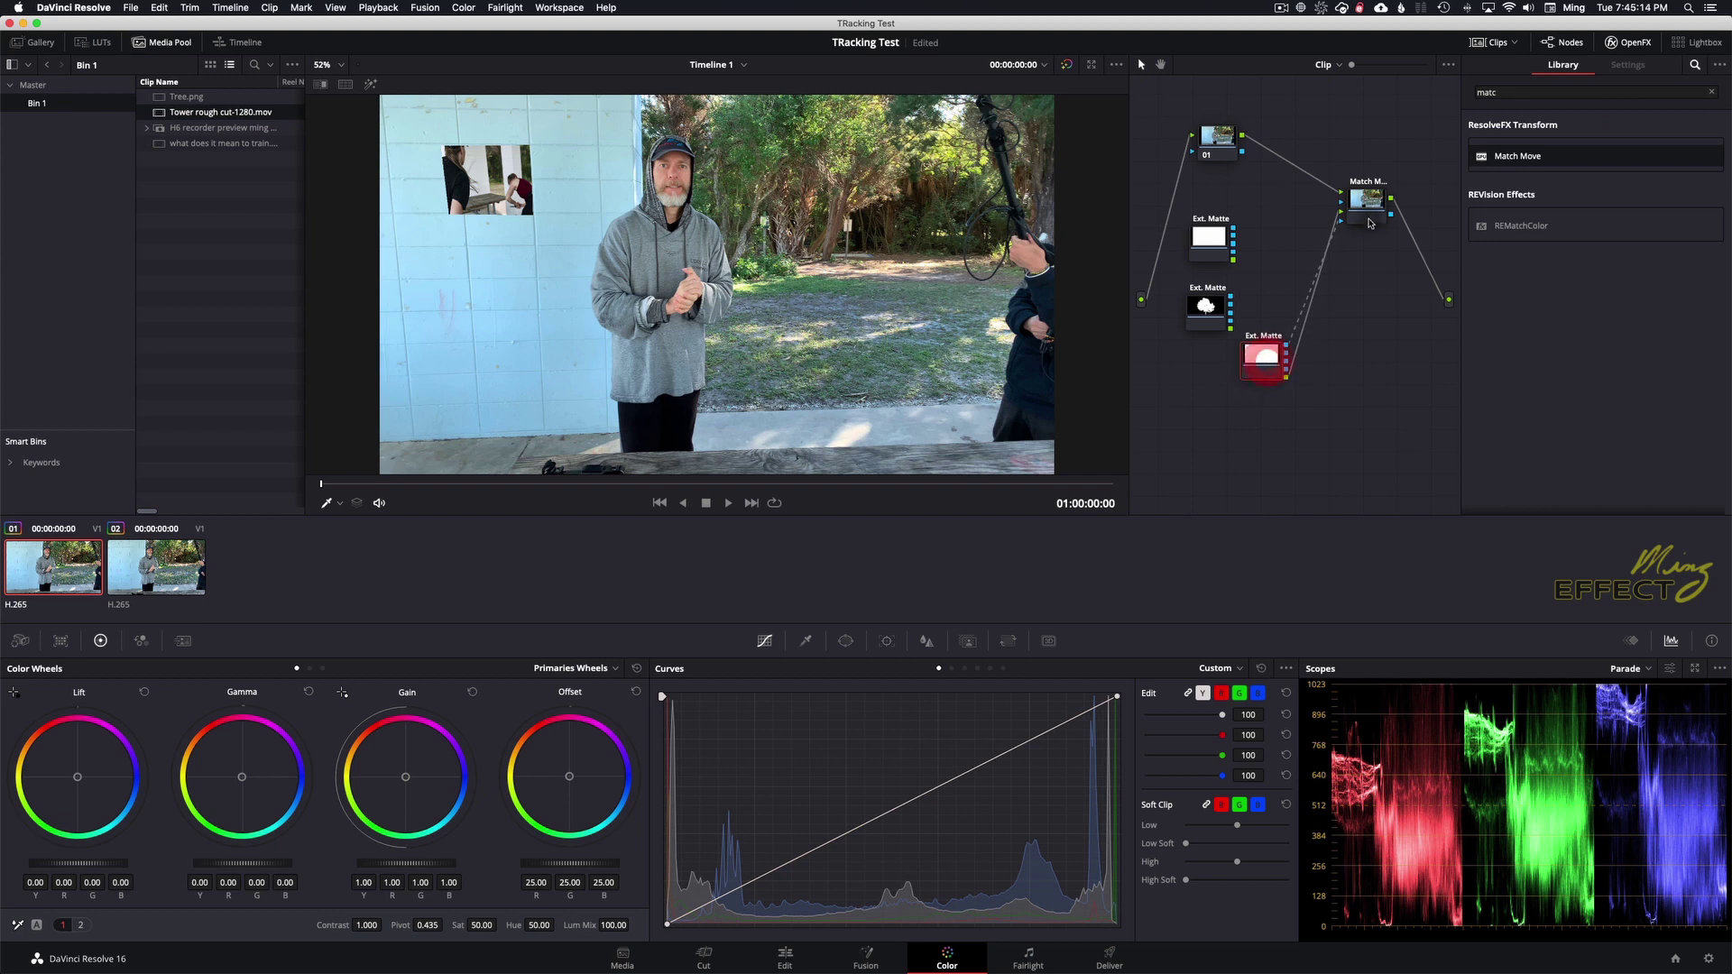
drag(1369, 219, 1377, 219)
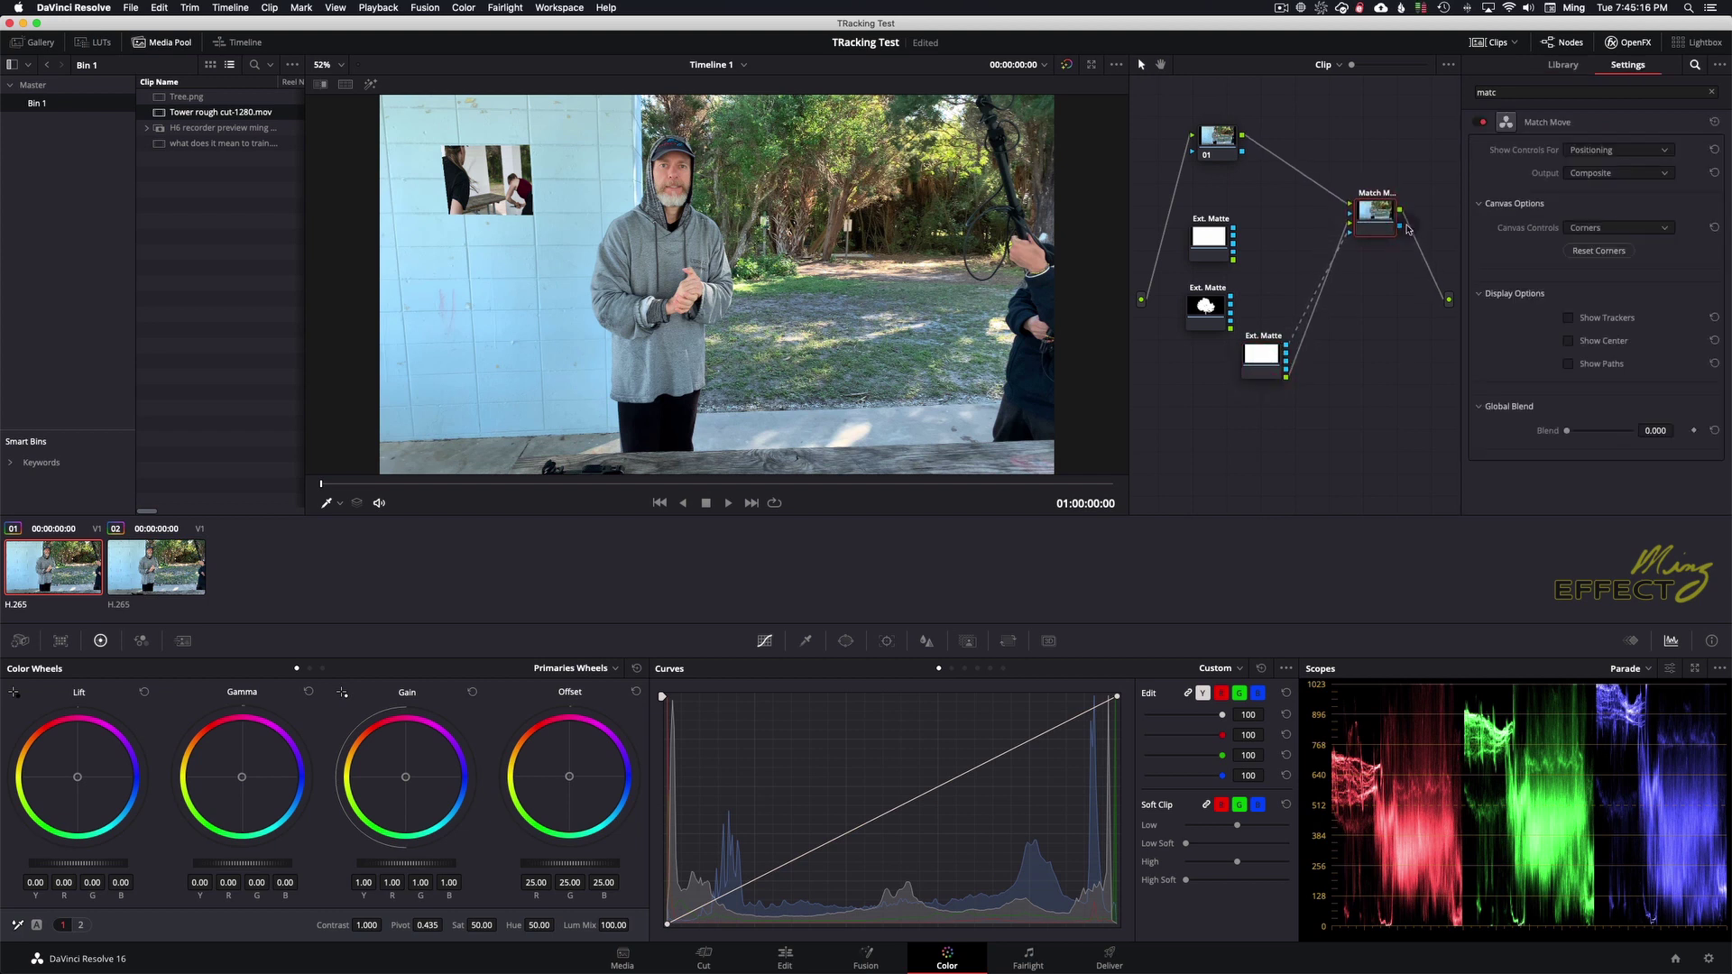
click(1595, 156)
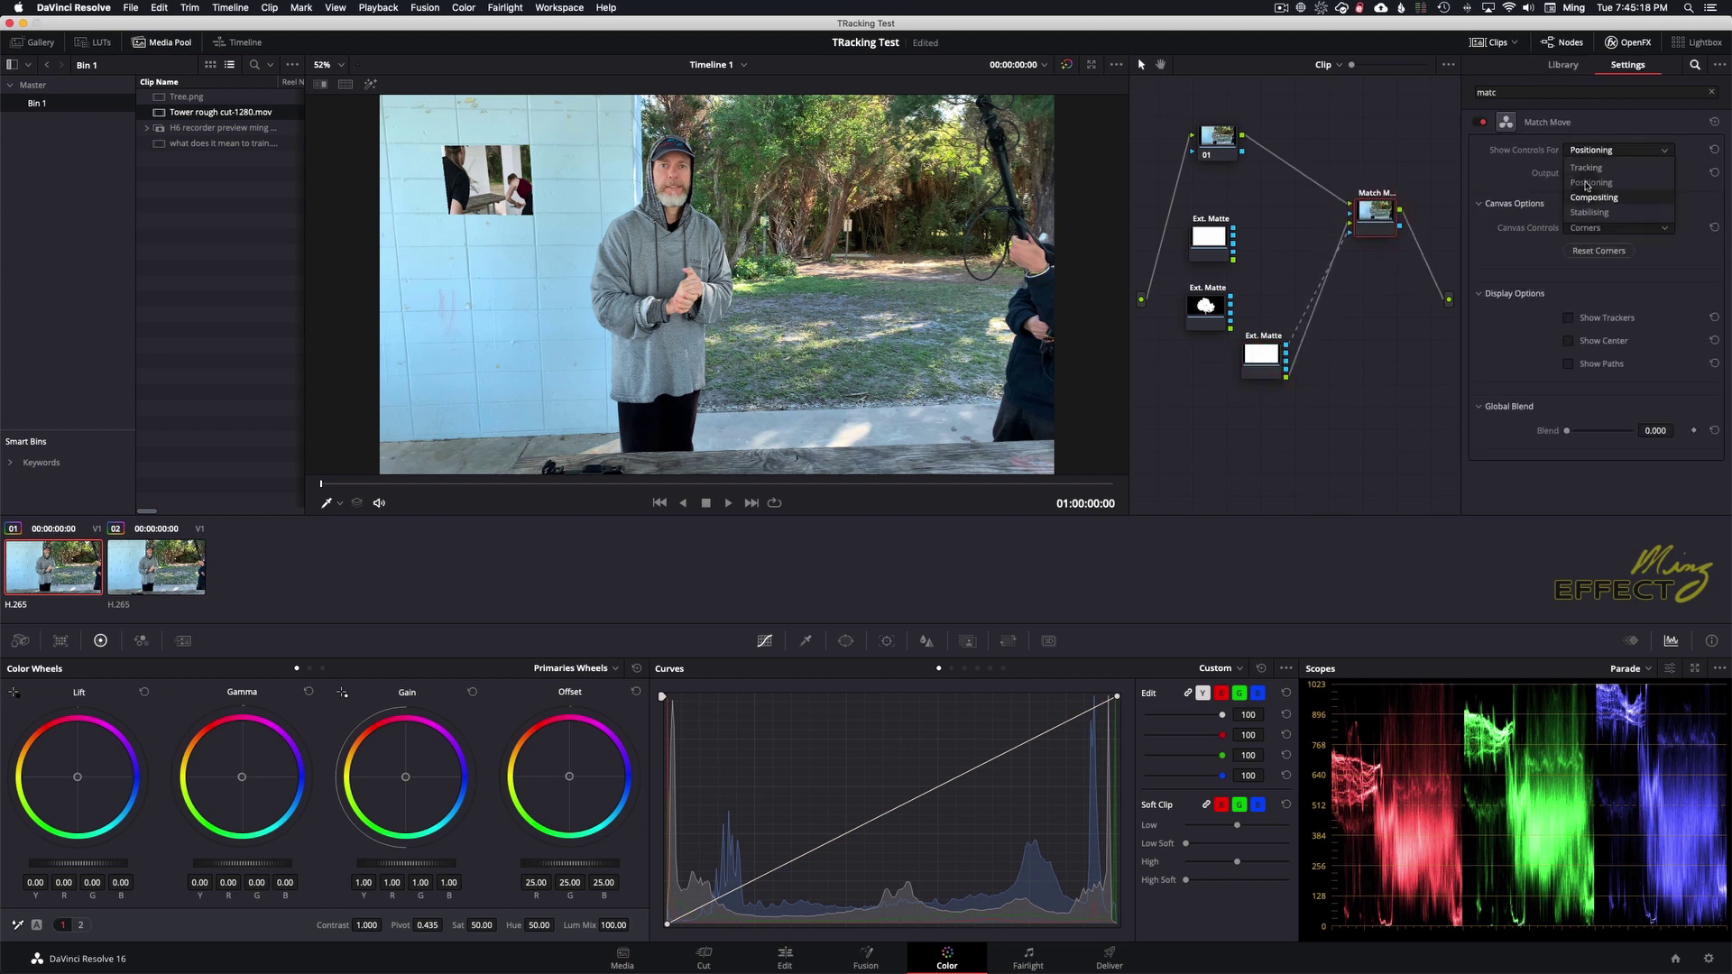
click(1585, 184)
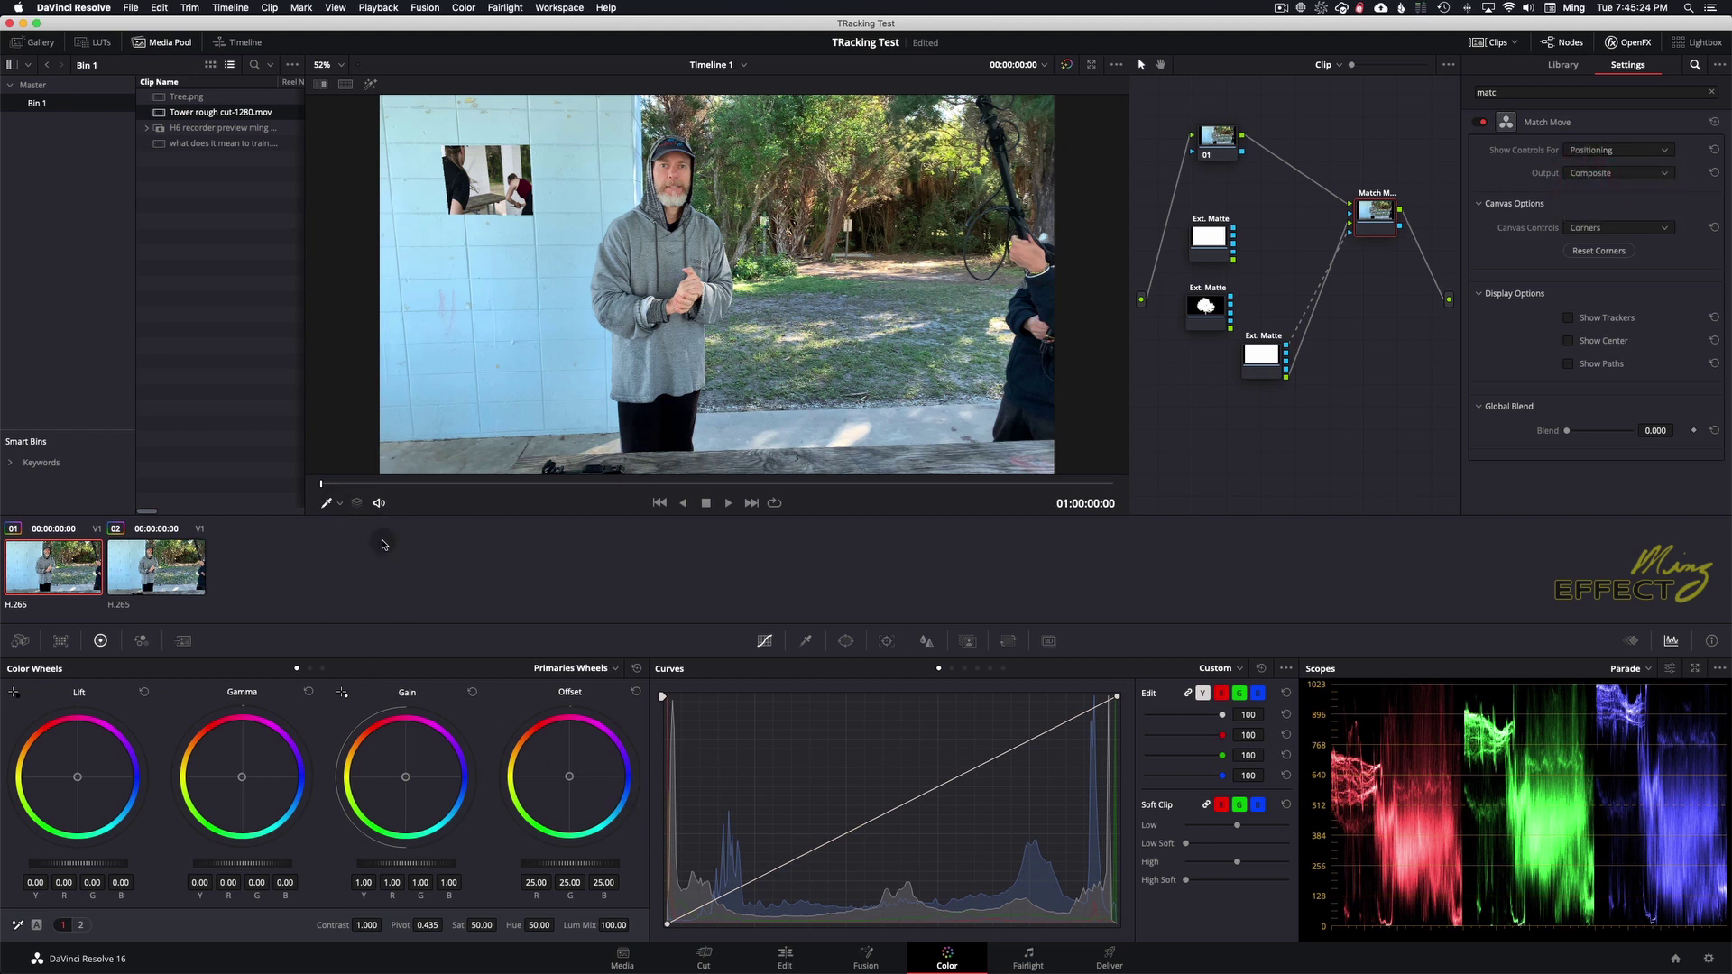
- Enable the corner grid overlay and adjust the insert's four corners so it sits squarer
click(337, 504)
click(341, 619)
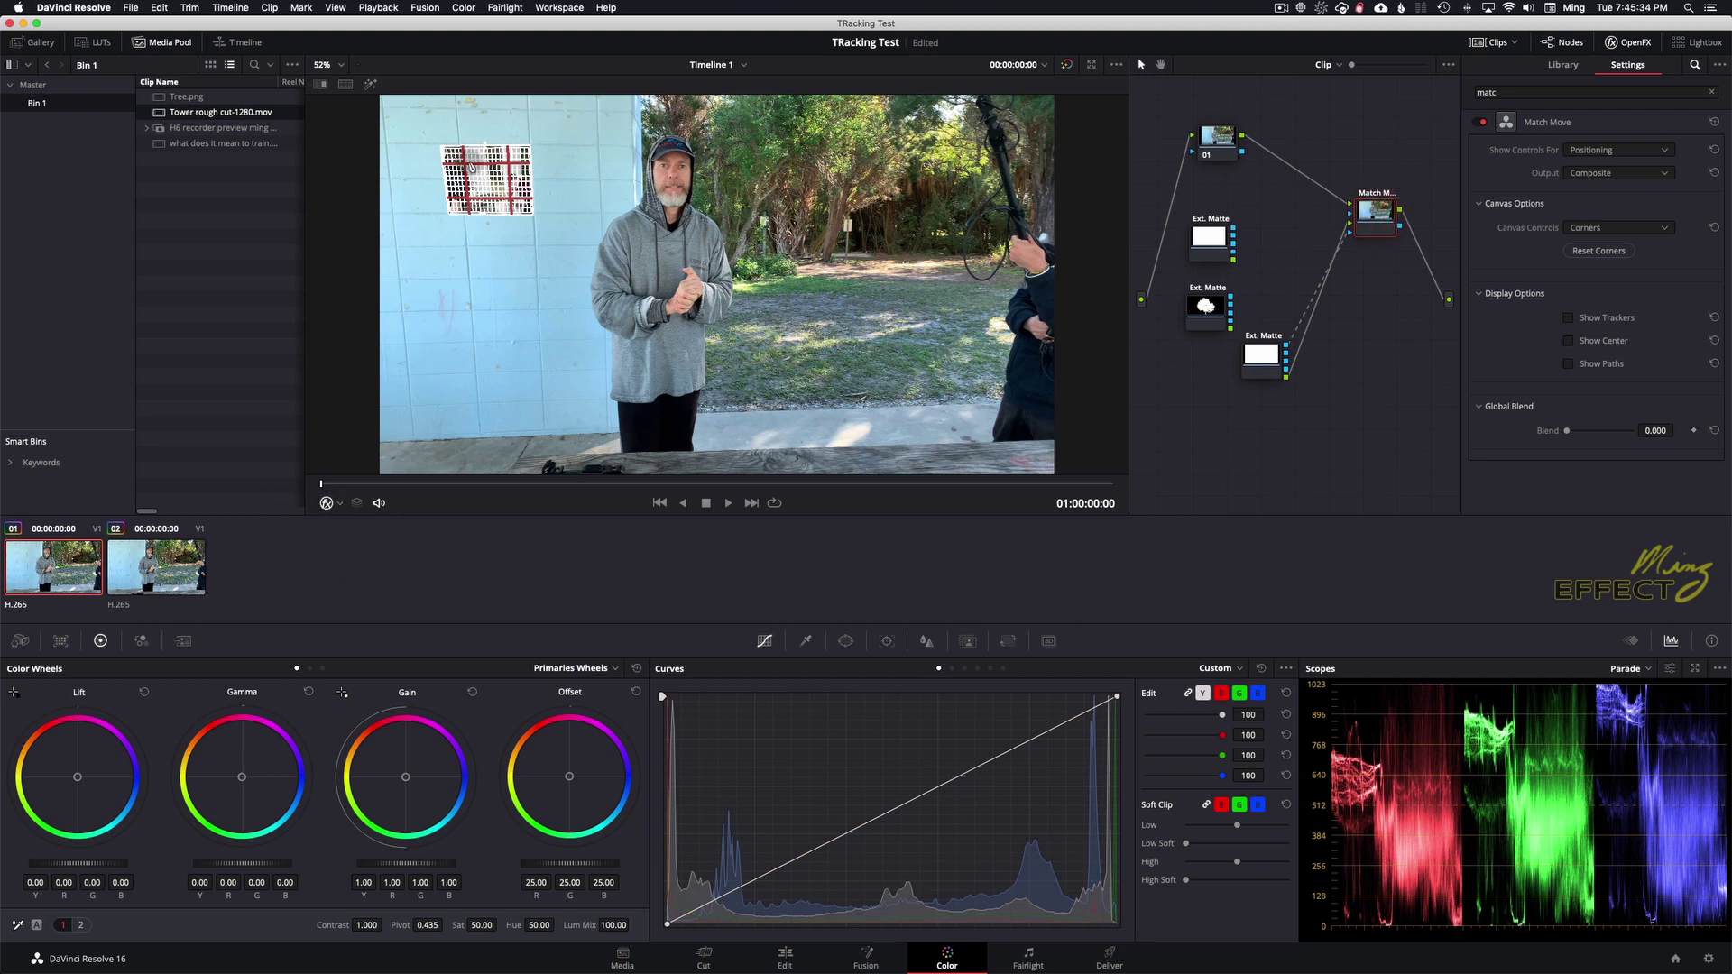
click(528, 210)
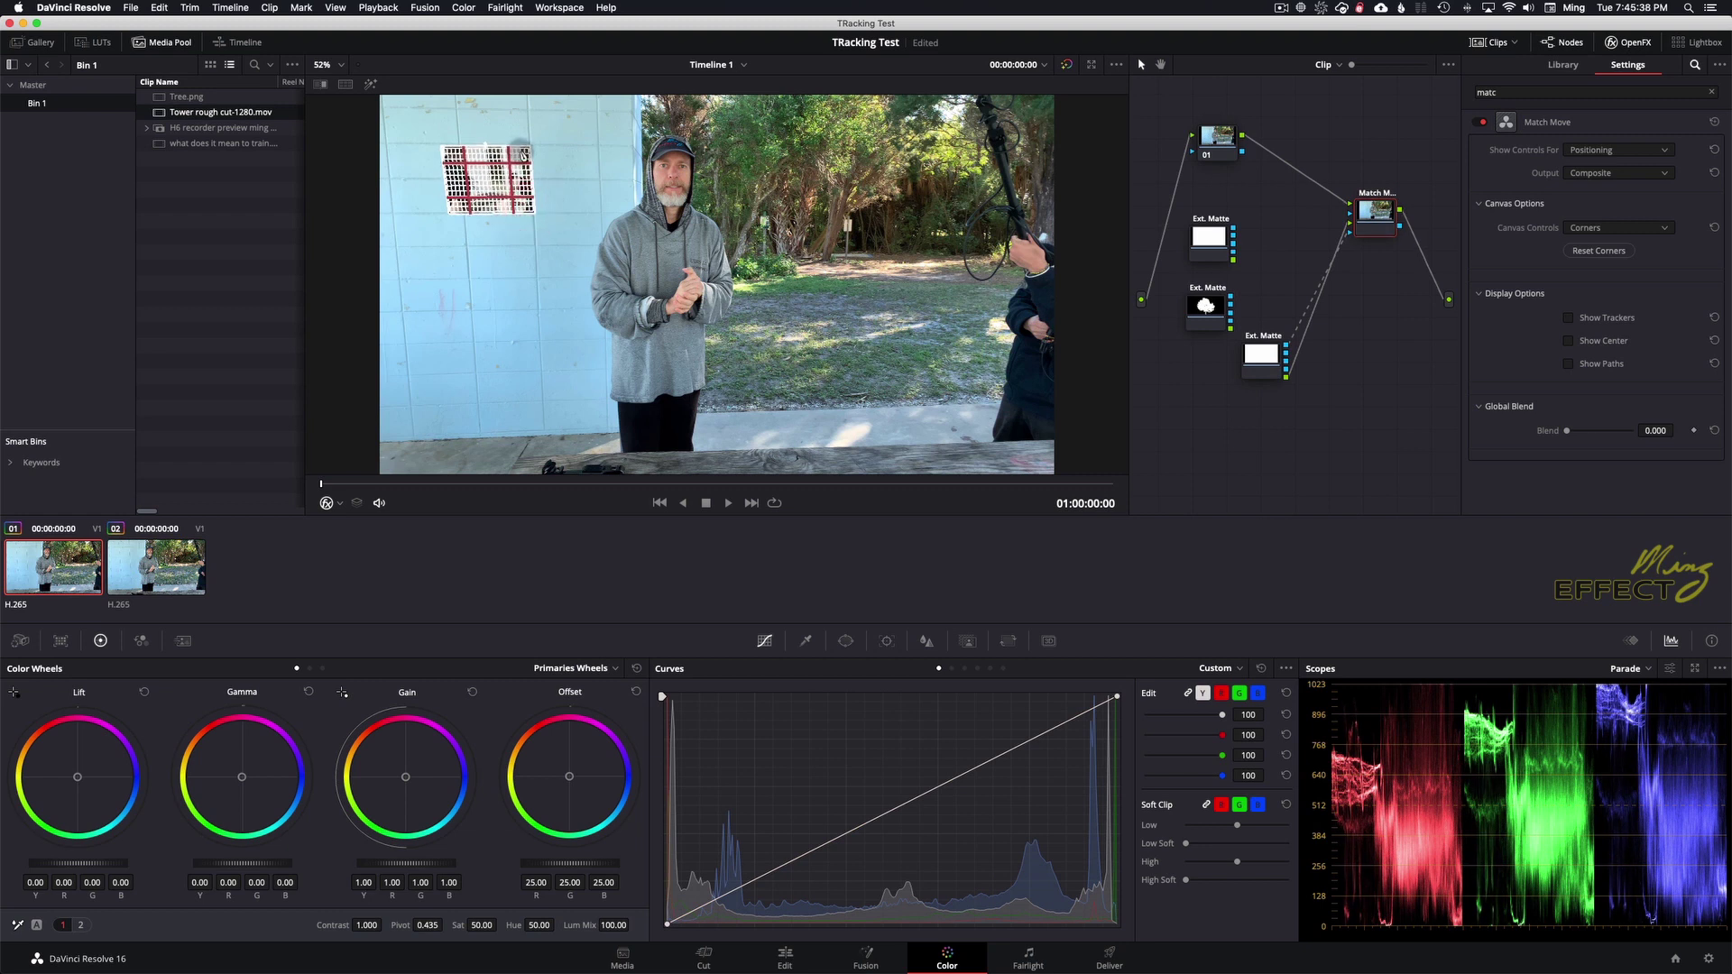
click(518, 149)
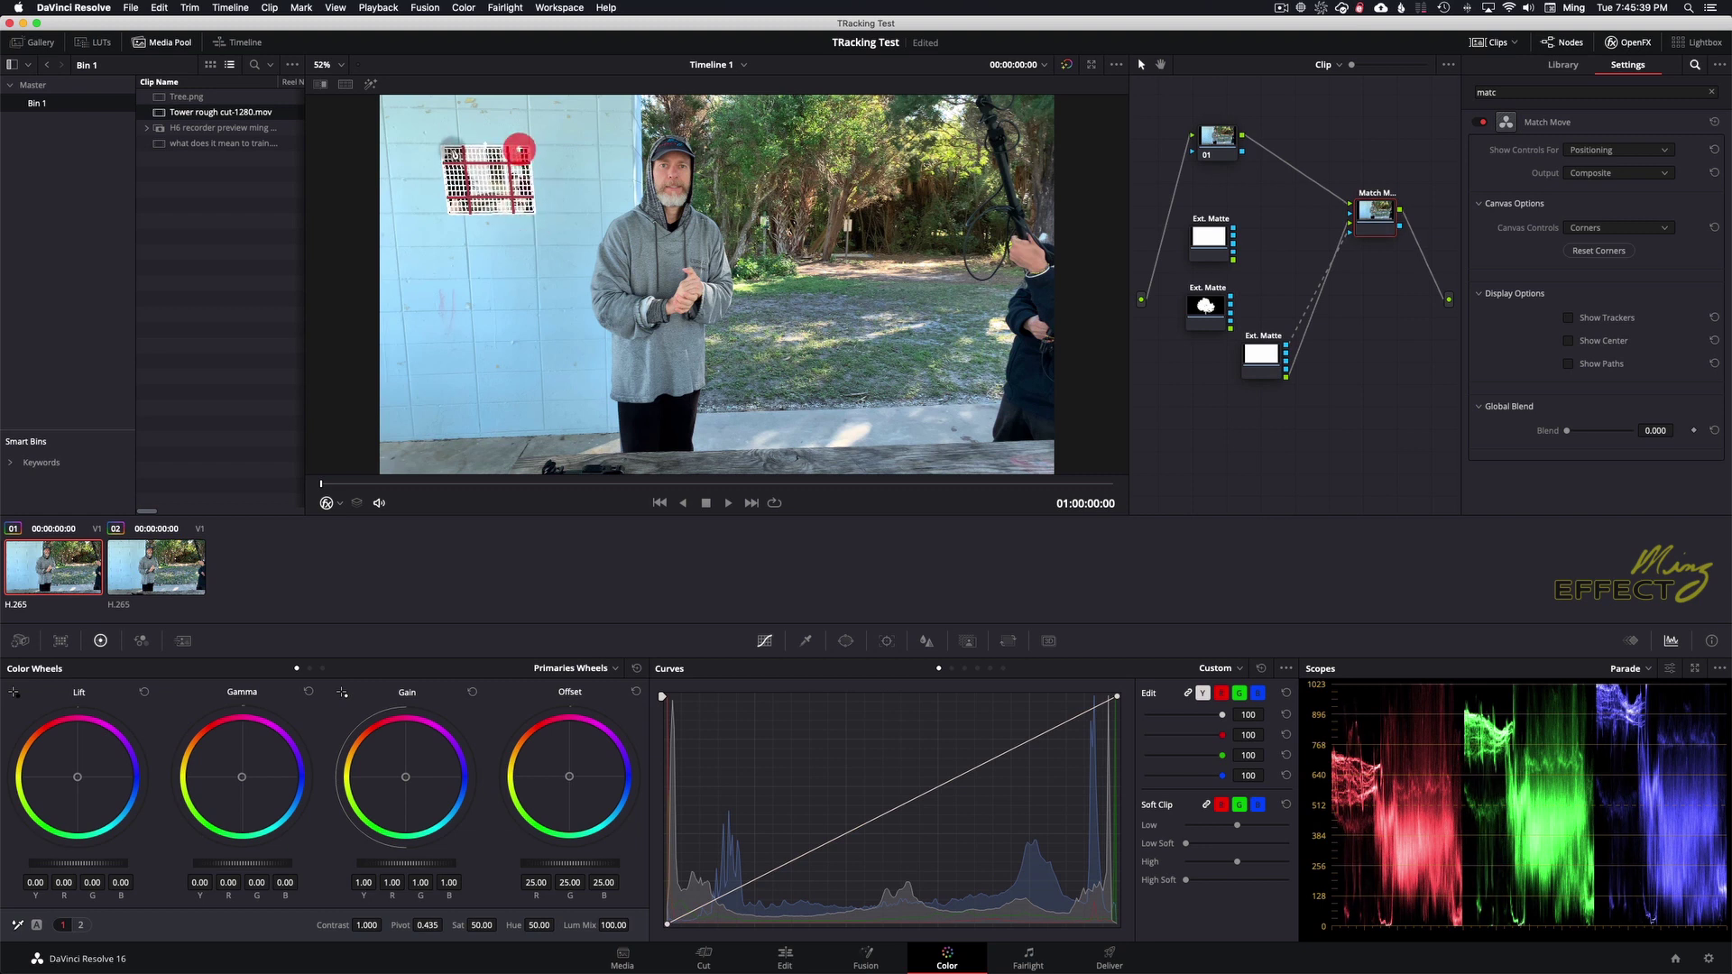
click(451, 151)
click(451, 211)
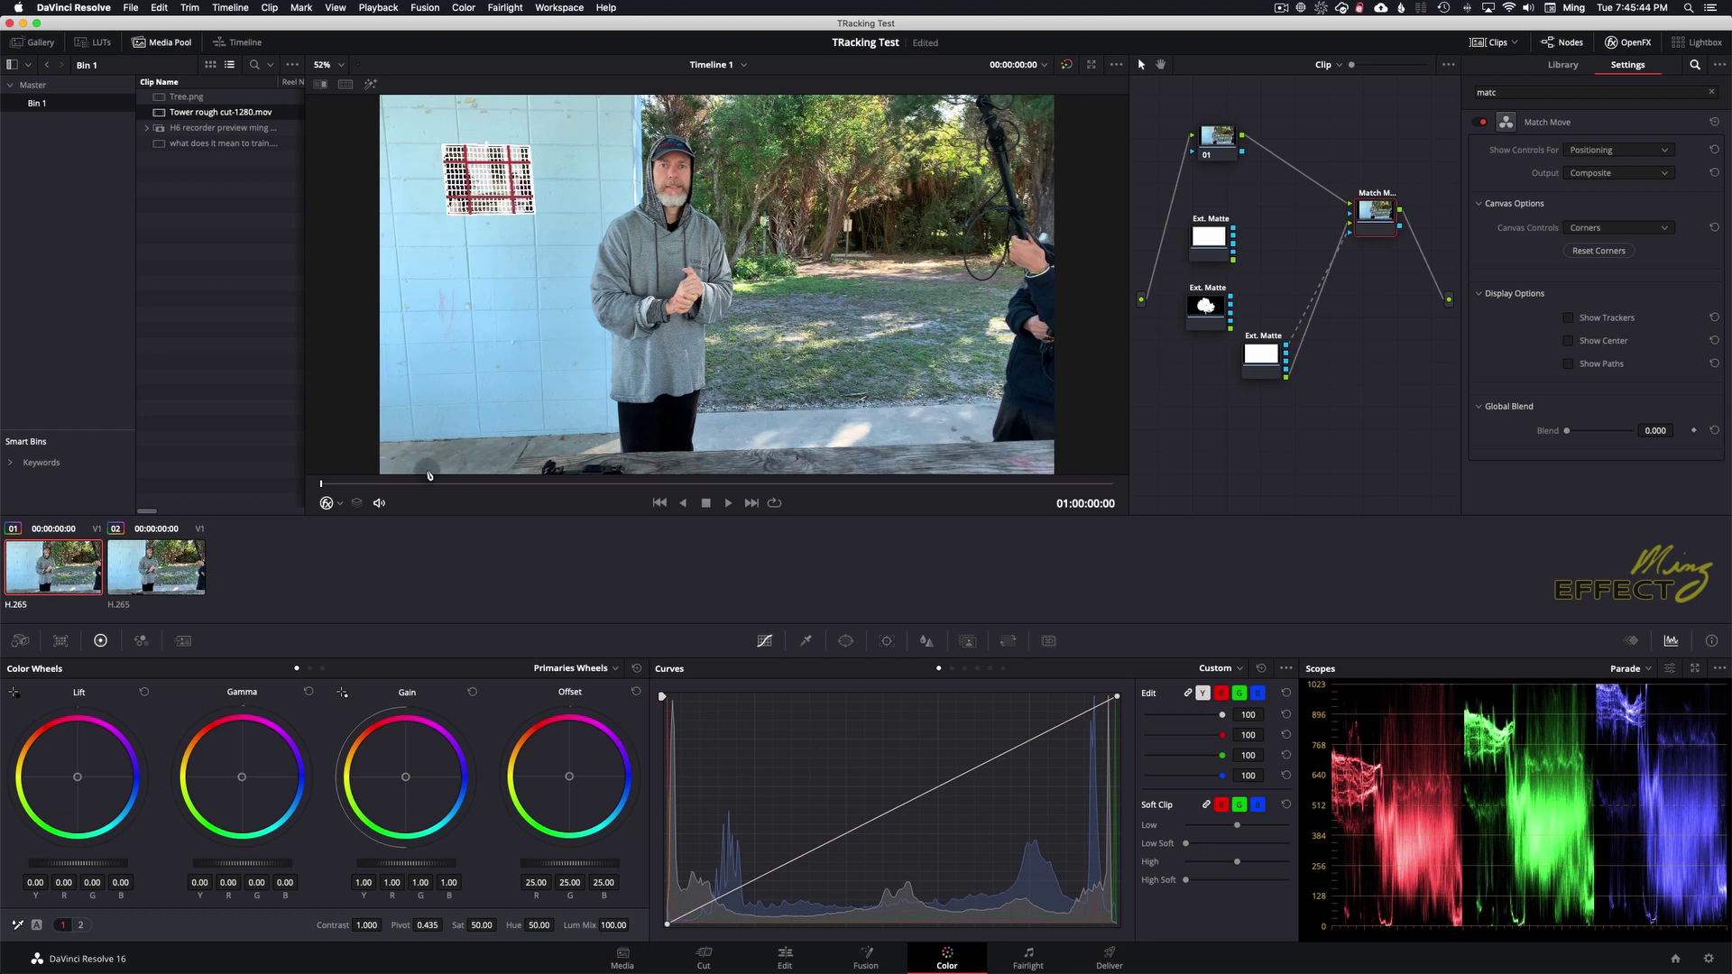
- Switch Match Move to Compositing controls and play the final composite
click(339, 505)
click(1606, 151)
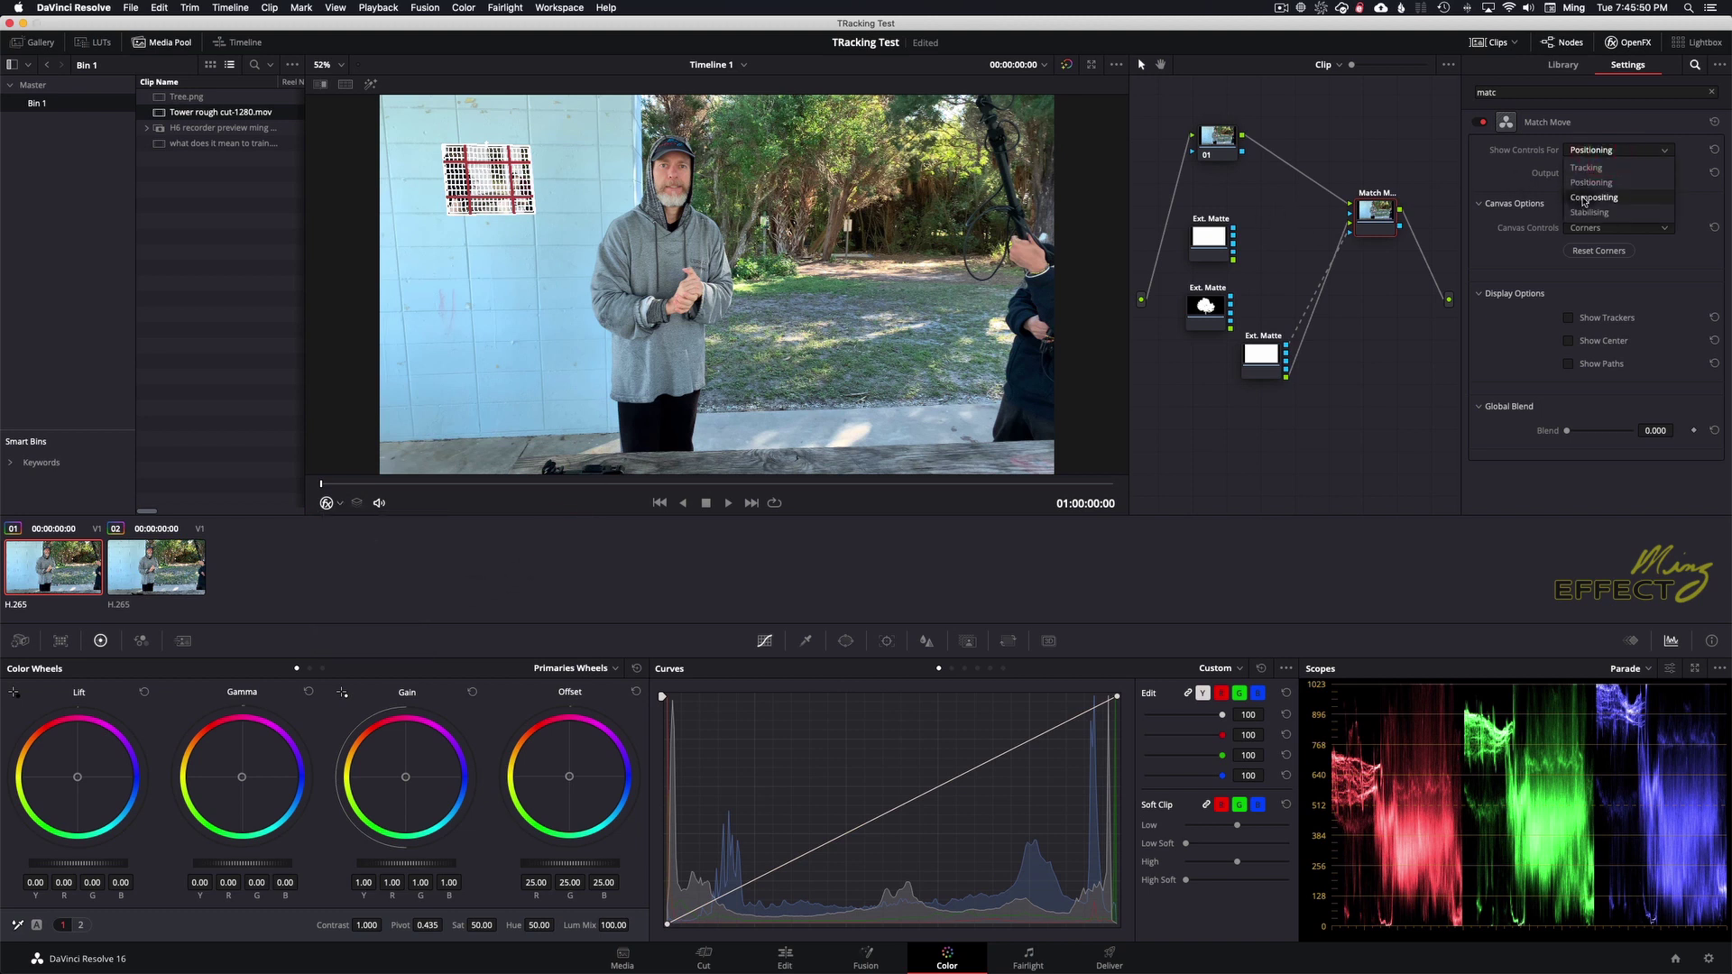
click(1586, 198)
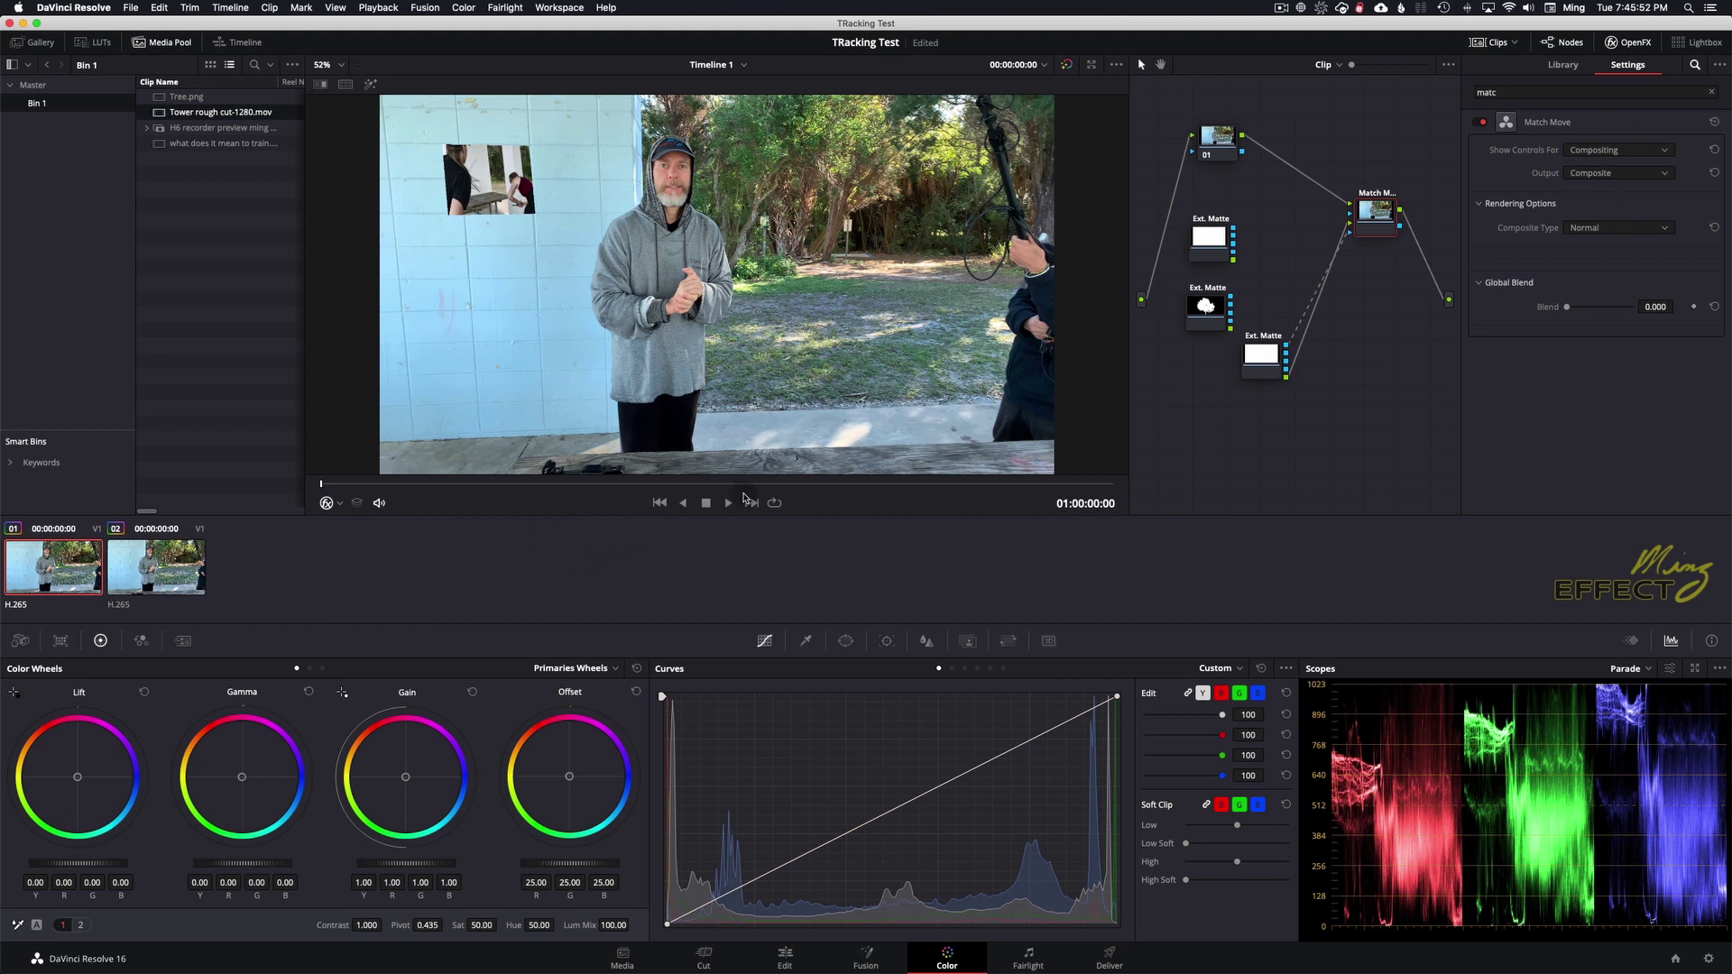
click(729, 503)
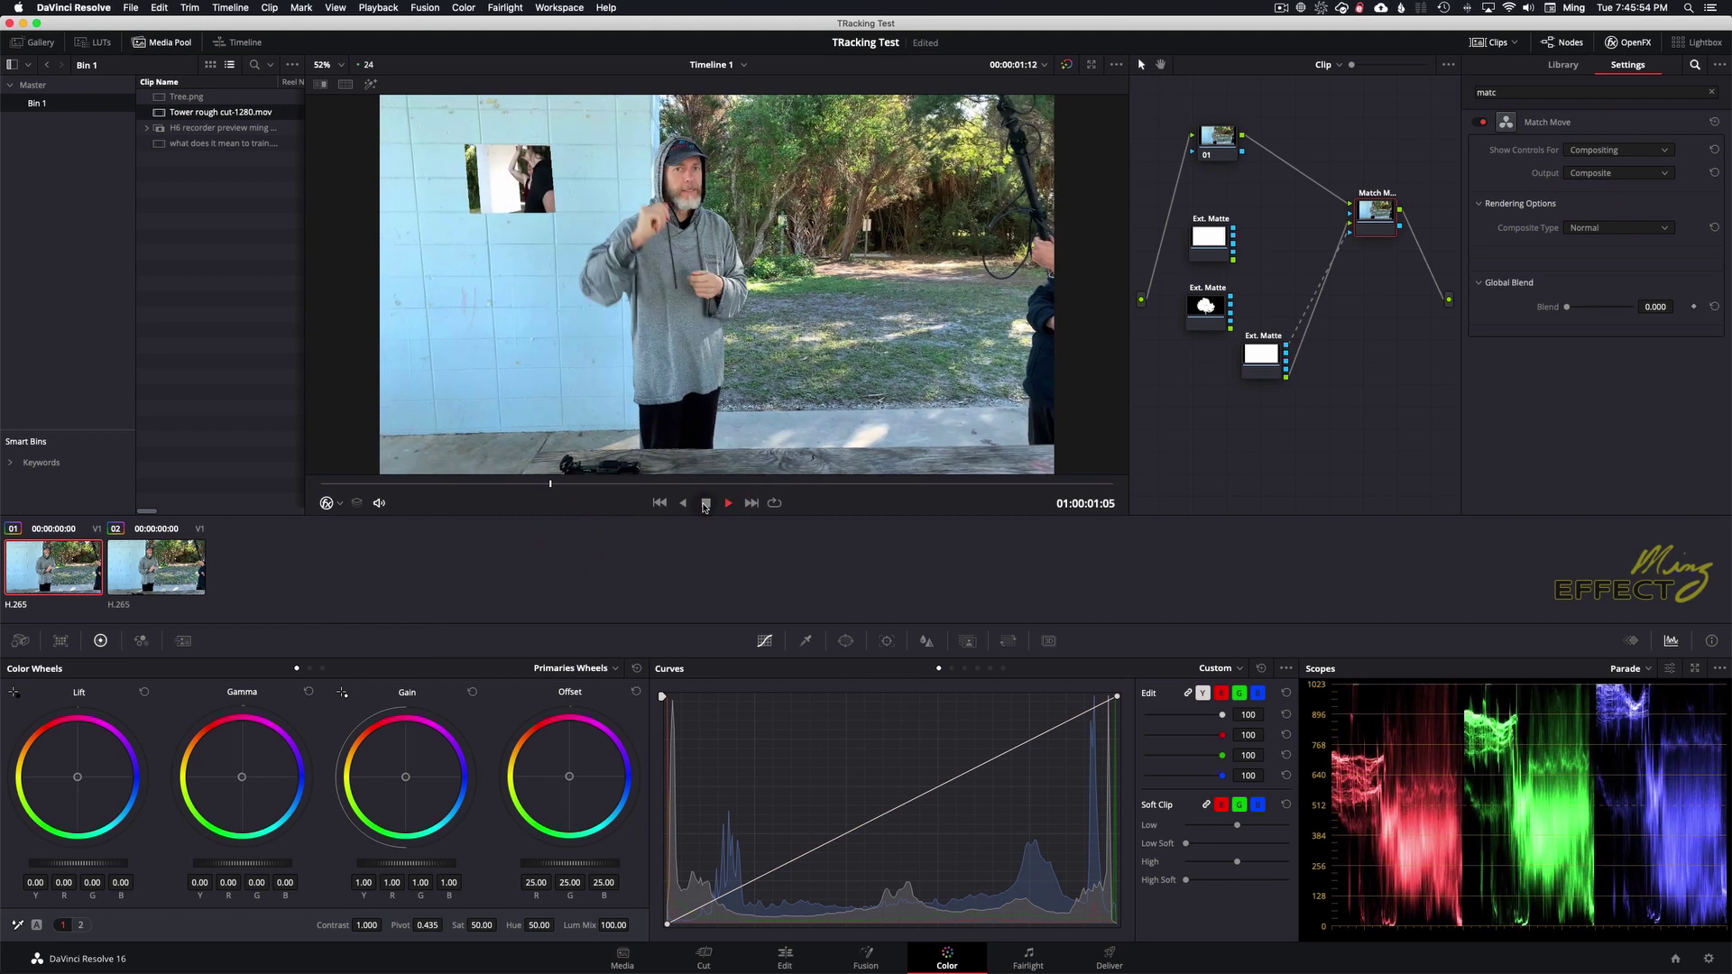
- Stop playback of the wall composite and save the TRacking Test project with Cmd+S
click(706, 504)
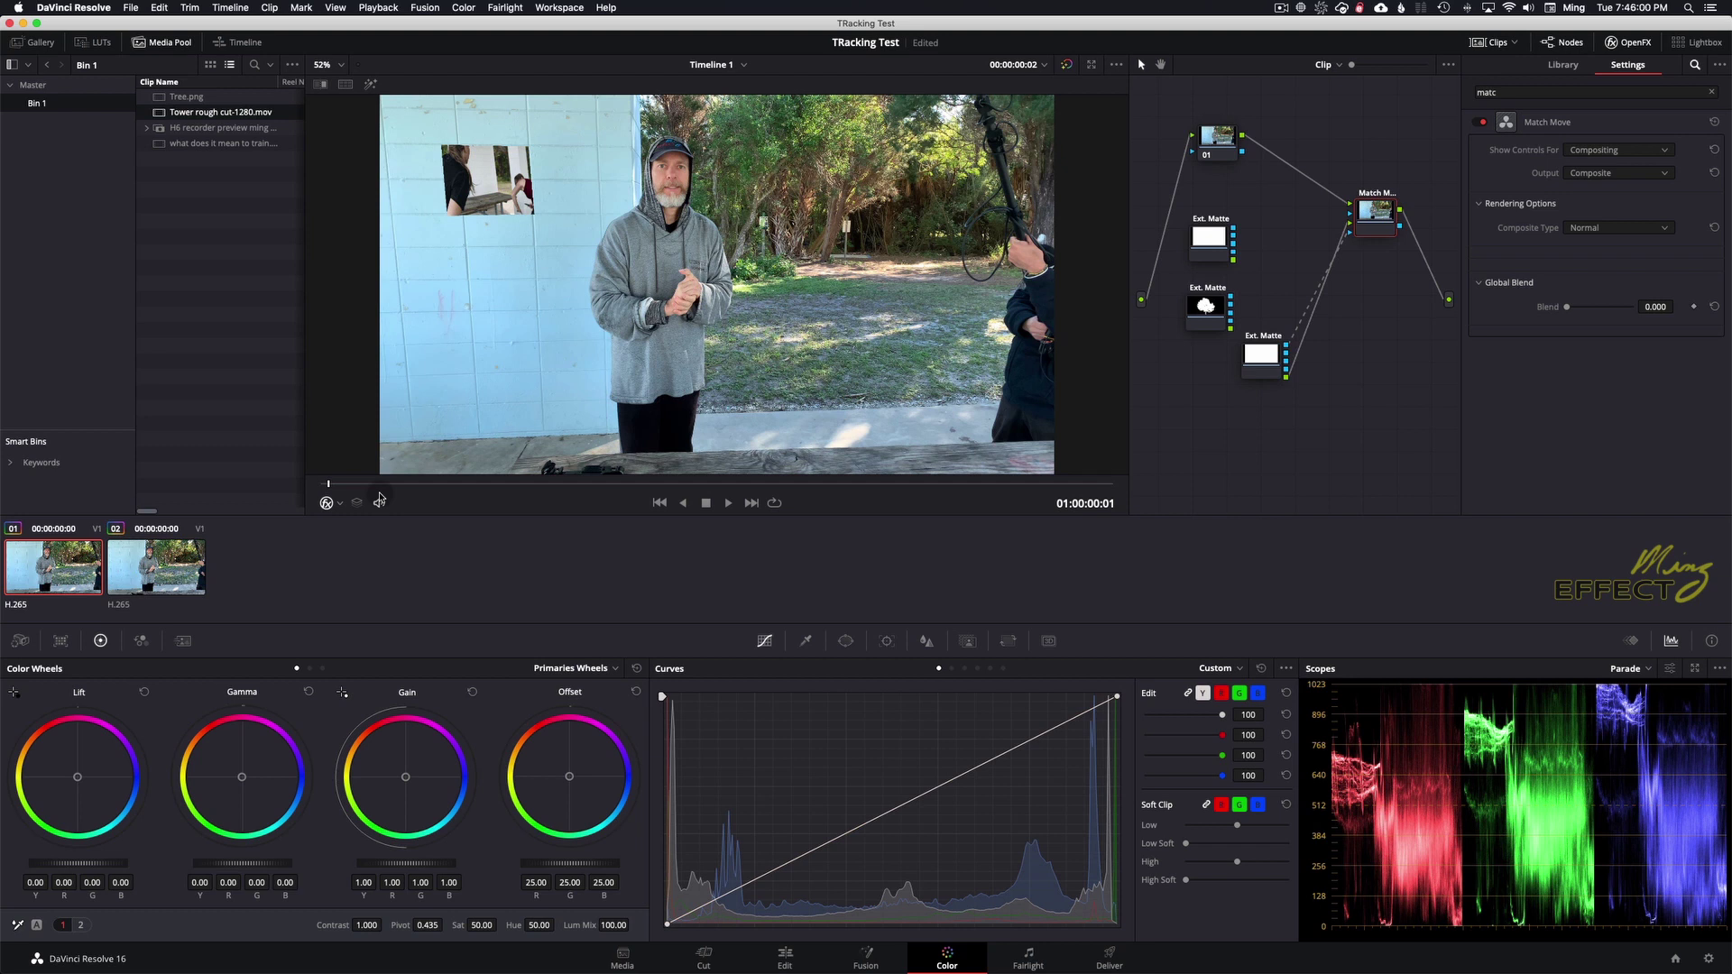
key(super+s)
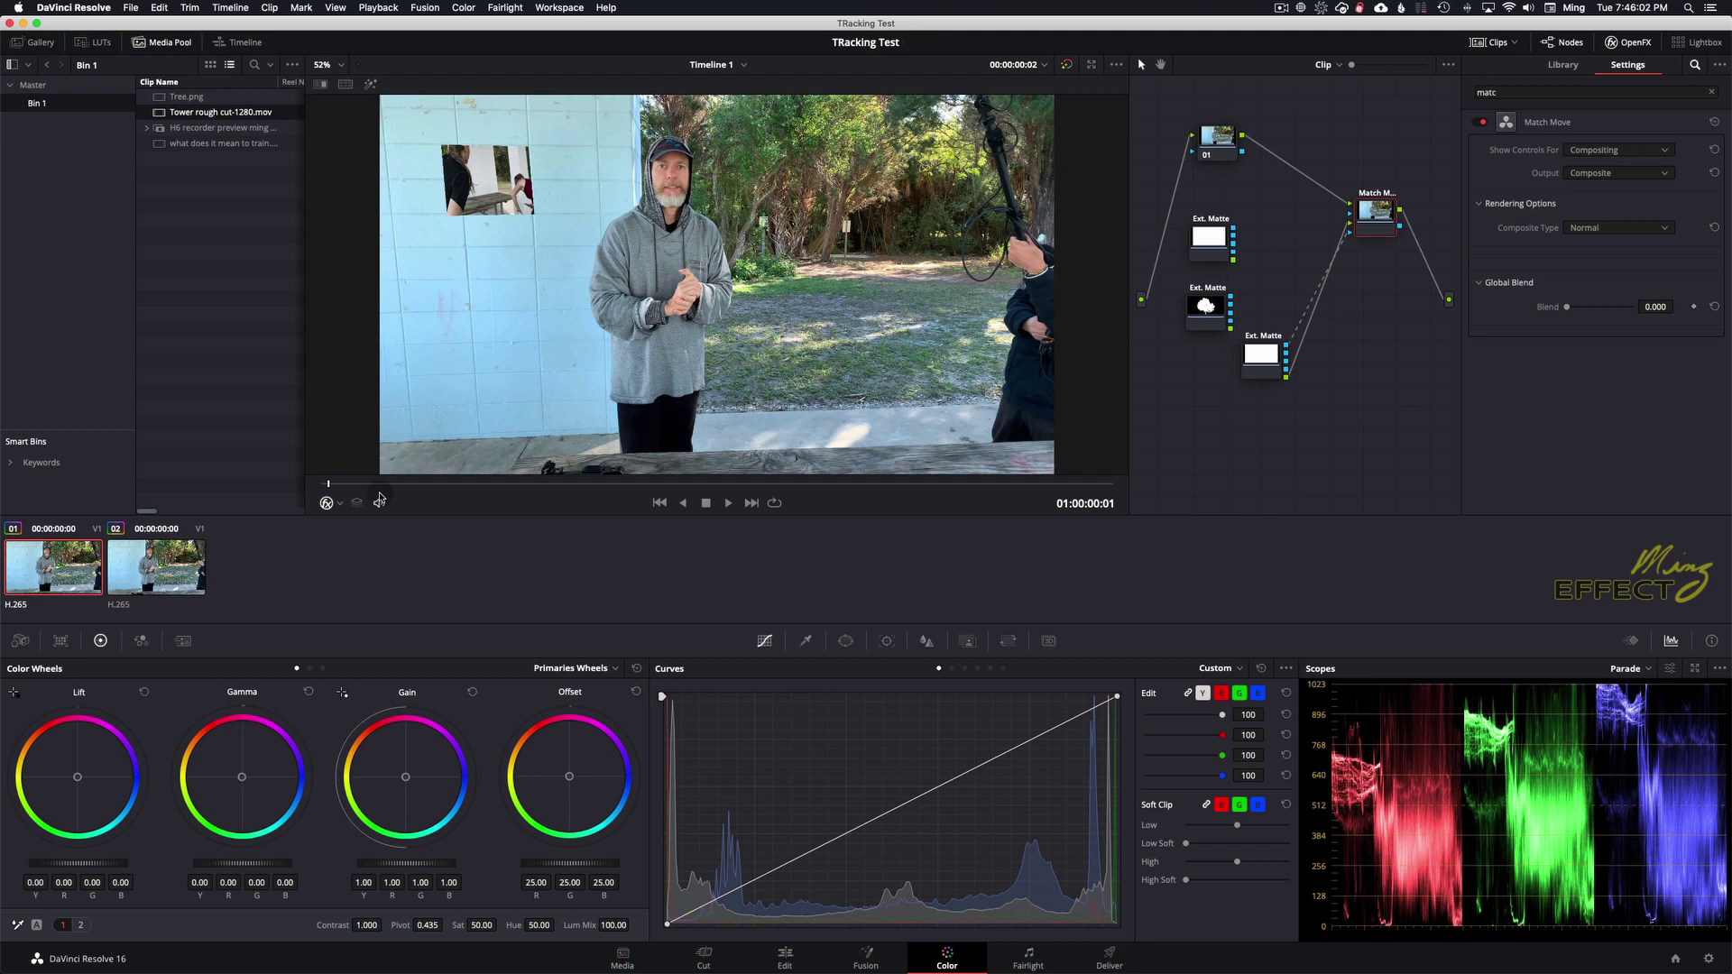